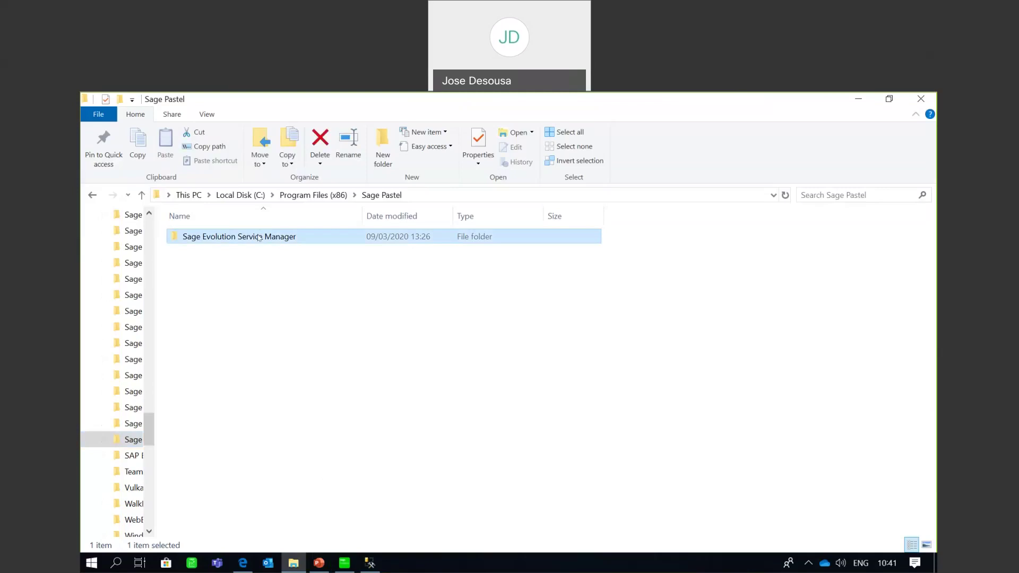
- Open the Sage Evolution Service Manager folder and scroll its 49 items down to EvolutionSM
{"action": "double_click", "coordinate": [259, 238]}
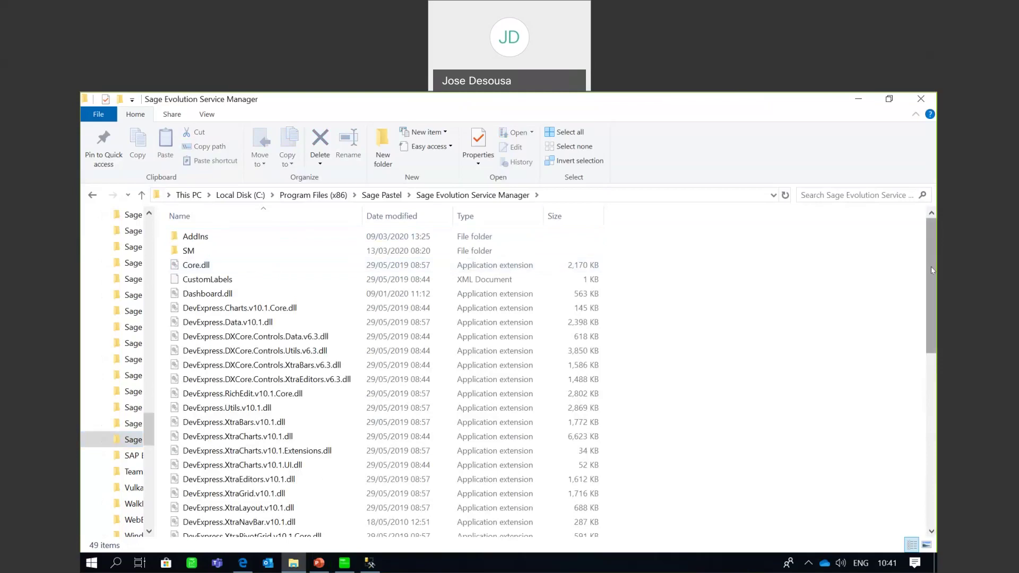
{"action": "left_click_drag", "start_coordinate": [932, 270], "coordinate": [932, 415]}
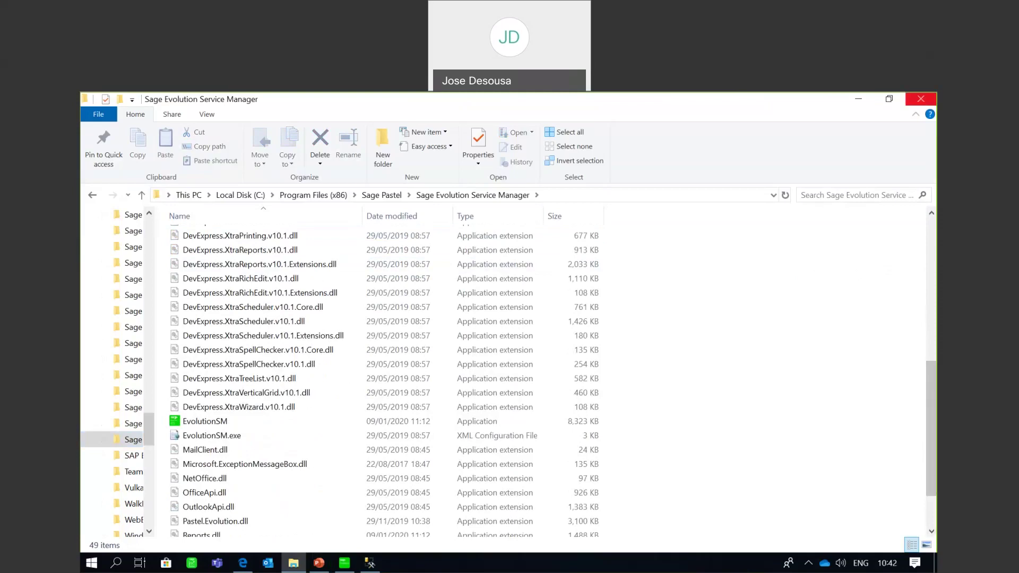
{"action": "left_click", "coordinate": [859, 101]}
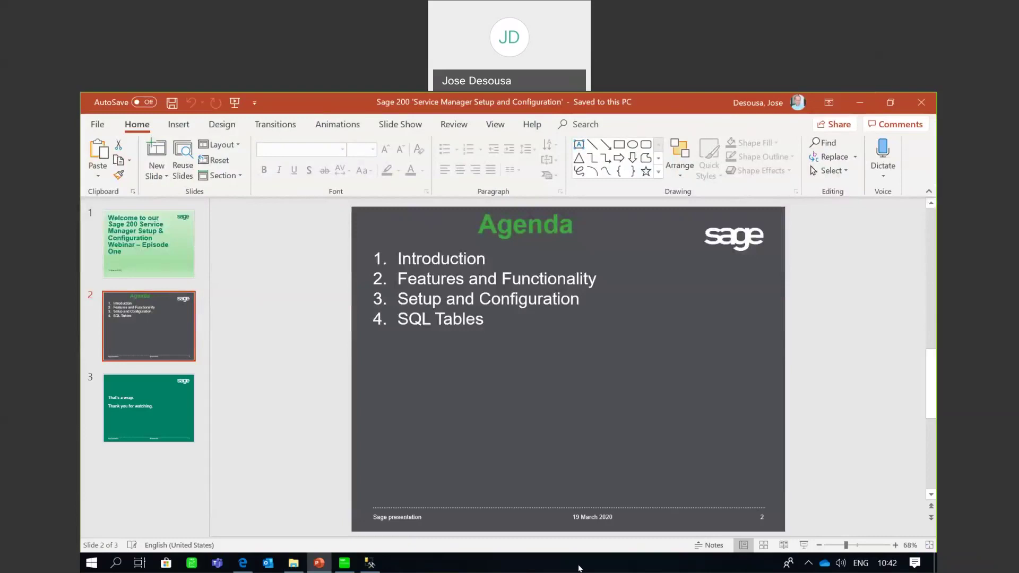
- Show the desktop and launch Sage Evolution Service Manager from its desktop icon
{"action": "right_click", "coordinate": [579, 567]}
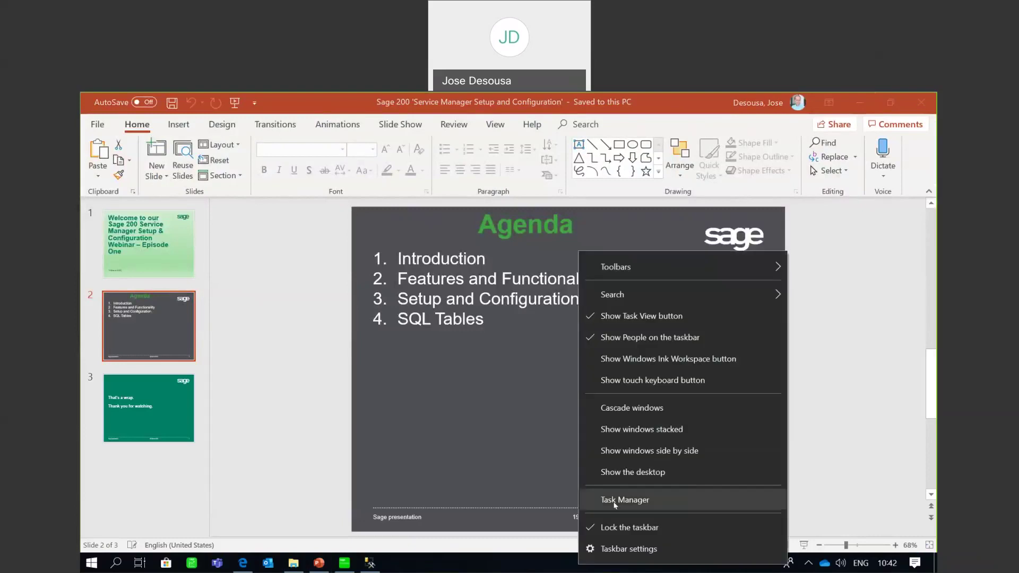
{"action": "left_click", "coordinate": [622, 472]}
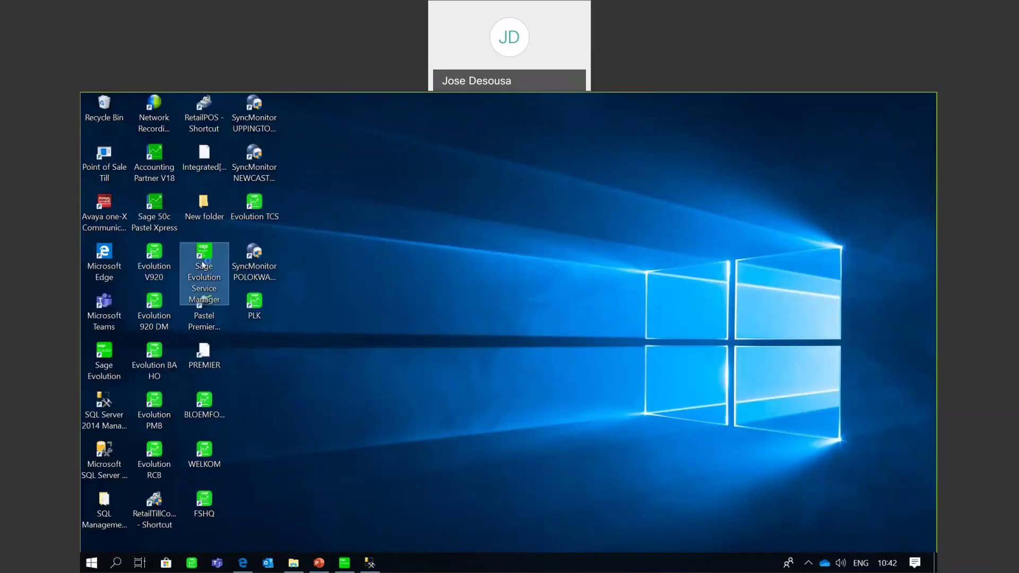
{"action": "double_click", "coordinate": [203, 264]}
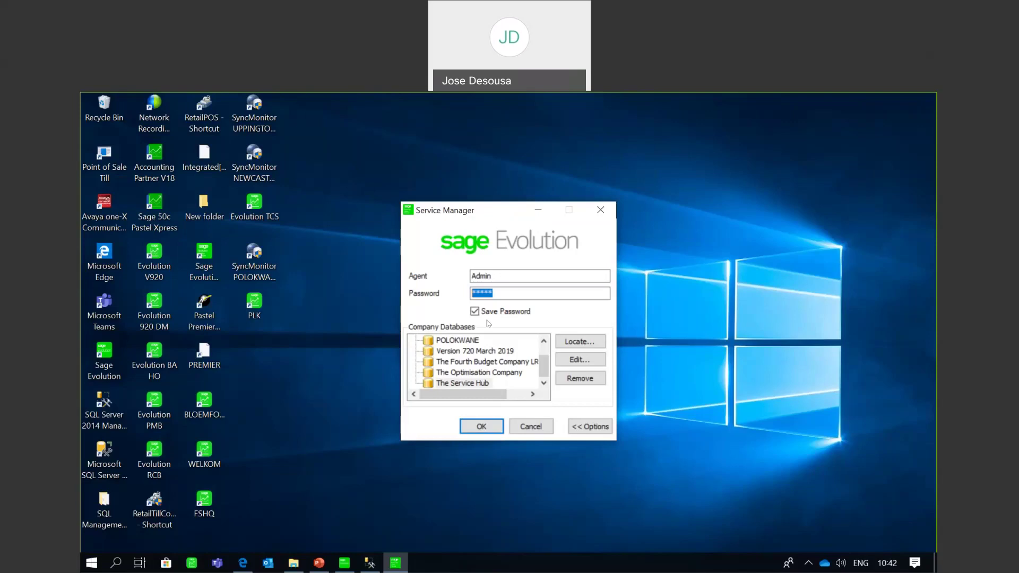
- Re-save The Service Hub's registration with EvolutionCommon720Dec as the common database
{"action": "left_click", "coordinate": [461, 383]}
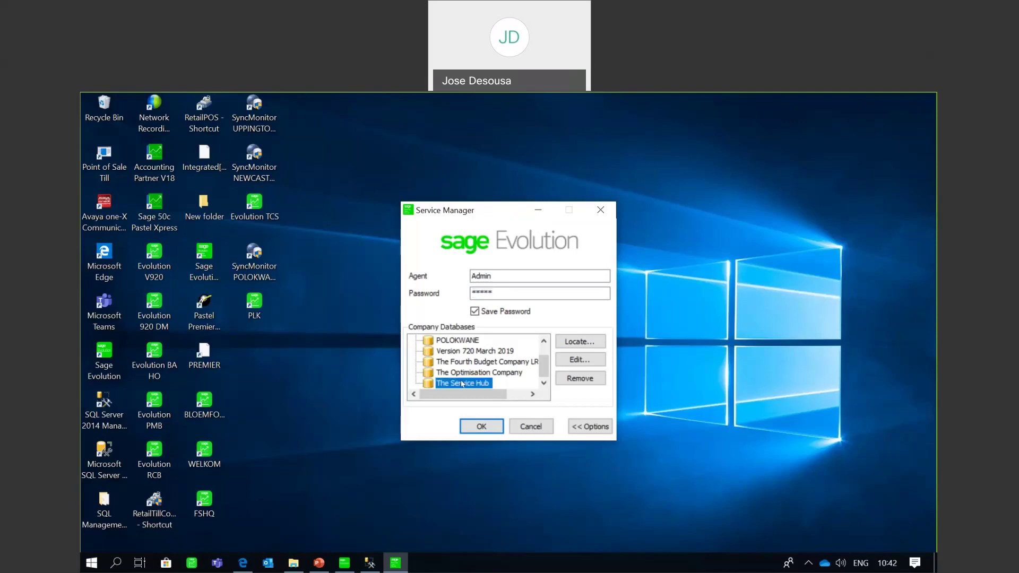
{"action": "left_click", "coordinate": [572, 362]}
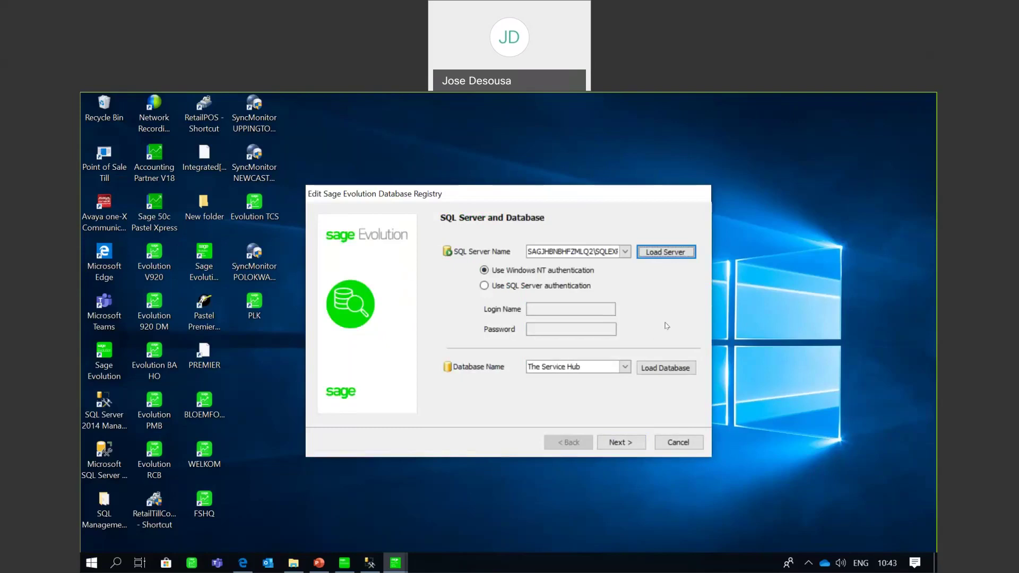
{"action": "left_click", "coordinate": [621, 442]}
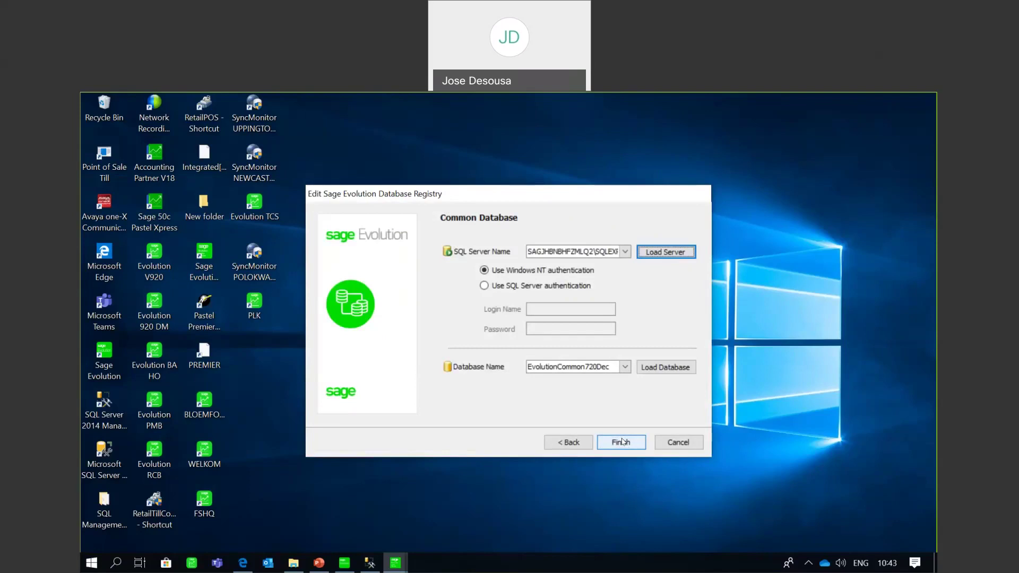
{"action": "left_click", "coordinate": [622, 442]}
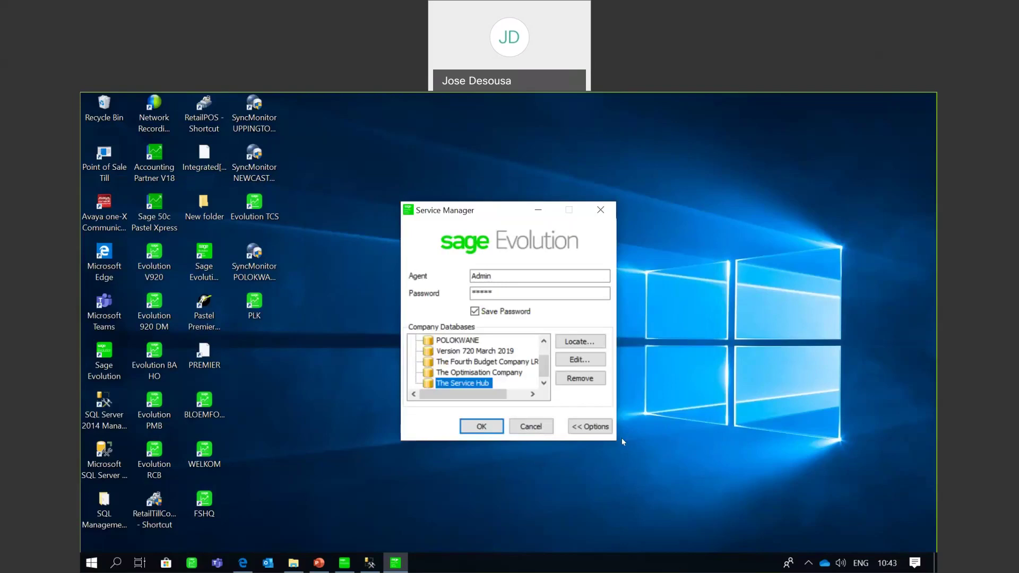
- Log into The Service Hub and display Administration's Agent Administration options
{"action": "left_click", "coordinate": [491, 425]}
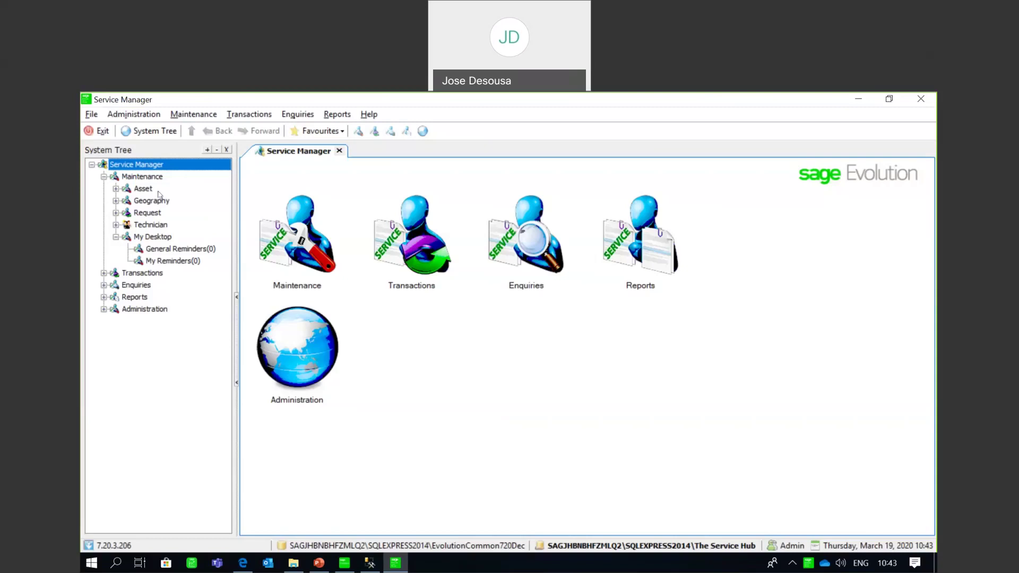
{"action": "left_click", "coordinate": [140, 119]}
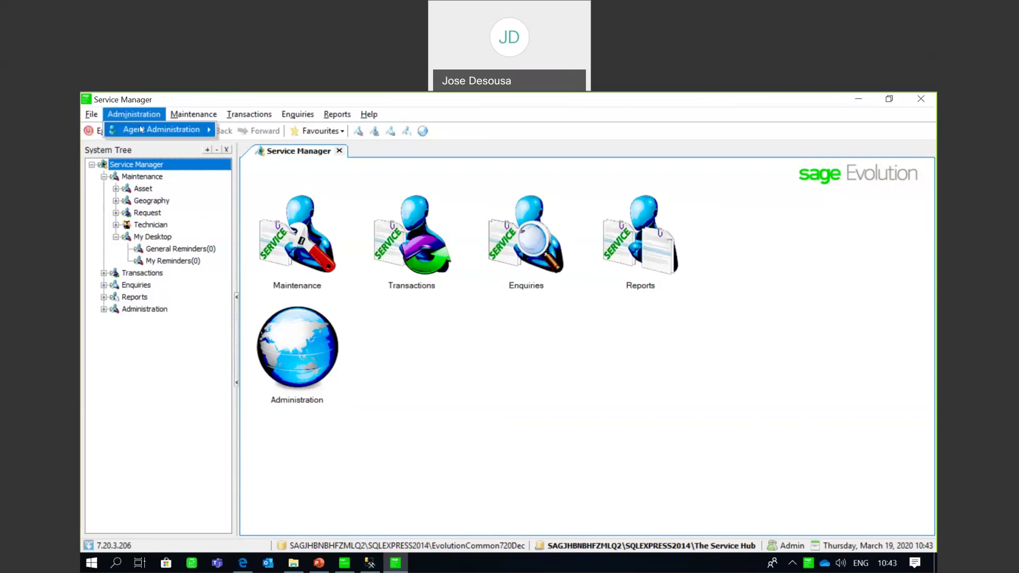
{"action": "mouse_move", "coordinate": [141, 129]}
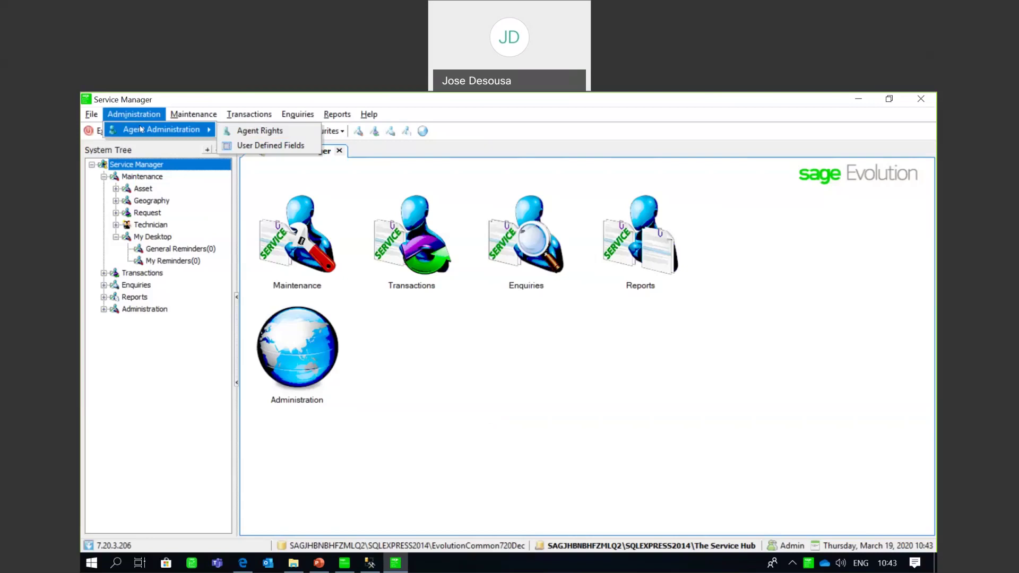
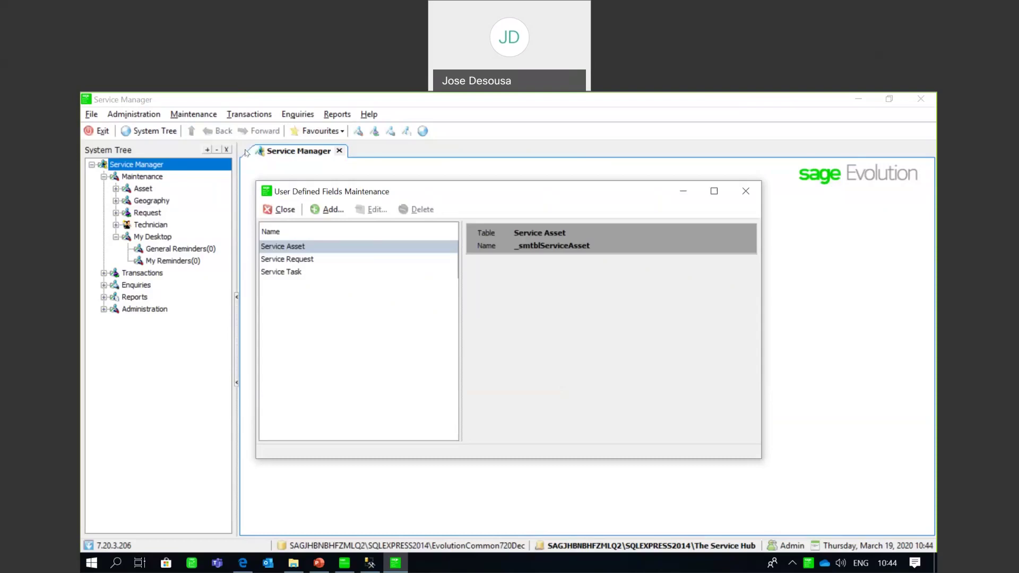
- Select the Service Asset table in User Defined Fields Maintenance to add a new field
{"action": "left_click", "coordinate": [332, 210]}
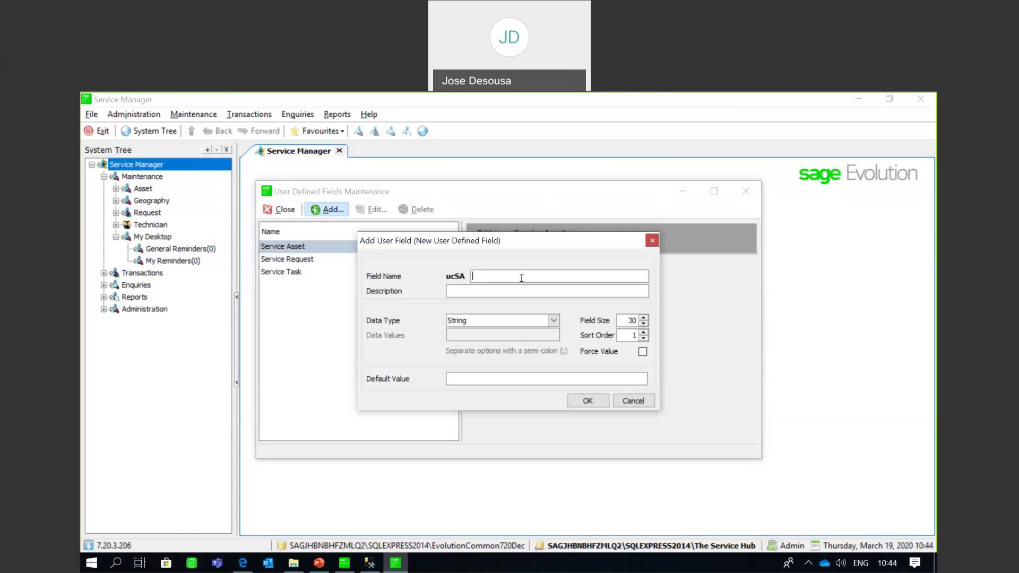
{"action": "left_click", "coordinate": [554, 322]}
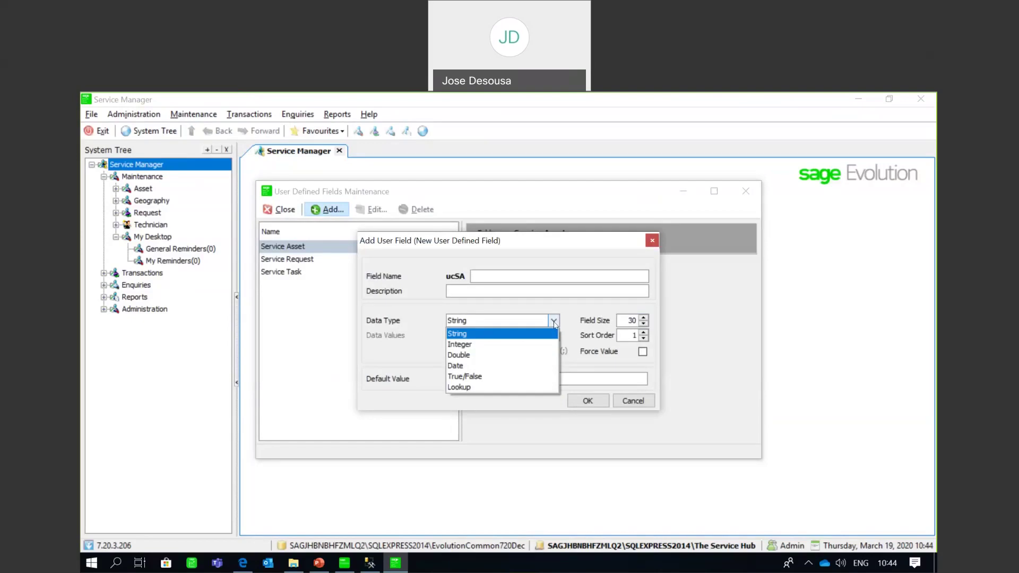
{"action": "left_click", "coordinate": [554, 322]}
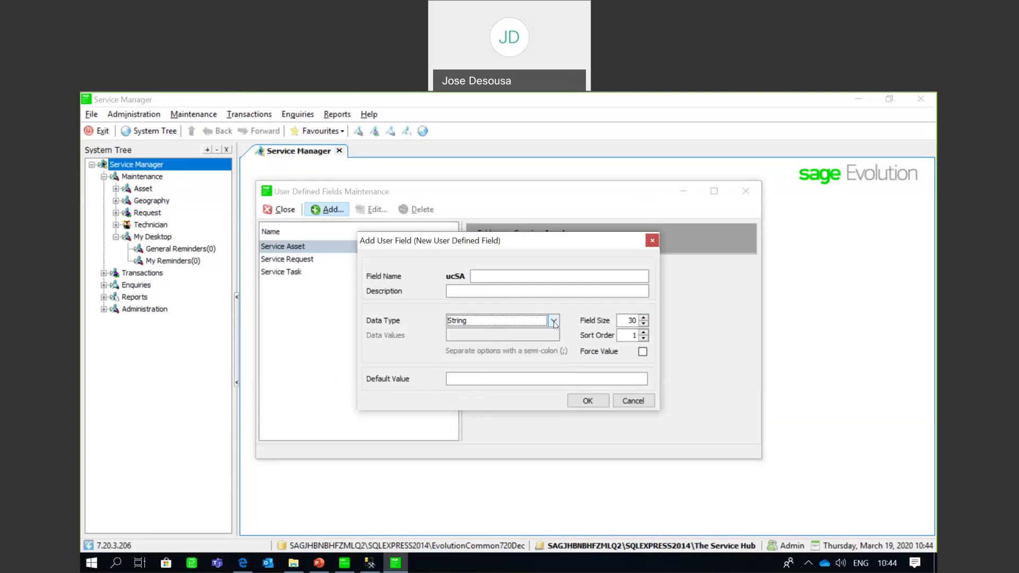
{"action": "left_click", "coordinate": [554, 322]}
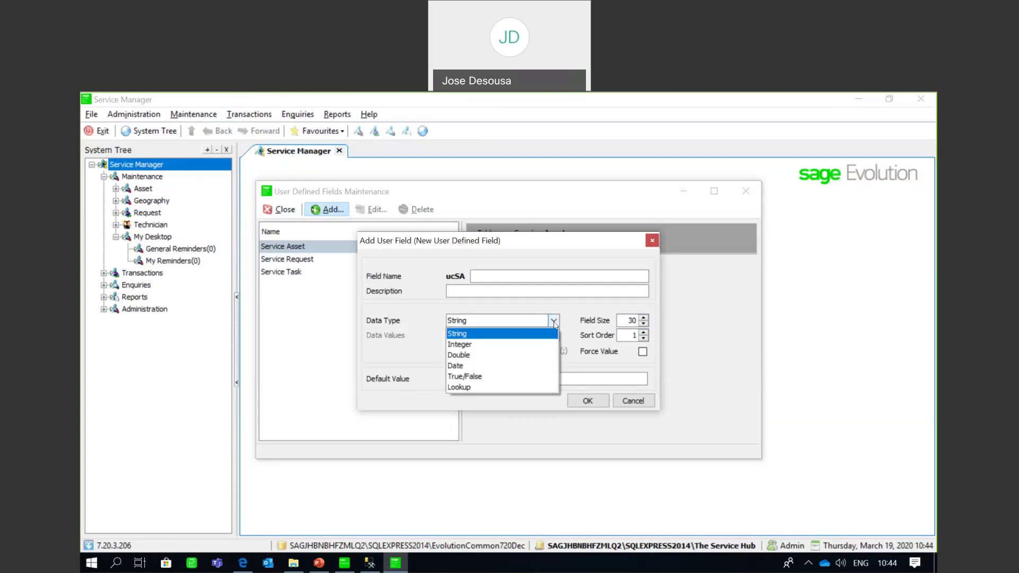
{"action": "left_click", "coordinate": [495, 387]}
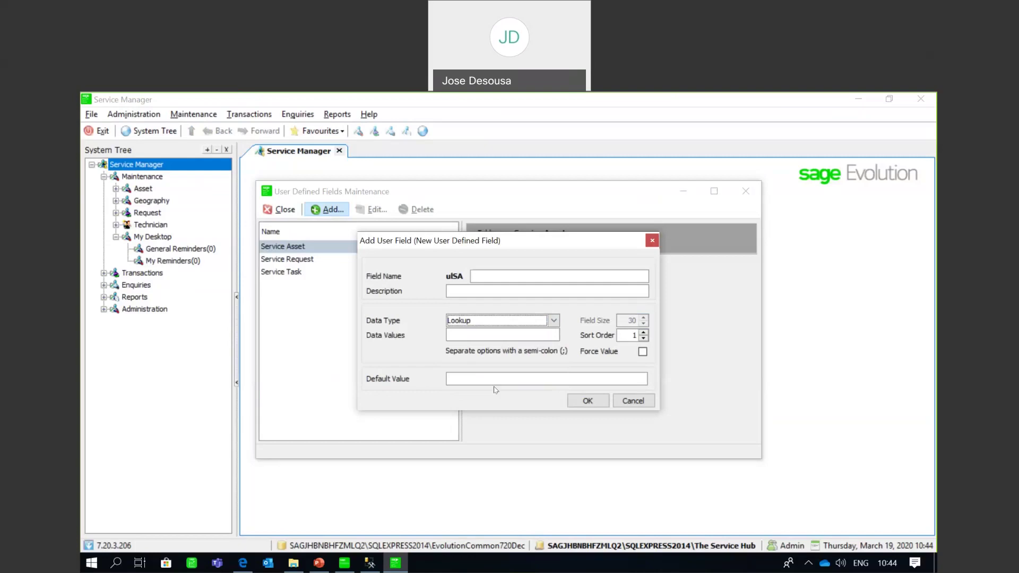
{"action": "left_click", "coordinate": [632, 401]}
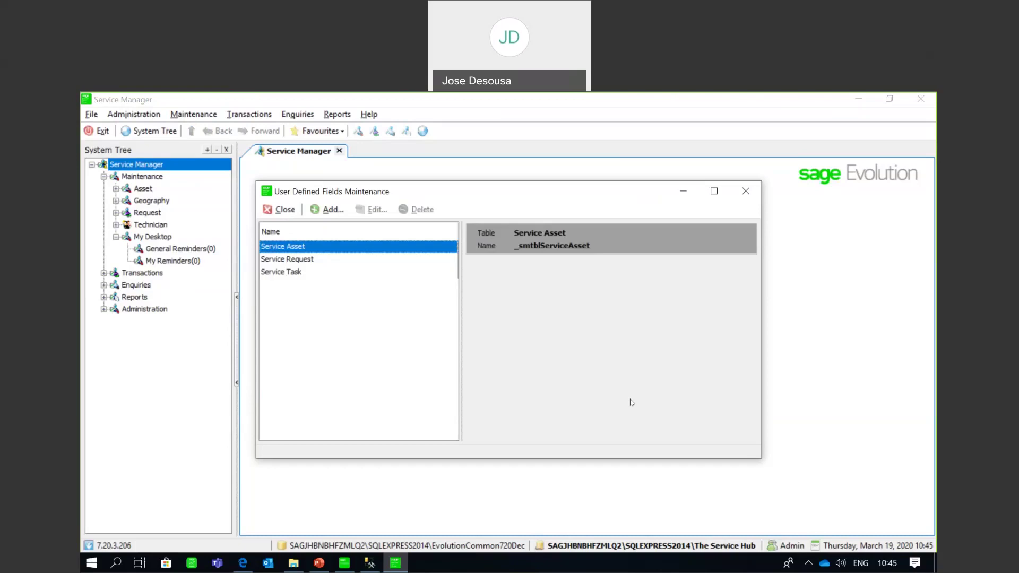
- Close User Defined Fields, open Agent Administration > Agent Rights, and switch to Evolution Explorer
{"action": "left_click", "coordinate": [285, 210]}
{"action": "left_click", "coordinate": [134, 114]}
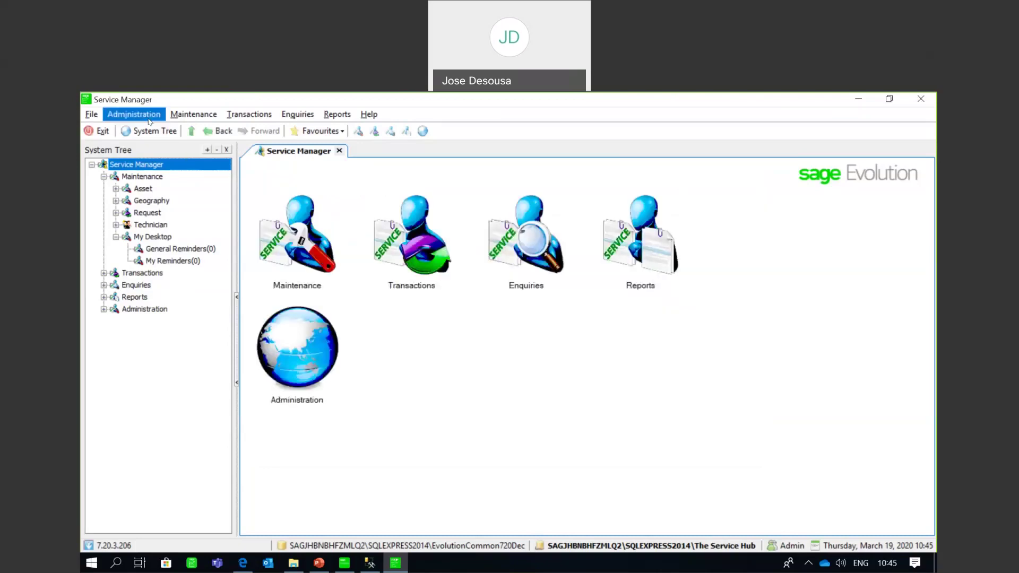
{"action": "mouse_move", "coordinate": [151, 130]}
{"action": "key", "text": "Right"}
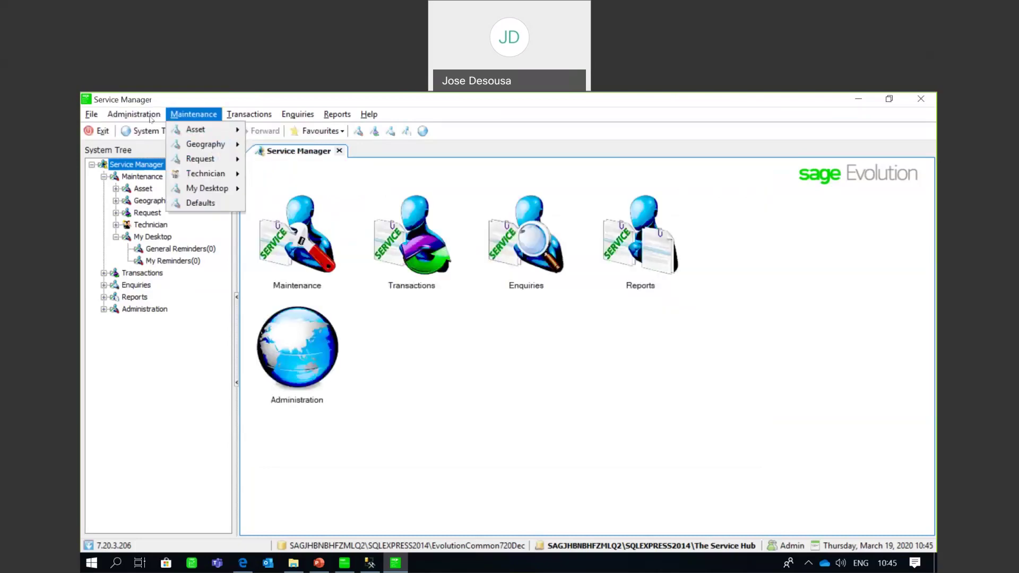
{"action": "left_click", "coordinate": [151, 116]}
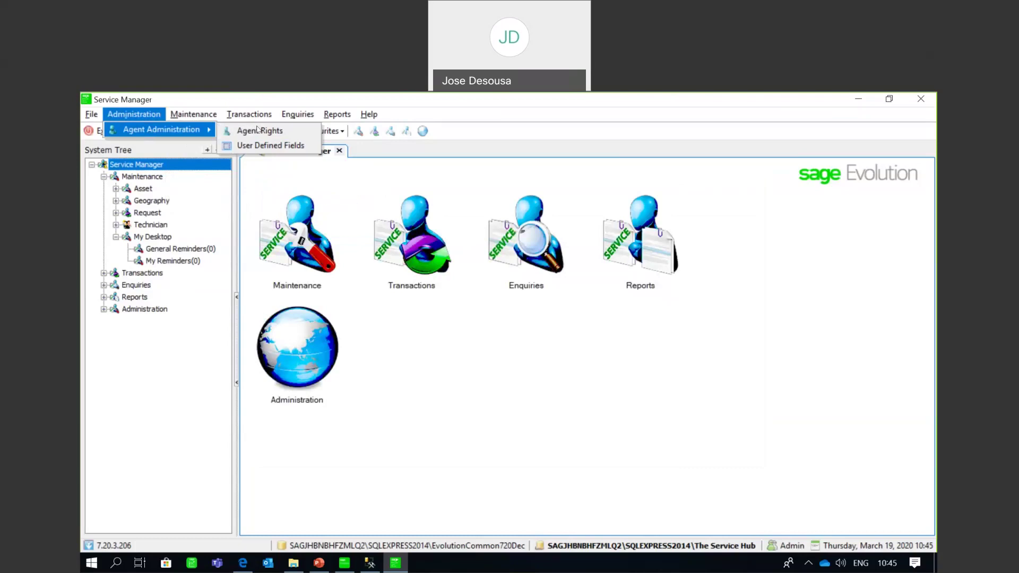
{"action": "left_click", "coordinate": [259, 130]}
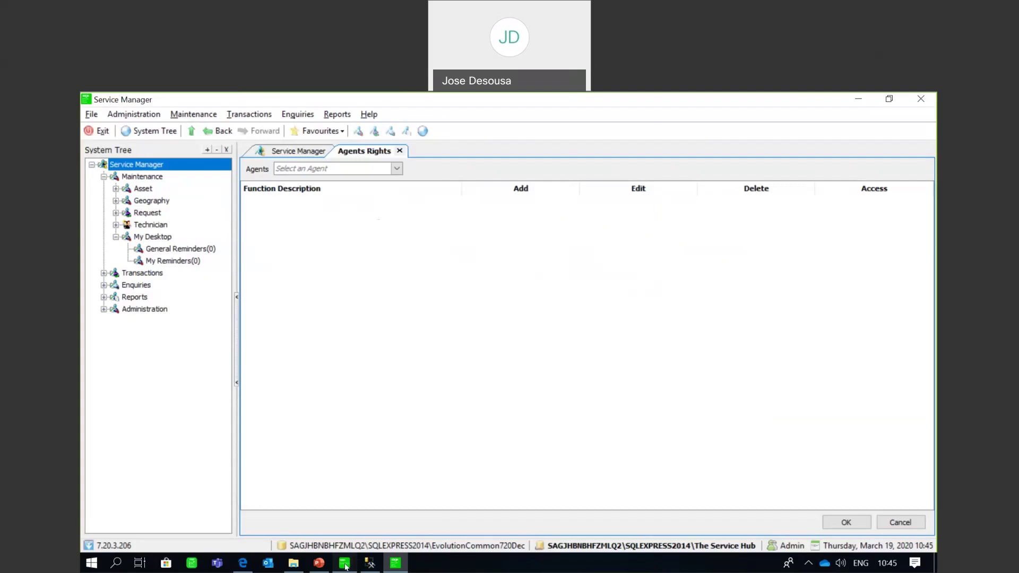
{"action": "left_click", "coordinate": [345, 566]}
- Look over the Agents list in Evolution Explorer, then return to Service Manager
{"action": "mouse_move", "coordinate": [264, 138]}
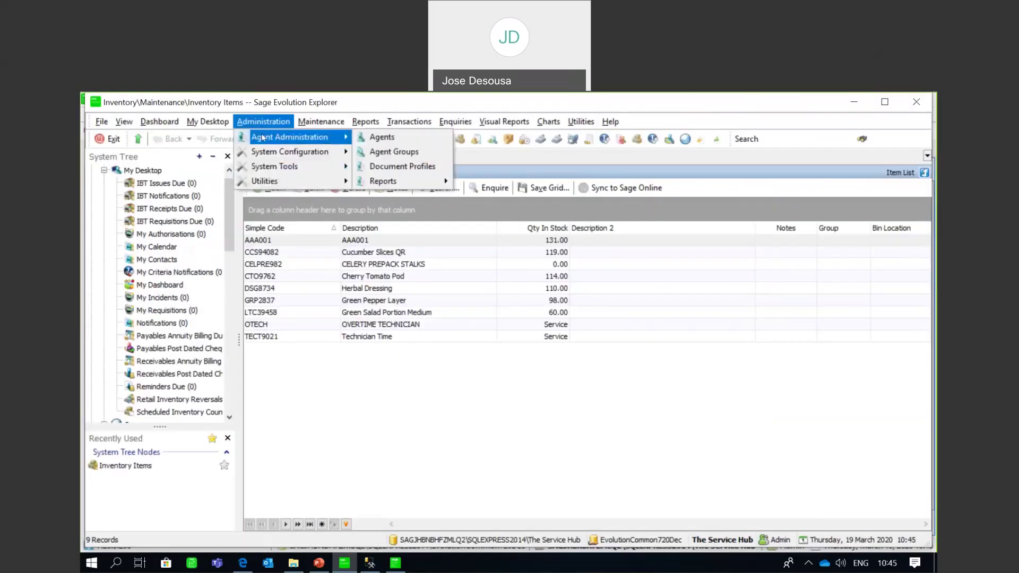
{"action": "left_click", "coordinate": [390, 138]}
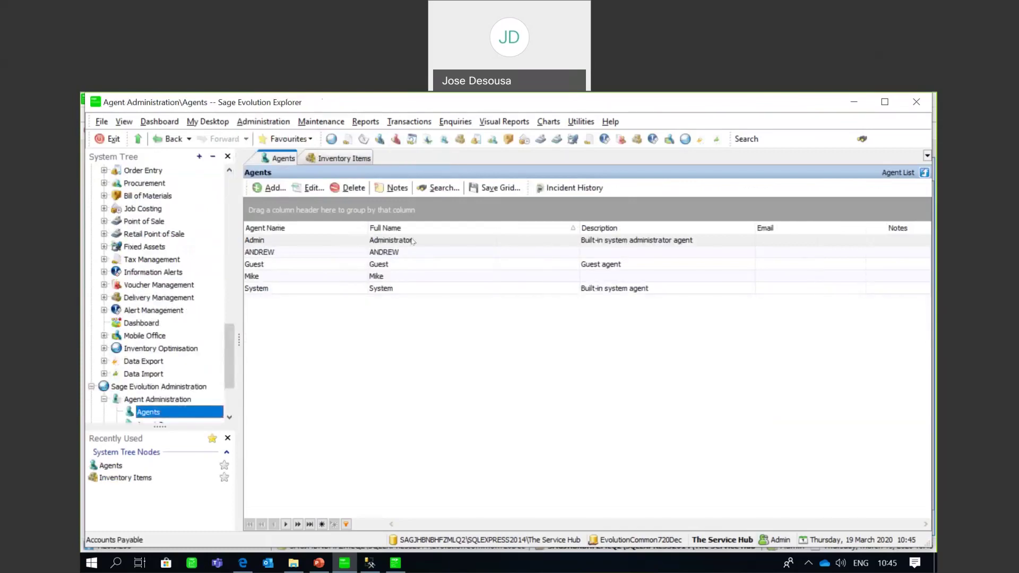
{"action": "left_click", "coordinate": [395, 566]}
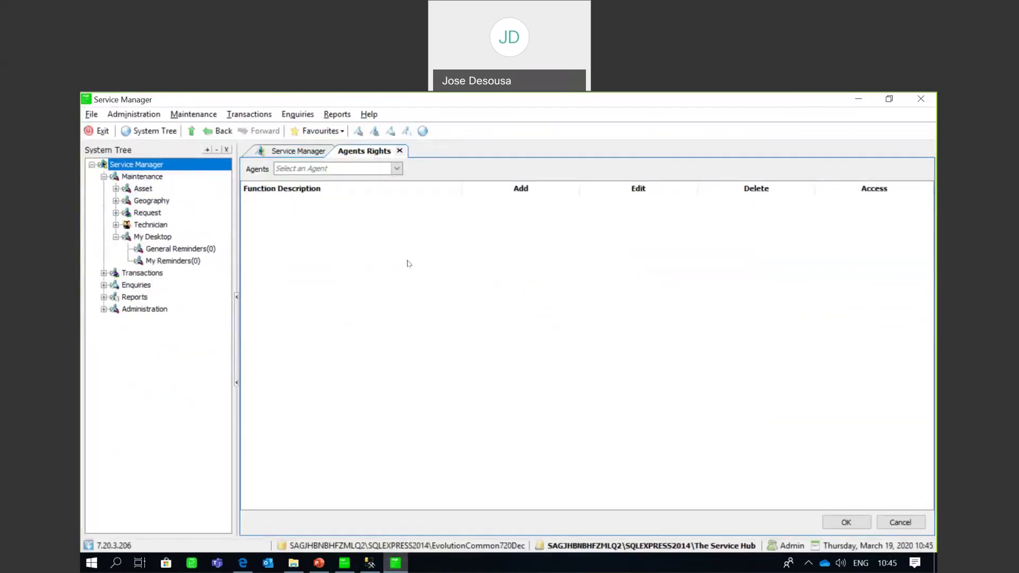
- Choose agent ANDREW on Agents Rights and expand his Service Manager and Maintenance rights
{"action": "left_click", "coordinate": [397, 168]}
{"action": "left_click", "coordinate": [348, 232]}
{"action": "left_click", "coordinate": [248, 202]}
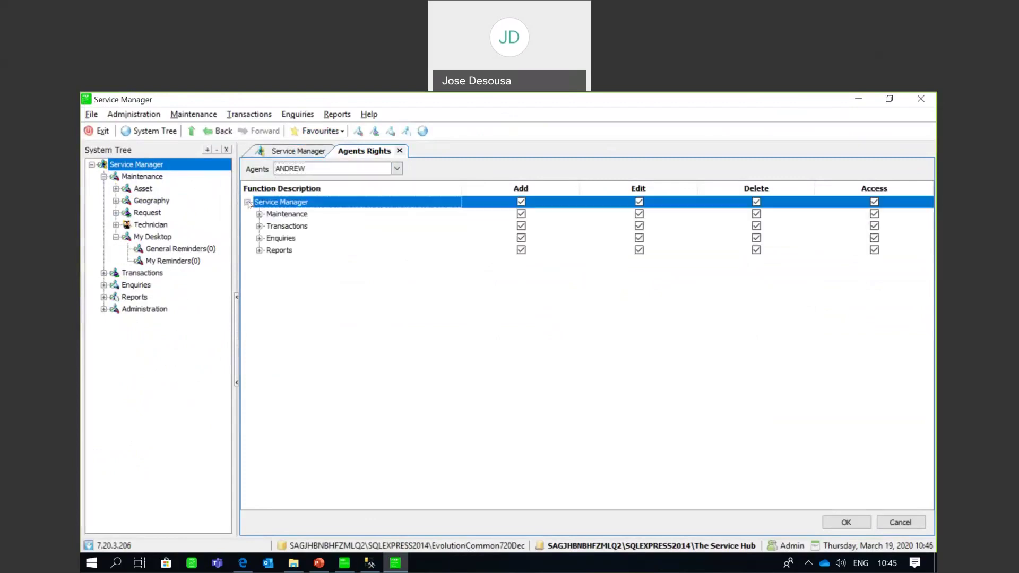
{"action": "left_click", "coordinate": [259, 214]}
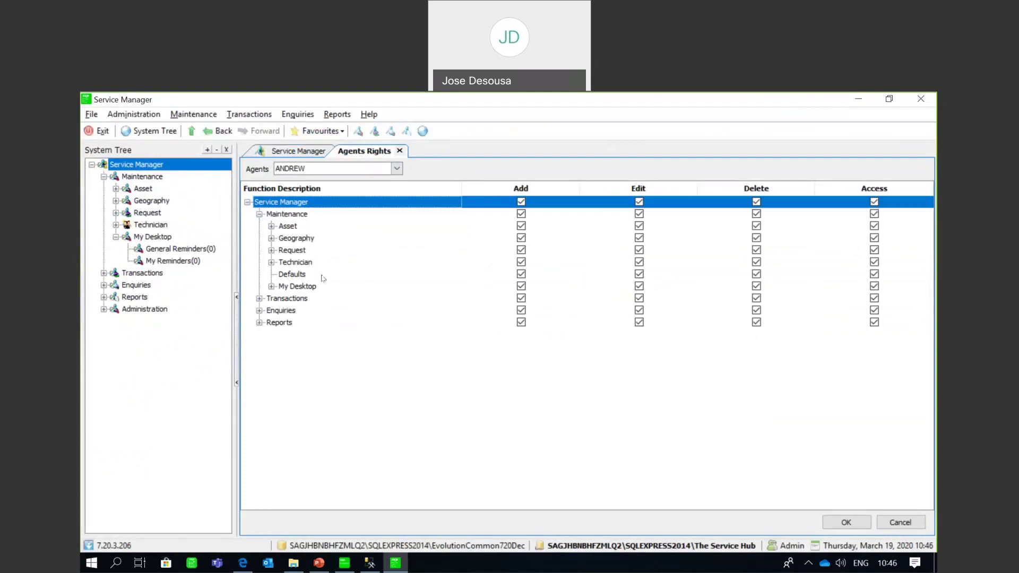
- Check ANDREW's Geography, Request, Technician and Transactions rights, then open the Maintenance overview
{"action": "left_click", "coordinate": [272, 238]}
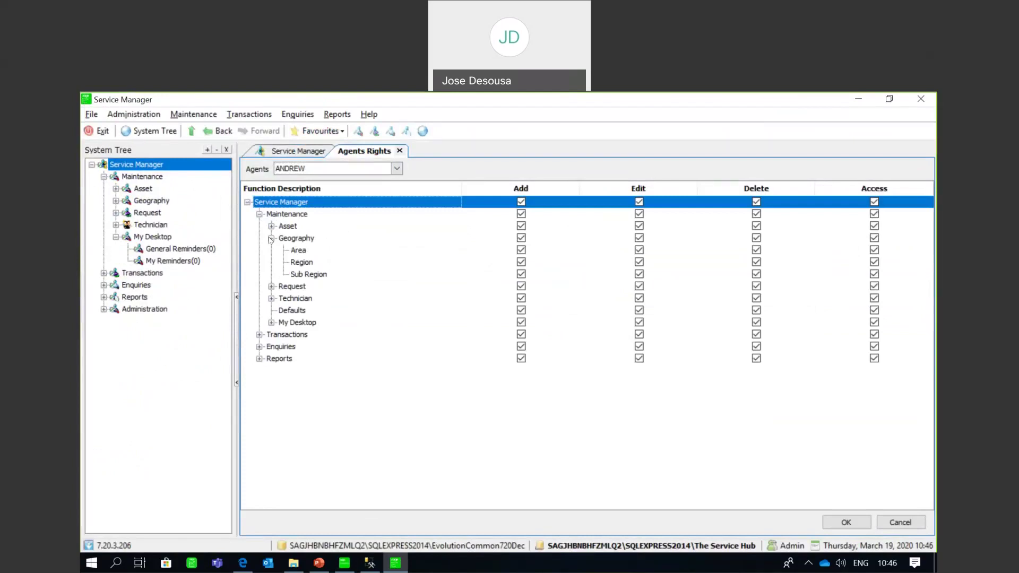
{"action": "left_click", "coordinate": [271, 286]}
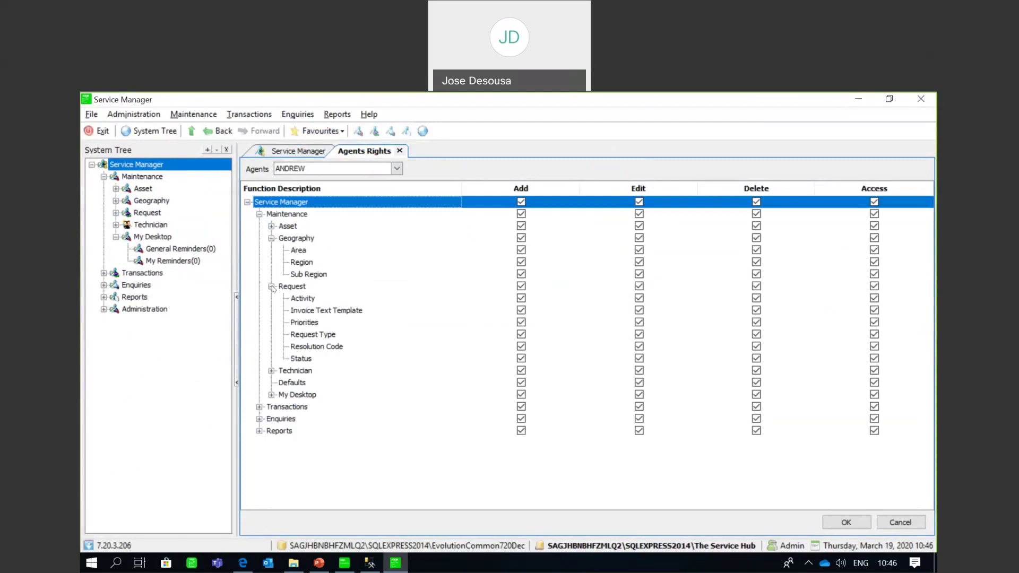
{"action": "left_click", "coordinate": [272, 286]}
{"action": "left_click", "coordinate": [271, 298]}
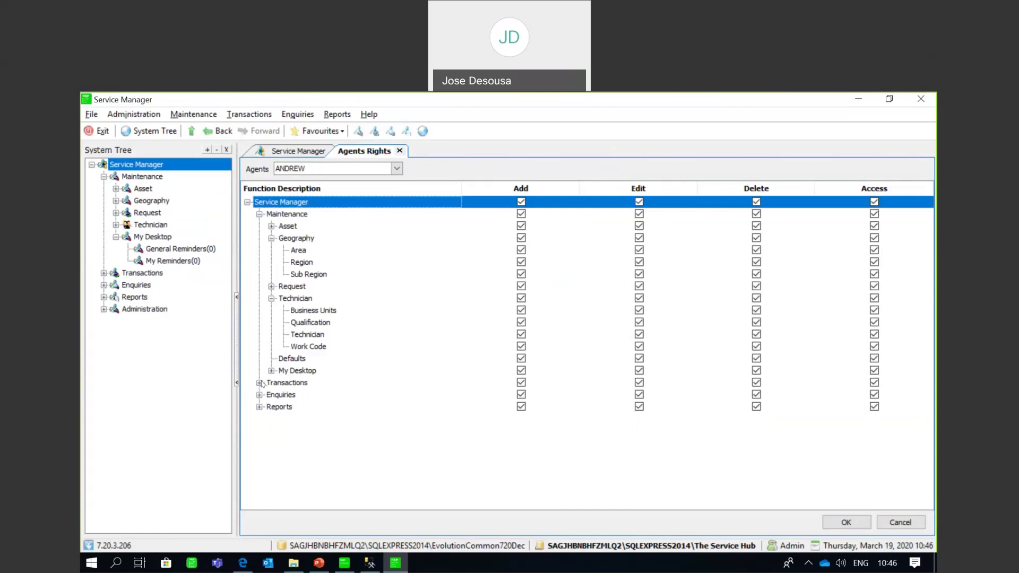
{"action": "left_click", "coordinate": [259, 383]}
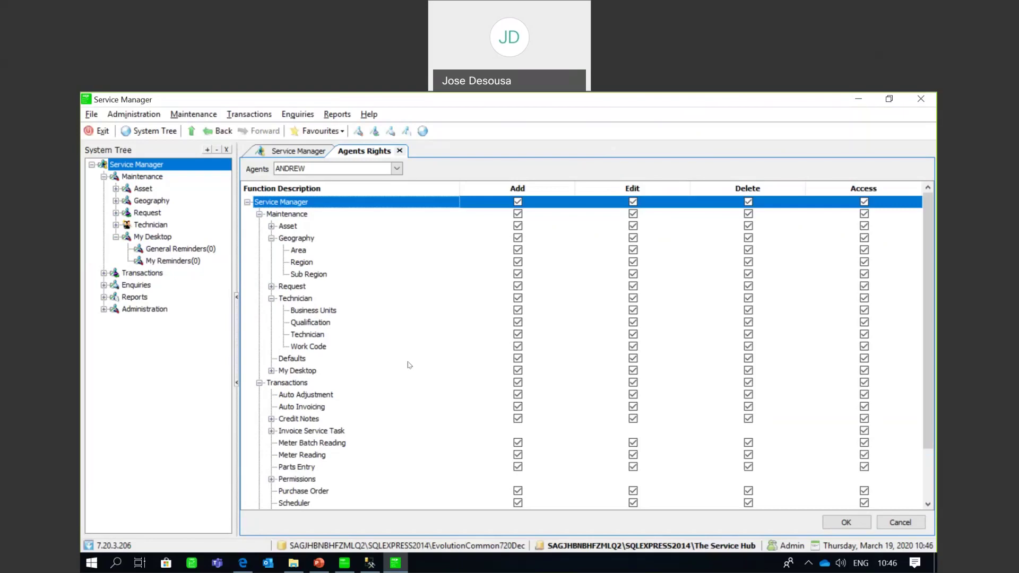
{"action": "left_click", "coordinate": [158, 178]}
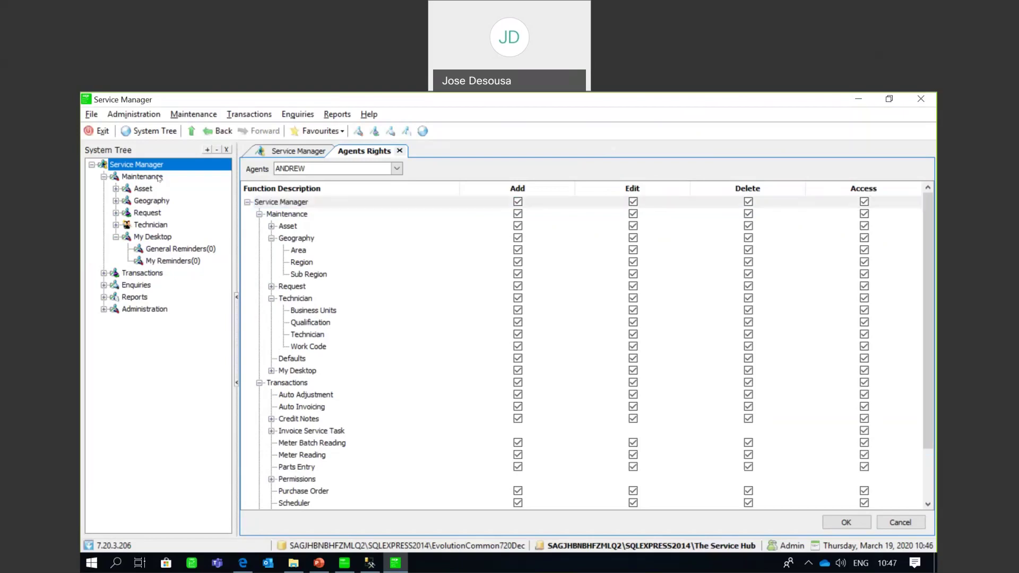
{"action": "left_click", "coordinate": [158, 177]}
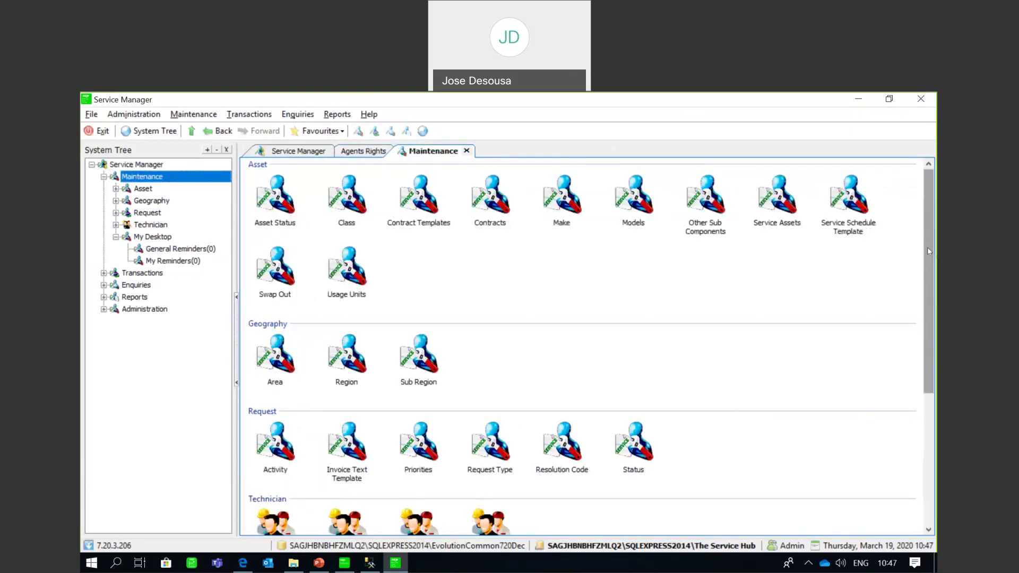
- Scroll the Maintenance tab down and open the Defaults function for Service Manager Defaults
{"action": "scroll", "coordinate": [929, 251], "scroll_direction": "down", "scroll_amount": 5}
{"action": "left_click", "coordinate": [268, 511]}
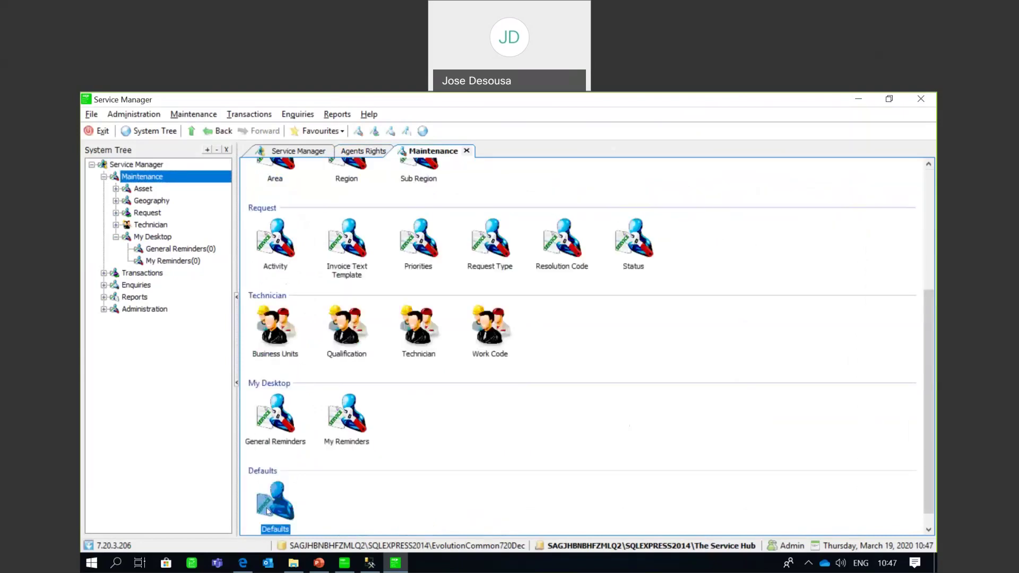
{"action": "double_click", "coordinate": [268, 511]}
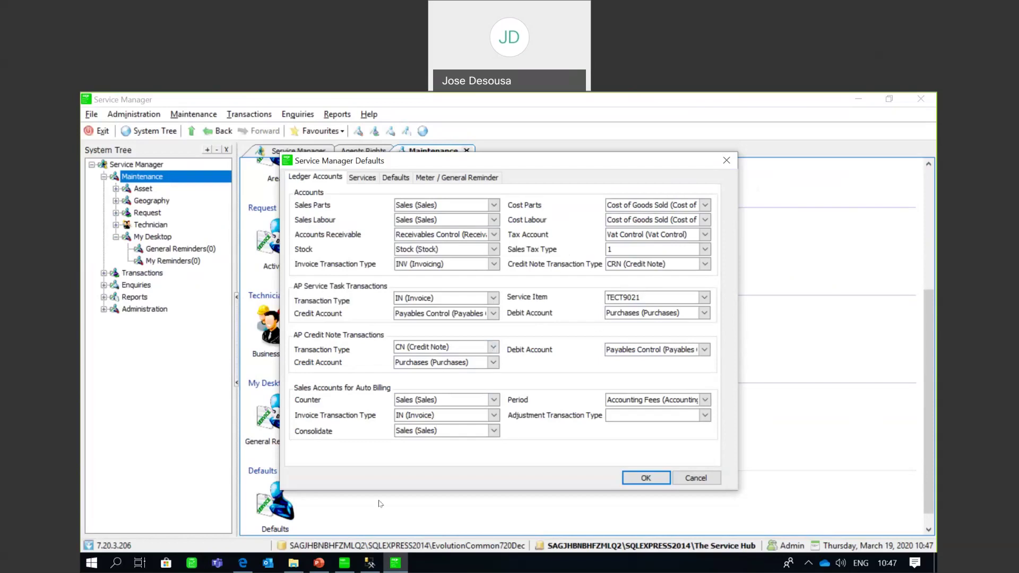
- In Evolution Explorer, inspect inventory item TECT9021 Technician Time, then cancel without saving
{"action": "left_click", "coordinate": [345, 562]}
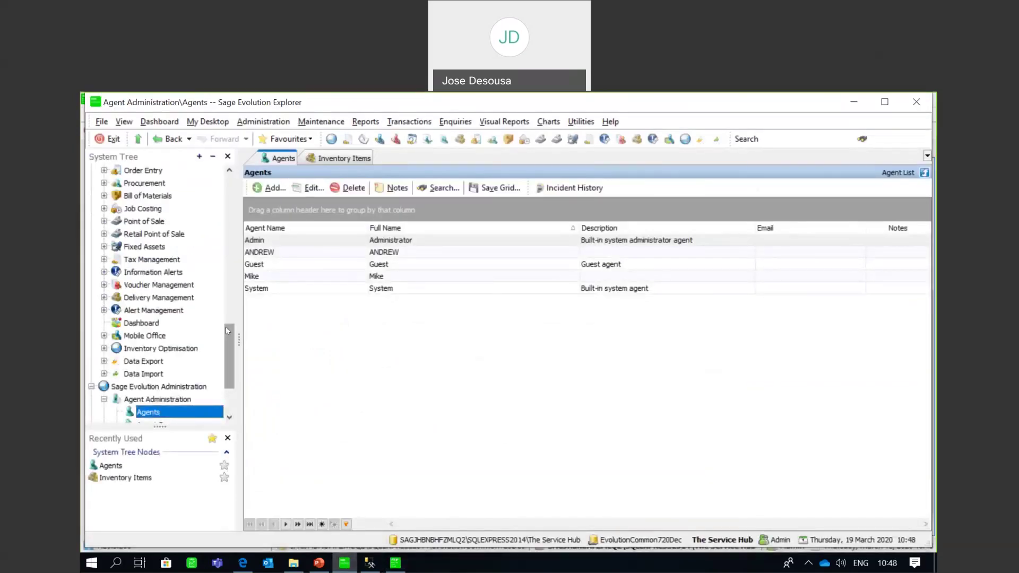
{"action": "scroll", "coordinate": [230, 312], "scroll_direction": "up", "scroll_amount": 1}
{"action": "scroll", "coordinate": [229, 312], "scroll_direction": "up", "scroll_amount": 6}
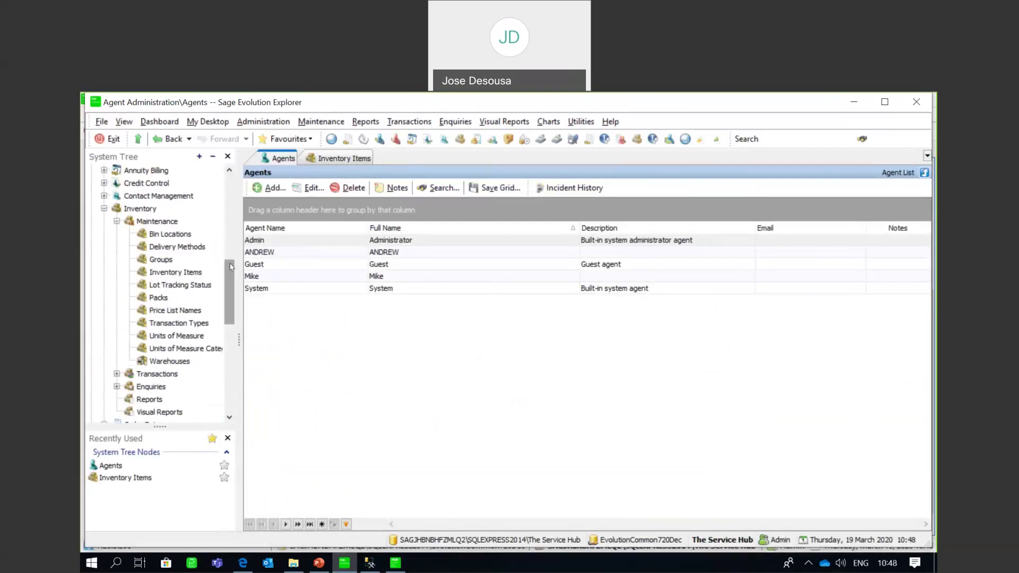
{"action": "left_click", "coordinate": [199, 274]}
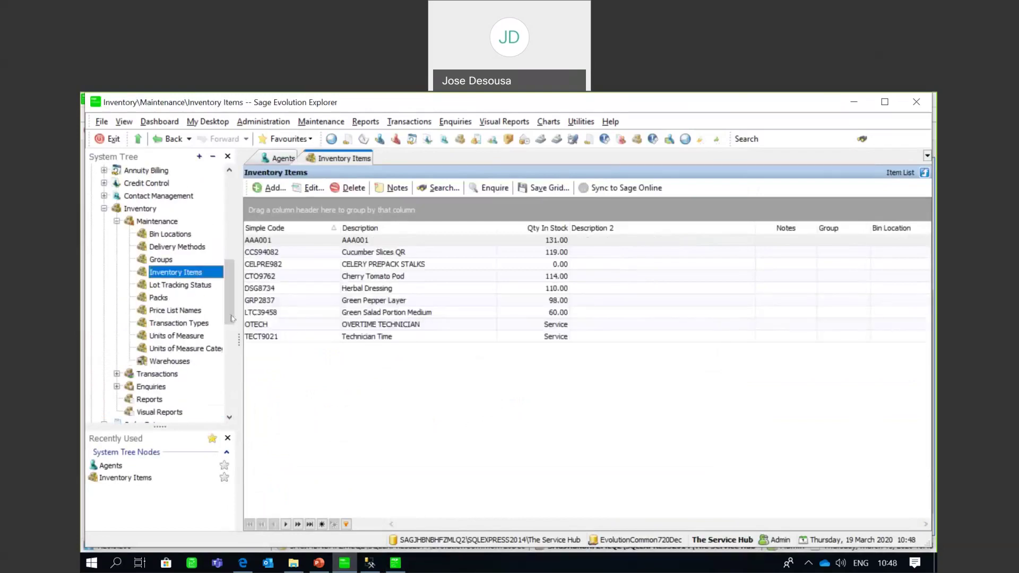
{"action": "left_click", "coordinate": [300, 336]}
{"action": "left_click", "coordinate": [315, 187]}
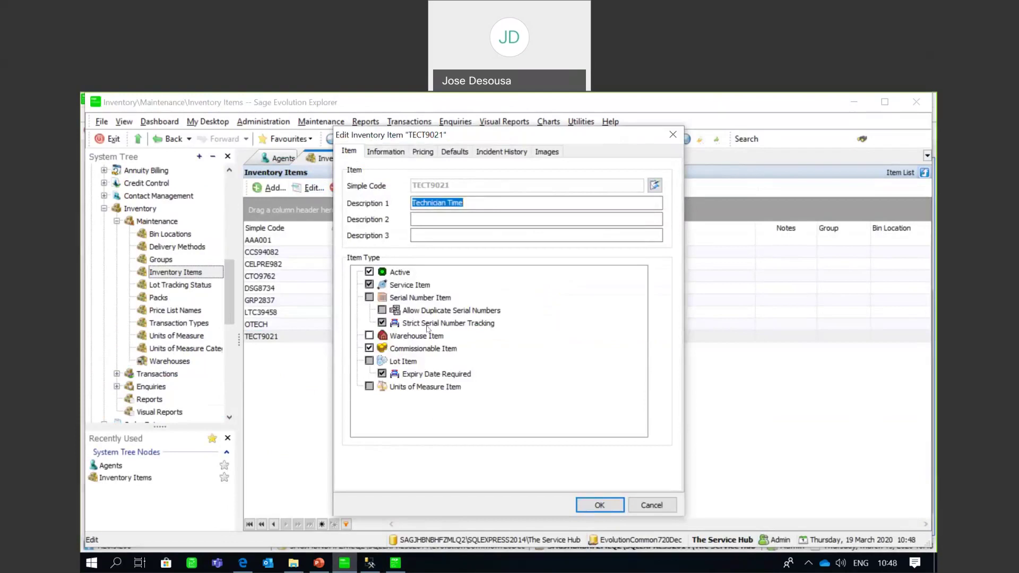
{"action": "left_click", "coordinate": [652, 505]}
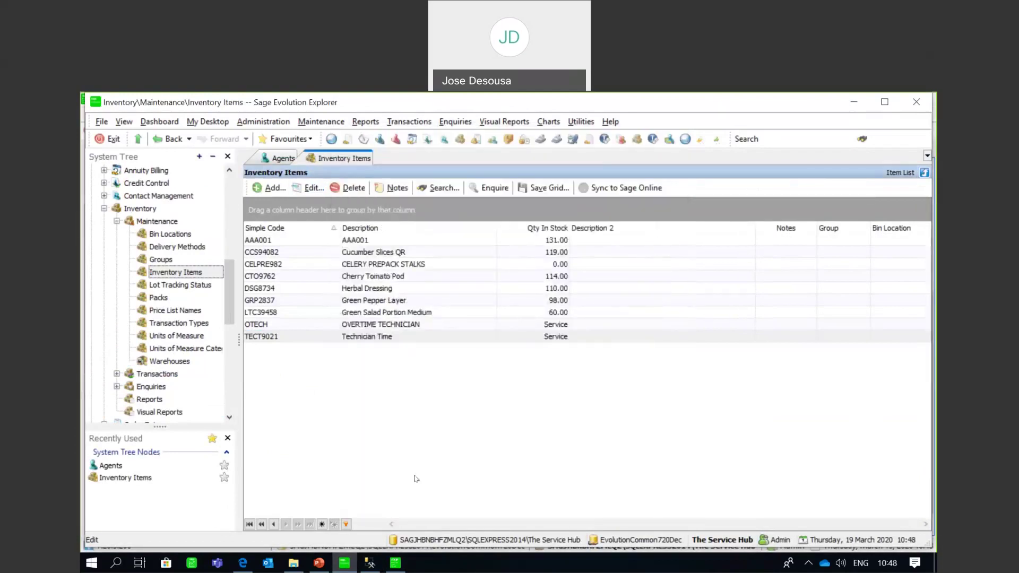
- Back in Service Manager Defaults, review the Services numbering tab, then the Defaults tab
{"action": "left_click", "coordinate": [396, 564]}
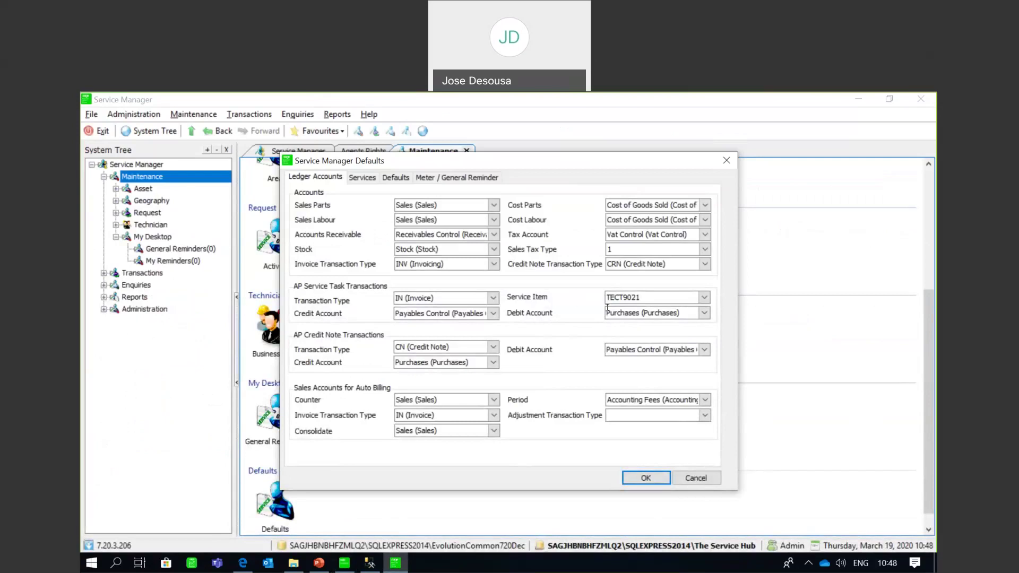
{"action": "left_click", "coordinate": [362, 178]}
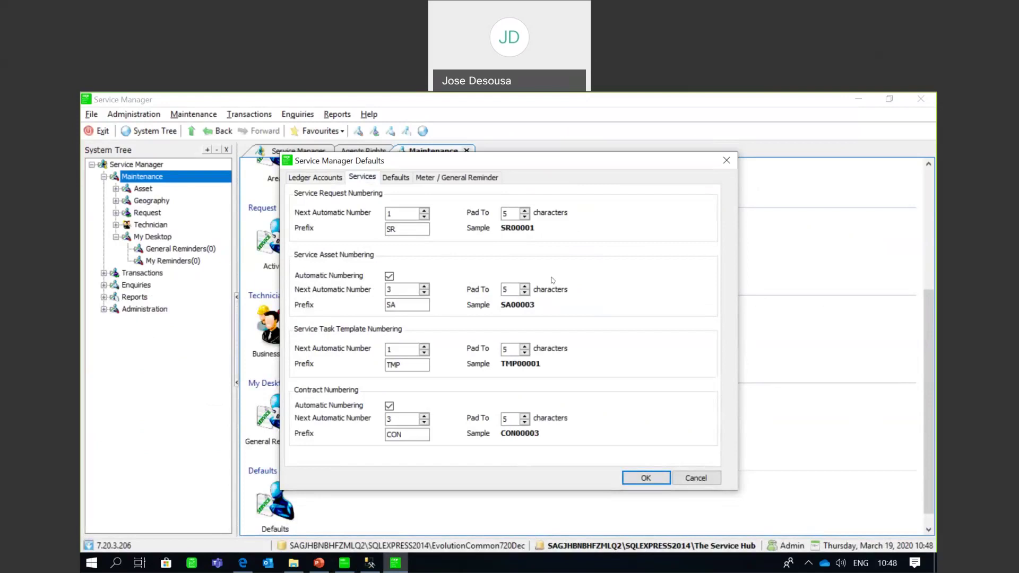
{"action": "left_click", "coordinate": [401, 180]}
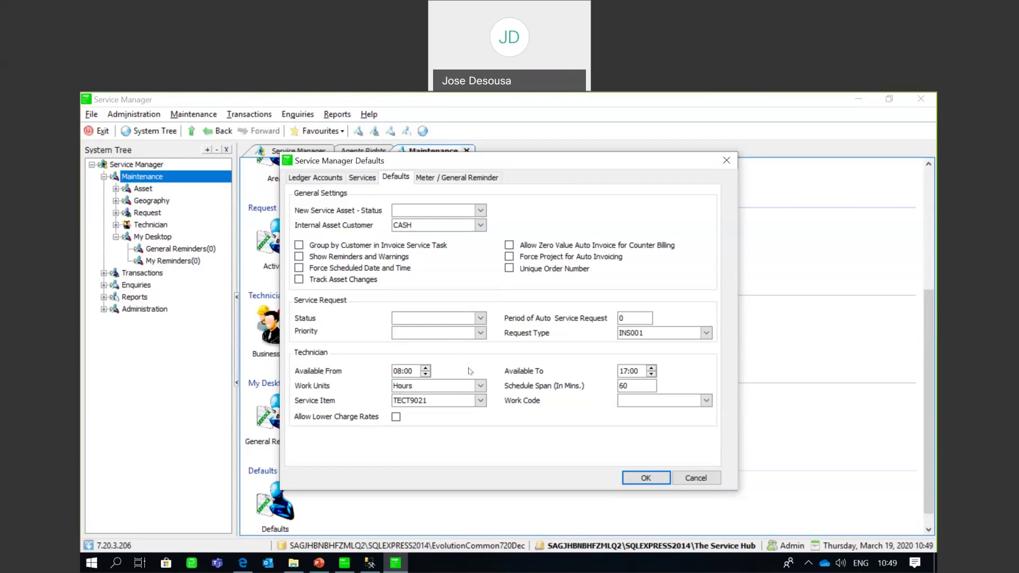
- Leave Work Units at Hours and view meter batch MB00001 and reminder REM00001 numbering
{"action": "left_click", "coordinate": [480, 386]}
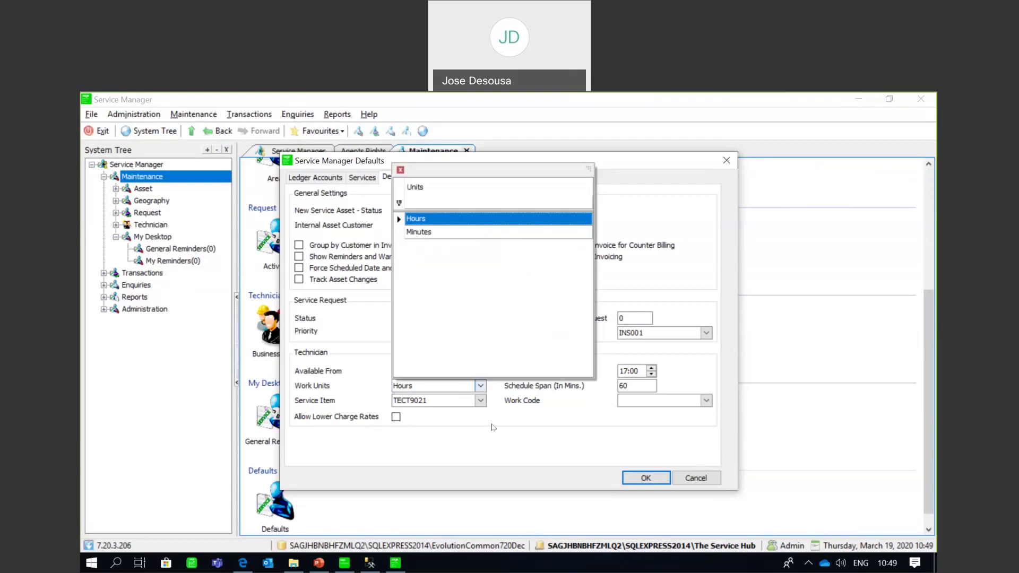
{"action": "left_click", "coordinate": [481, 386]}
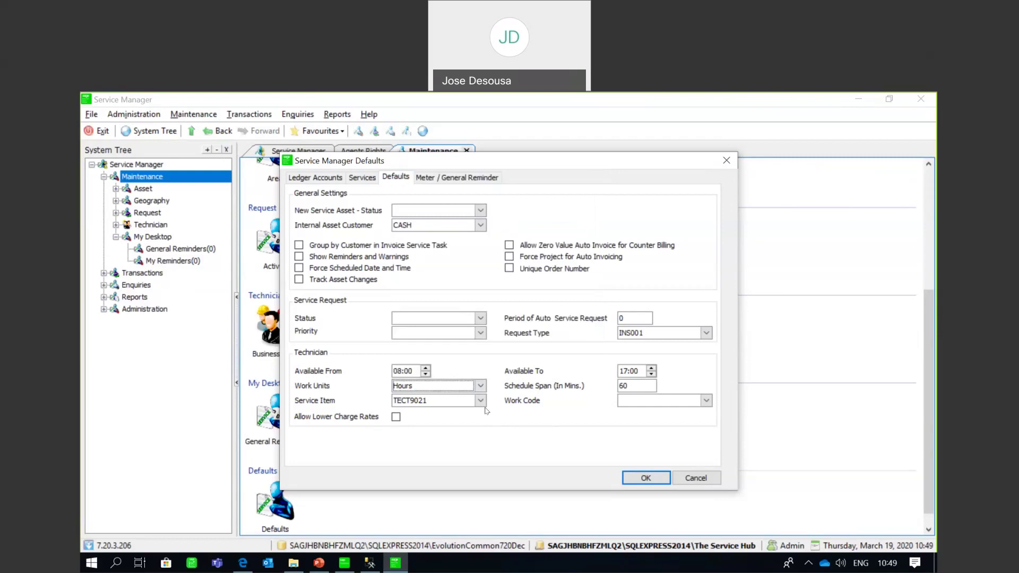
{"action": "left_click", "coordinate": [473, 179]}
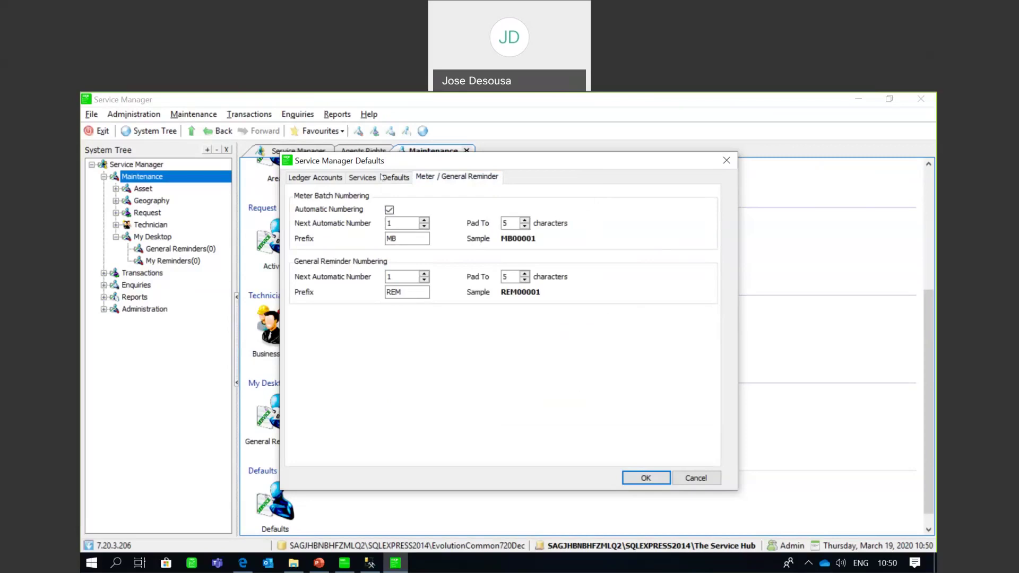
- Review the Ledger Accounts tab, close Defaults with OK, and open Geography functions
{"action": "left_click", "coordinate": [333, 178]}
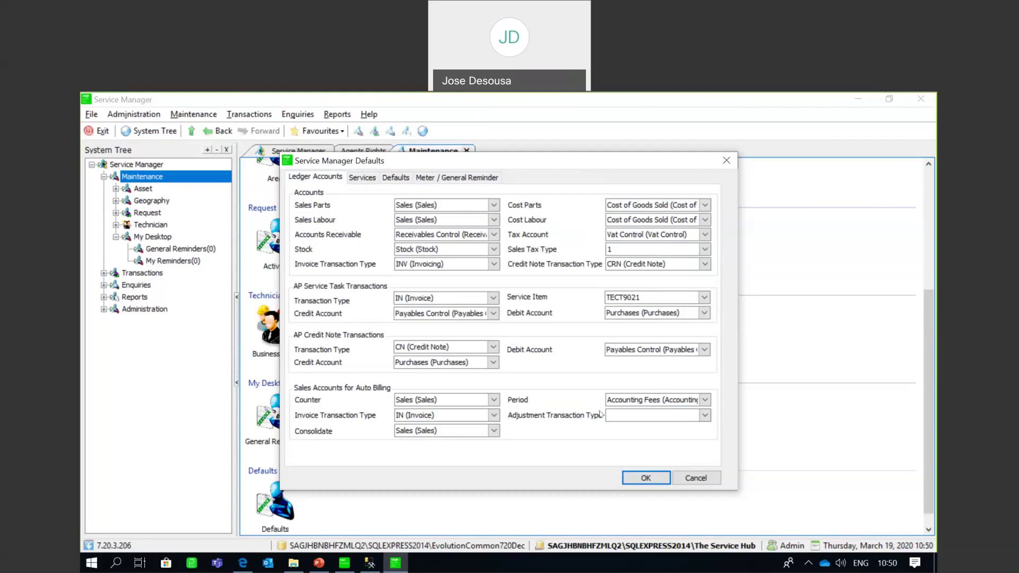
{"action": "left_click", "coordinate": [646, 478]}
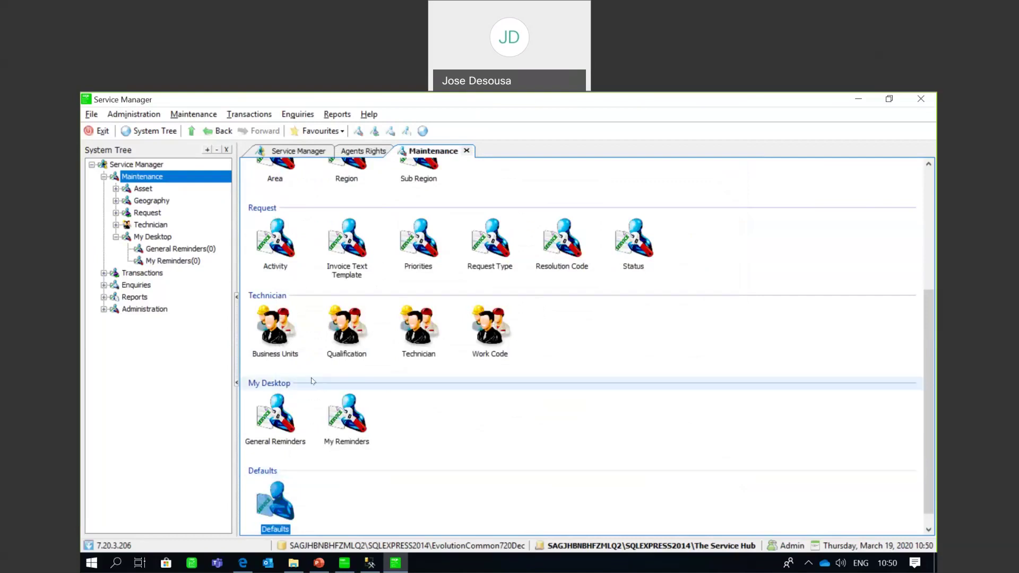
{"action": "left_click", "coordinate": [116, 203]}
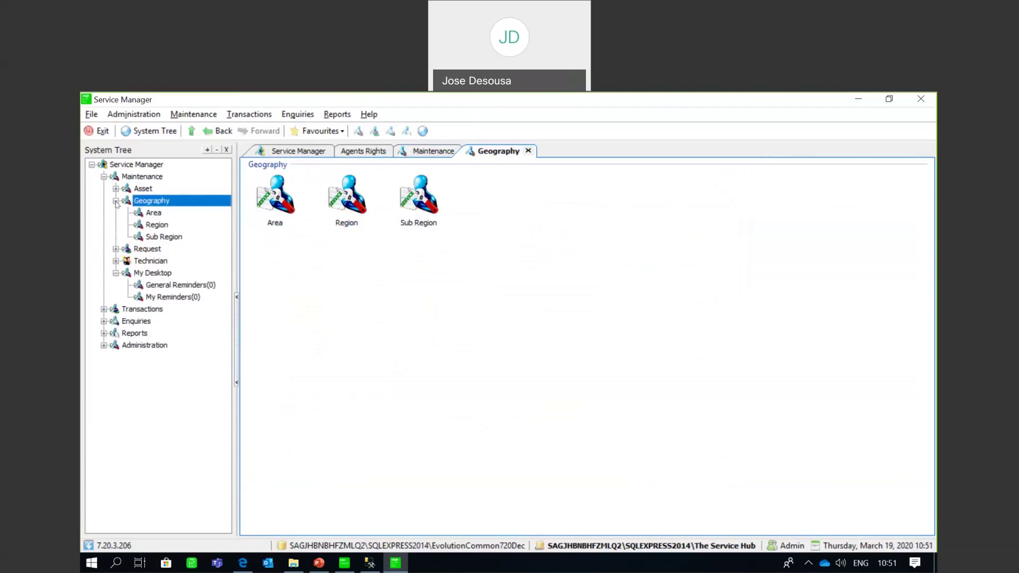
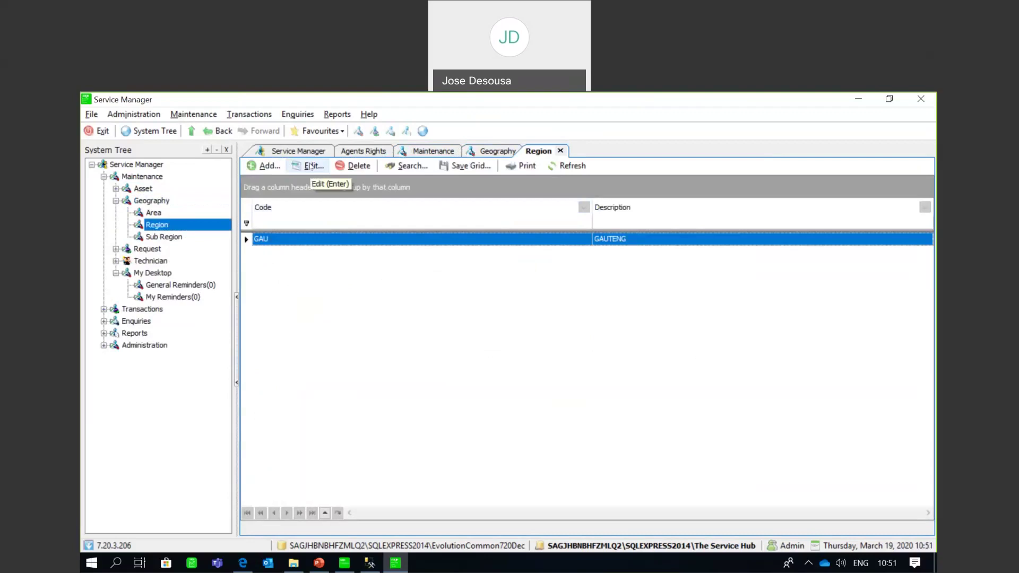
- Review the GAU region record, then the JHB Johannesburg sub-region record, confirming both unchanged
{"action": "left_click", "coordinate": [311, 166]}
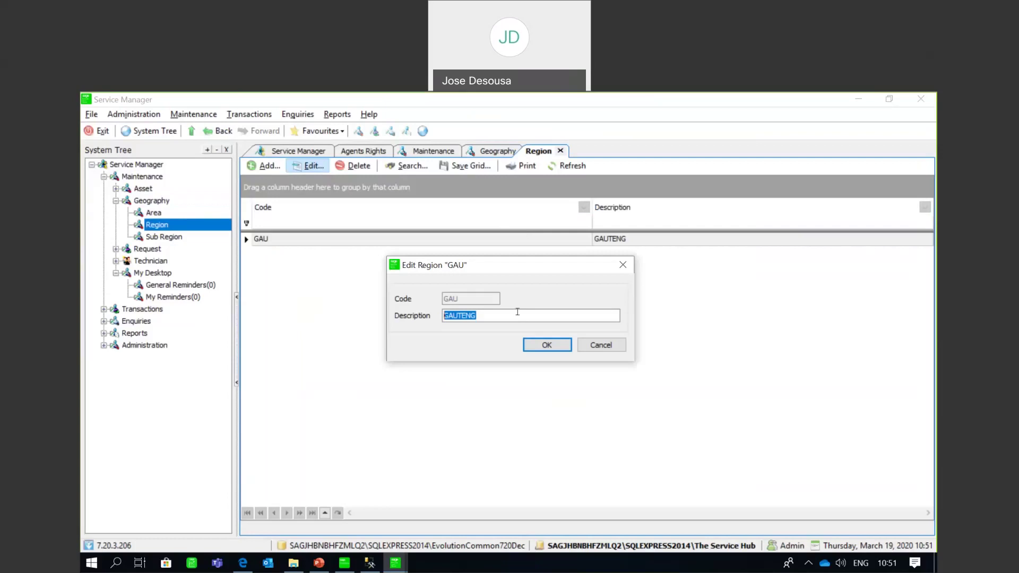
{"action": "left_click", "coordinate": [533, 340]}
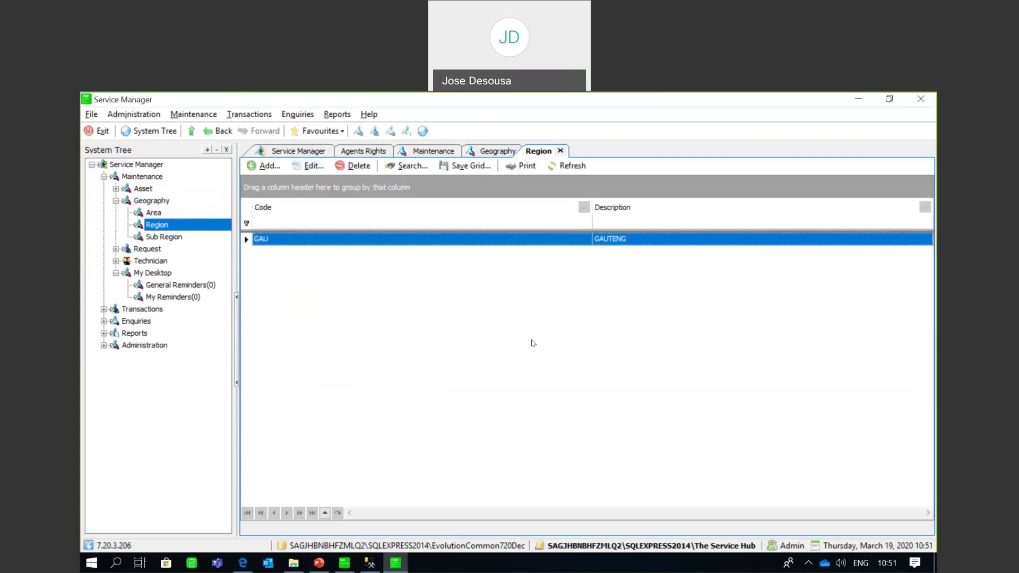
{"action": "left_click", "coordinate": [179, 240]}
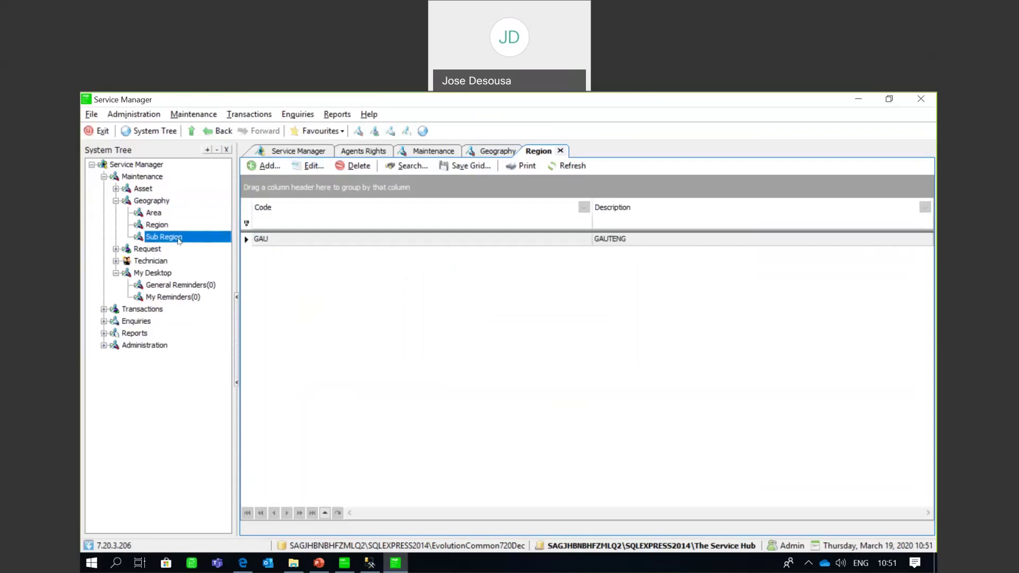
{"action": "left_click", "coordinate": [314, 166]}
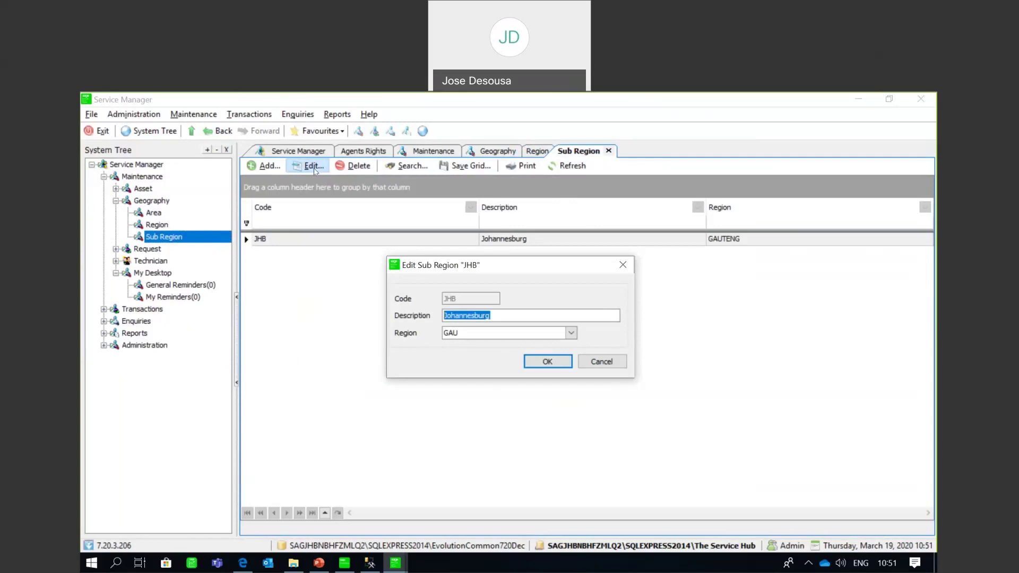
{"action": "left_click", "coordinate": [547, 362]}
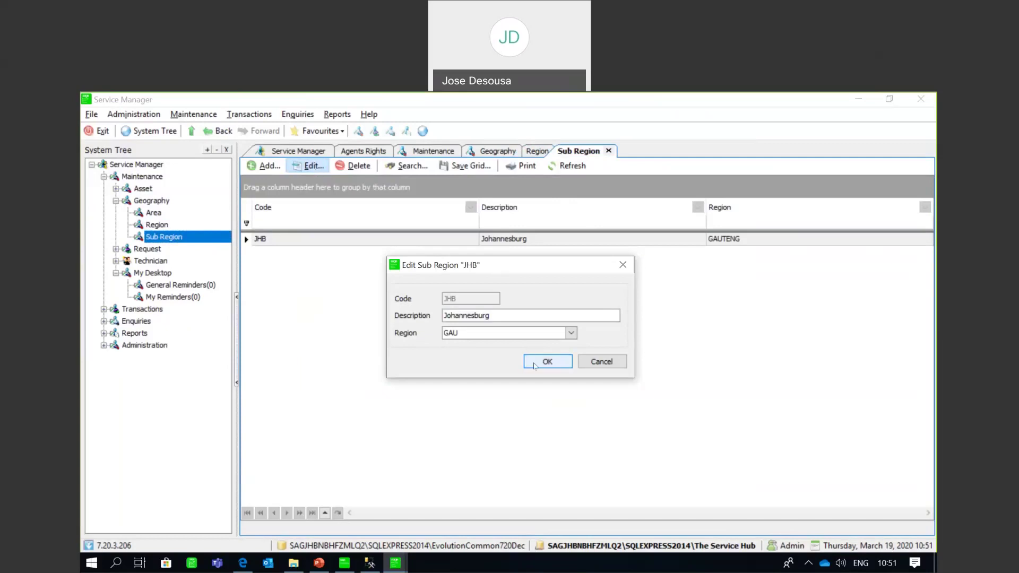
- Inspect the MLR MELROSE area record without changes, then go to the Technician section
{"action": "left_click", "coordinate": [154, 213]}
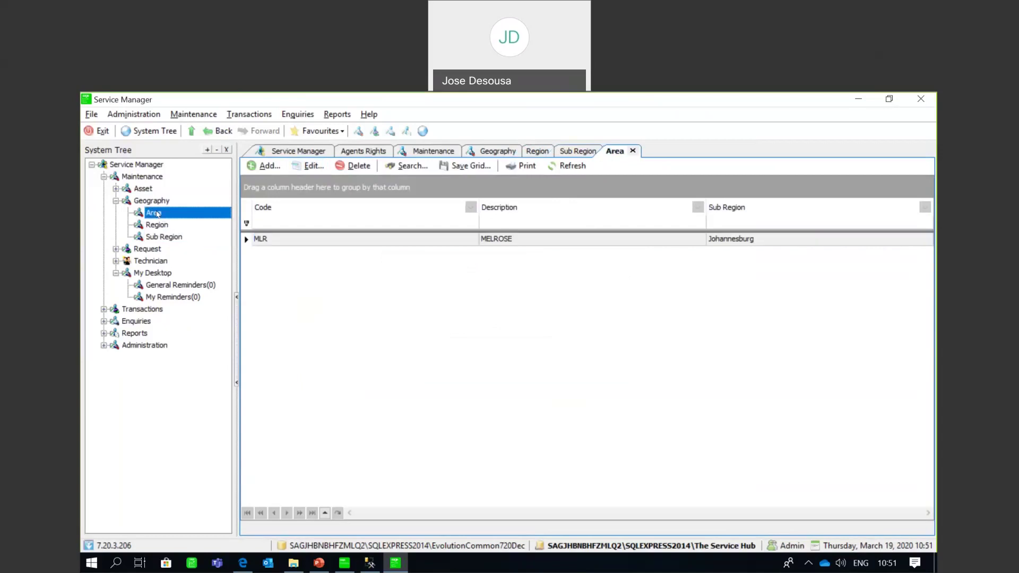
{"action": "left_click", "coordinate": [308, 166]}
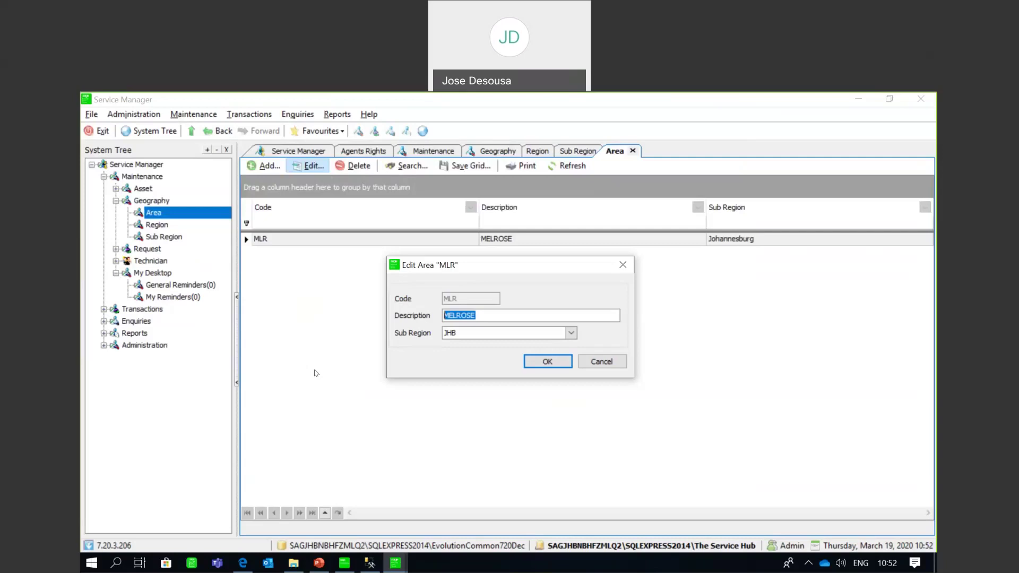
{"action": "left_click", "coordinate": [599, 365]}
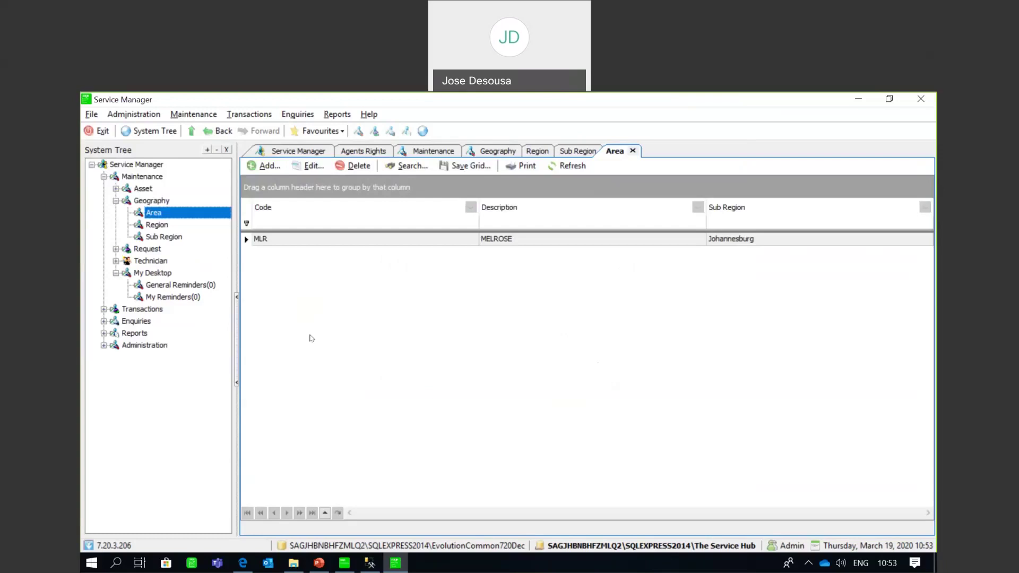
{"action": "left_click", "coordinate": [117, 261]}
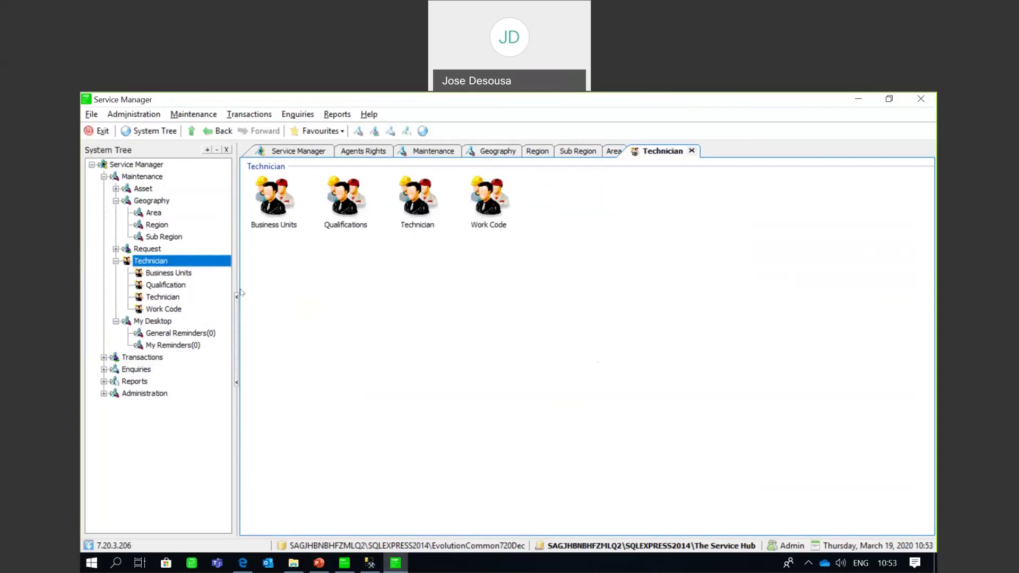
- Check the ASM business unit details and confirm them, then list the qualifications
{"action": "double_click", "coordinate": [279, 213]}
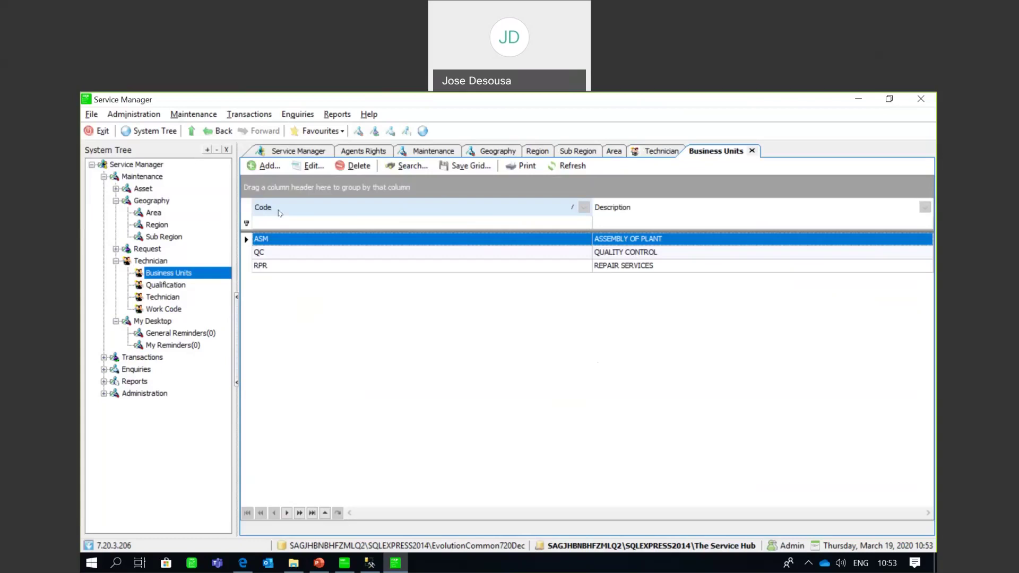
{"action": "left_click", "coordinate": [313, 166]}
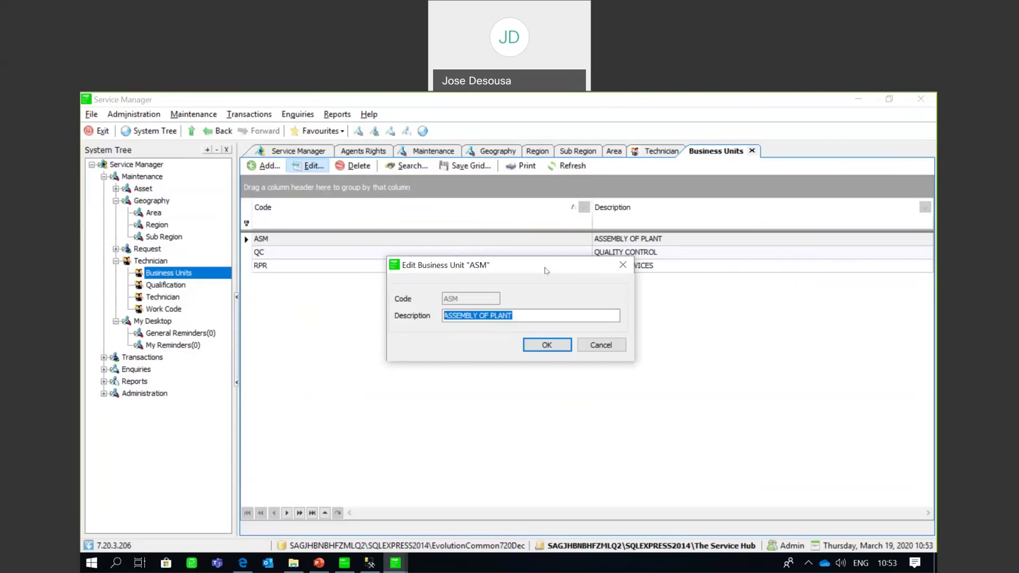
{"action": "left_click", "coordinate": [535, 343]}
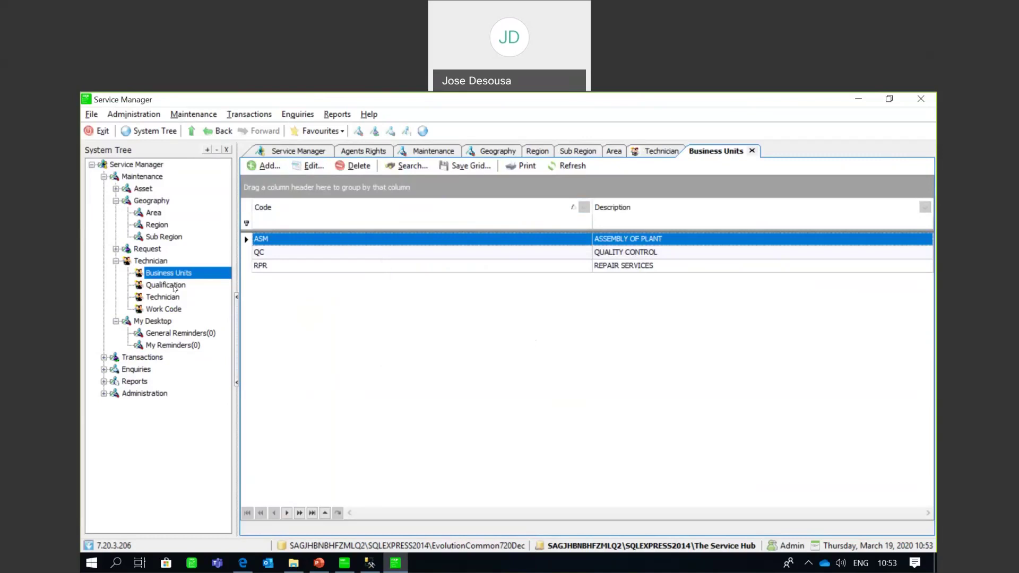
{"action": "left_click", "coordinate": [174, 287]}
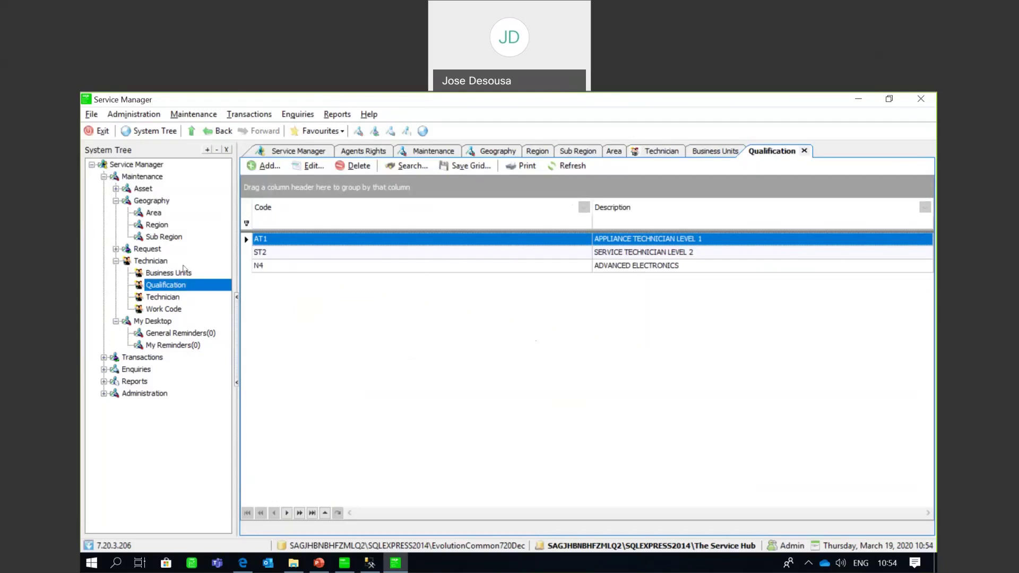
- Create qualification code AME with description ADVANCED MOTOR ELECTRONICS and save it
{"action": "left_click", "coordinate": [275, 168]}
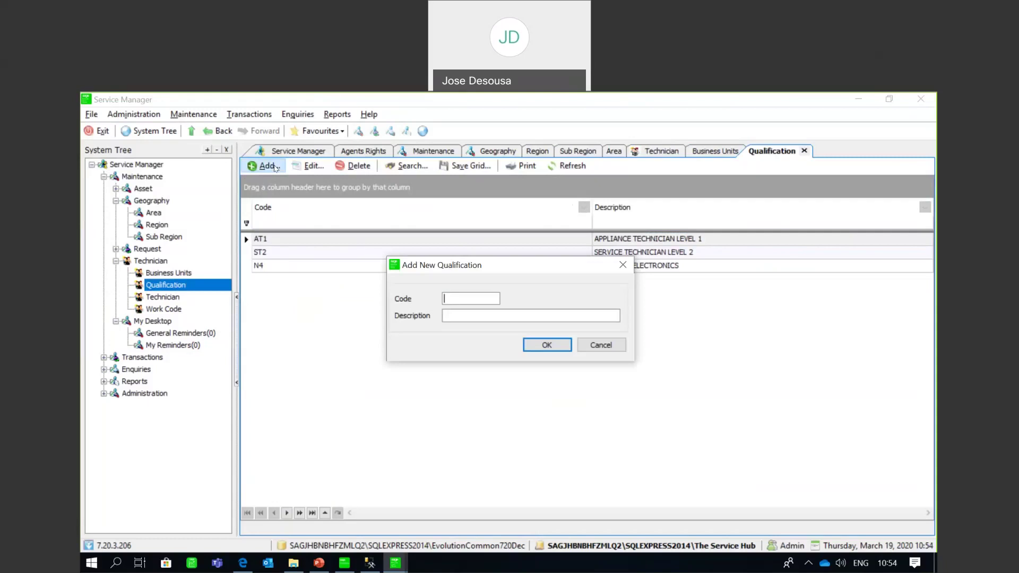
{"action": "type", "text": "AT"}
{"action": "key", "text": "BackSpace"}
{"action": "key", "text": "BackSpace"}
{"action": "type", "text": "AME"}
{"action": "key", "text": "Tab"}
{"action": "type", "text": "ADVANCED MO"}
{"action": "type", "text": "R "}
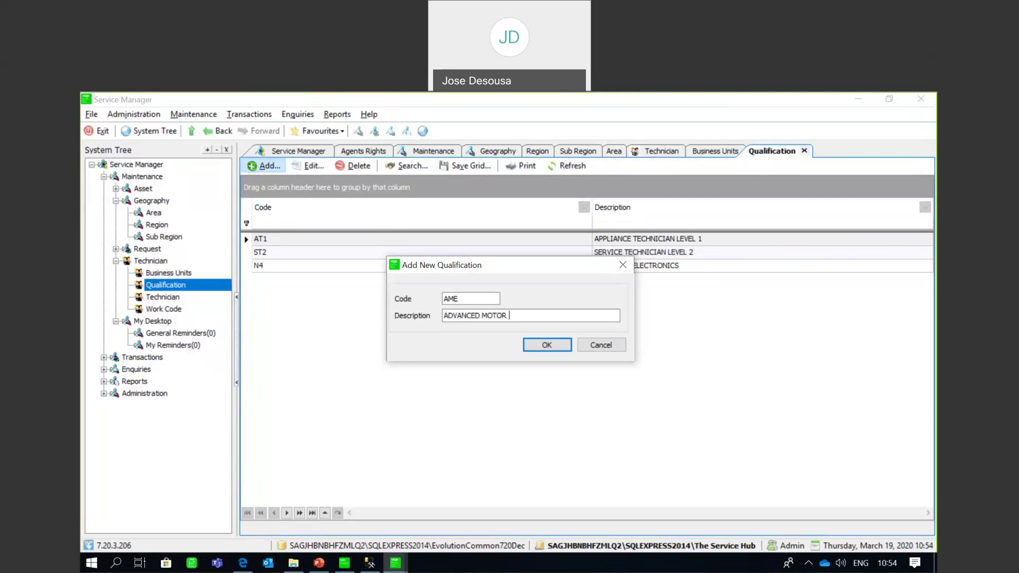
{"action": "type", "text": "ELECTRONICS"}
{"action": "left_click", "coordinate": [546, 345]}
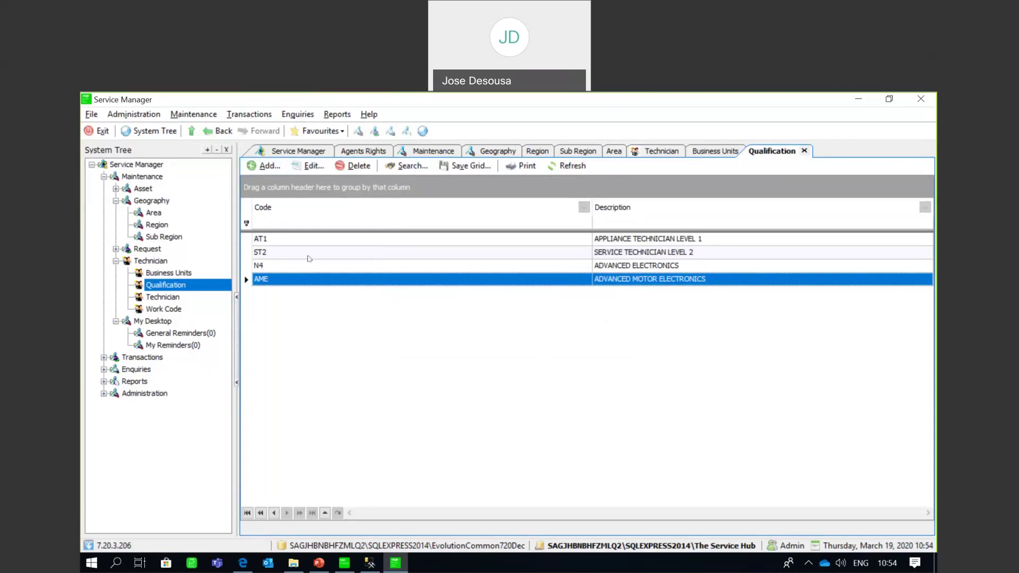
{"action": "left_click", "coordinate": [164, 309]}
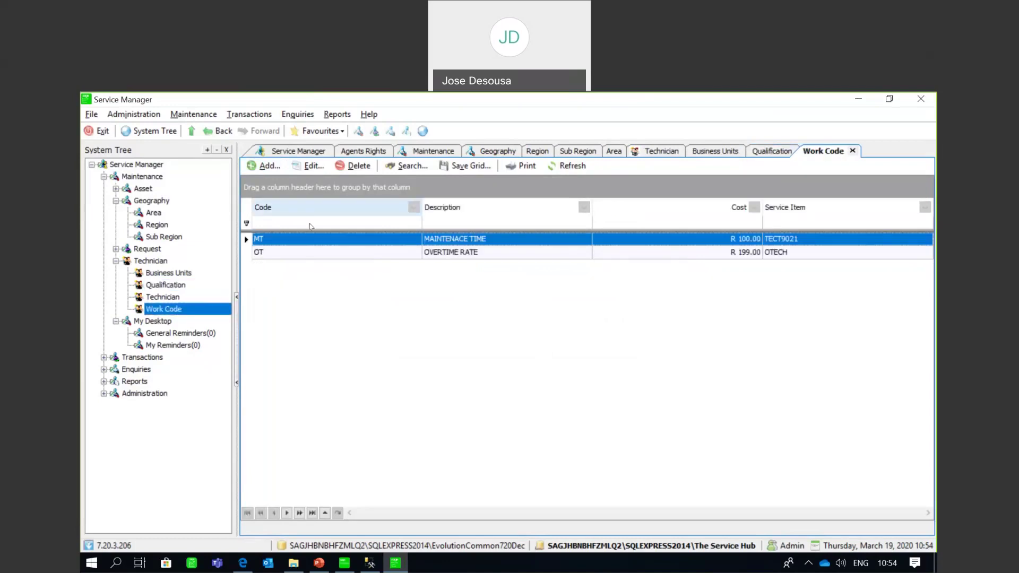
- Review the MT maintenance-time work code, confirm it unchanged, then list technicians
{"action": "left_click", "coordinate": [309, 166]}
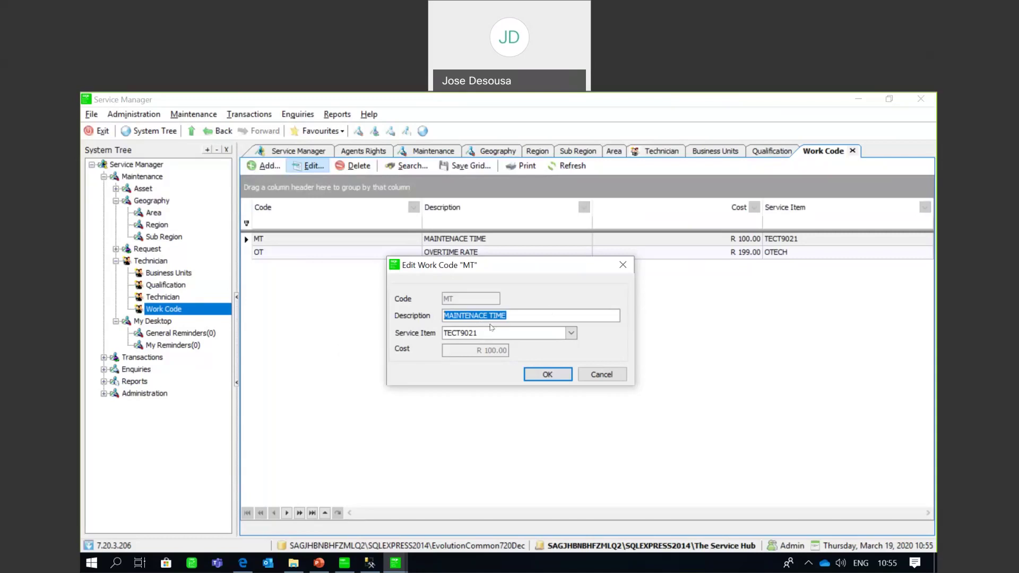
{"action": "left_click", "coordinate": [546, 373]}
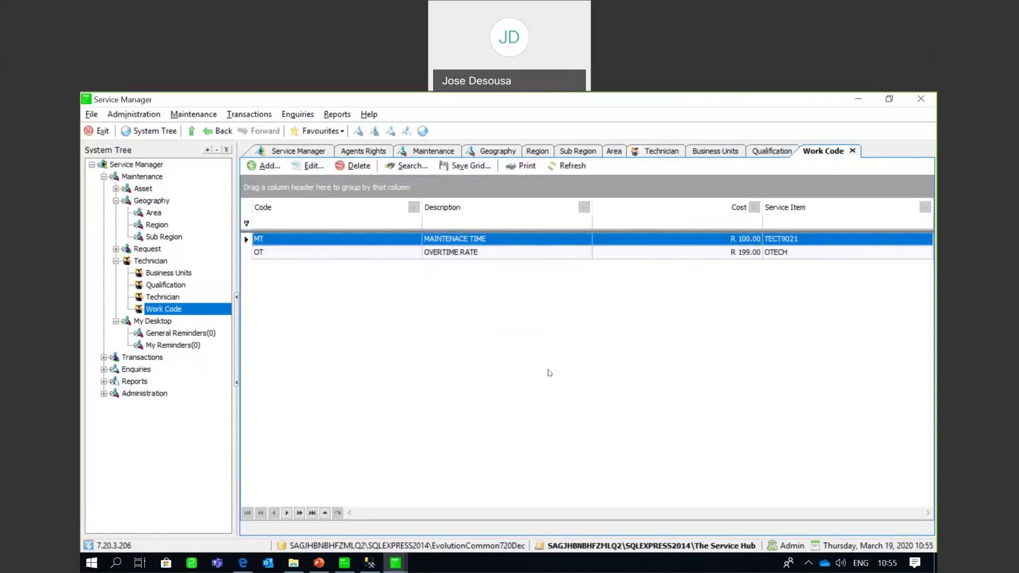
{"action": "left_click", "coordinate": [171, 299]}
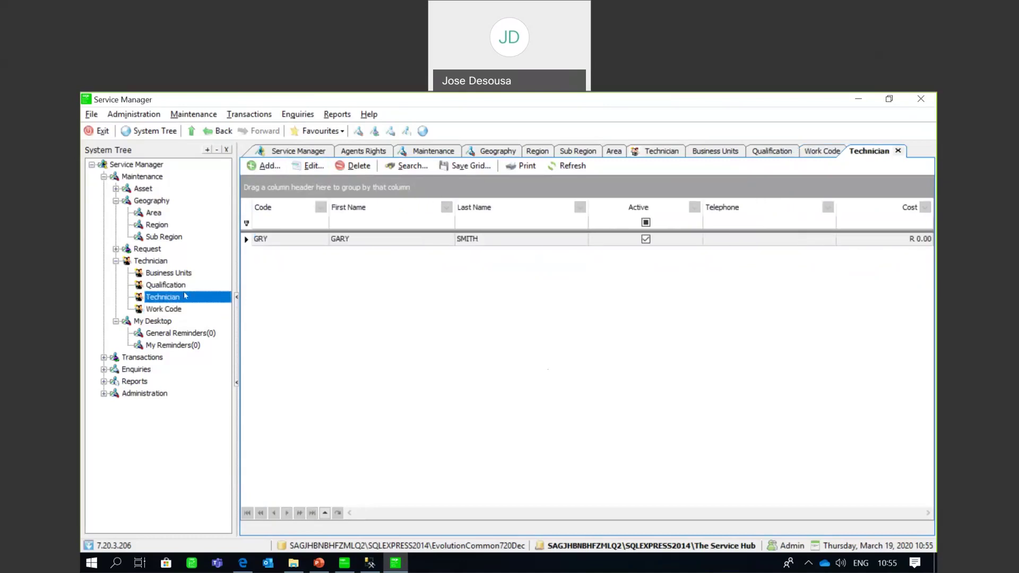
- Start a new technician with code WLM and enter the technician's first and last name
{"action": "left_click", "coordinate": [259, 167]}
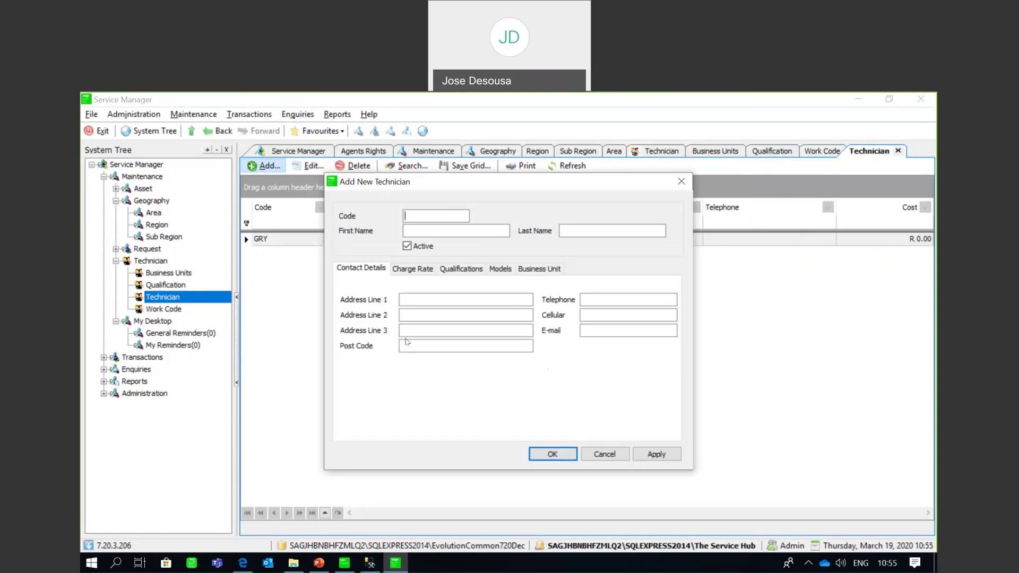
{"action": "type", "text": "w"}
{"action": "key", "text": "BackSpace"}
{"action": "type", "text": "WLM"}
{"action": "left_click", "coordinate": [464, 230]}
- Try adding a charge rate and dismiss the warning that the technician must be saved first
{"action": "left_click", "coordinate": [420, 268]}
{"action": "left_click", "coordinate": [364, 289]}
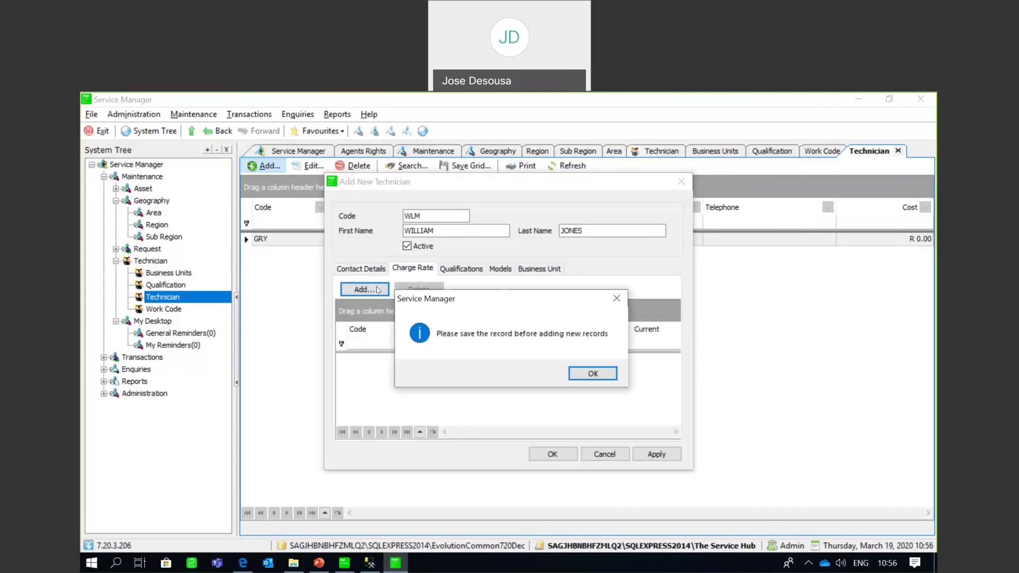
{"action": "left_click", "coordinate": [607, 376]}
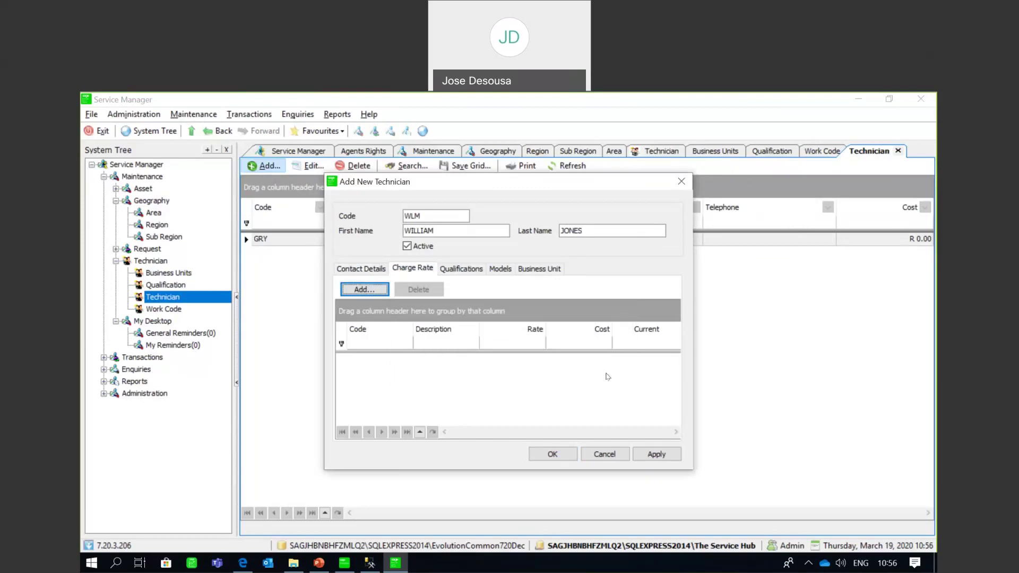
- Save technician WLM and give it a current OT overtime charge rate of R 340.00
{"action": "left_click", "coordinate": [654, 454]}
{"action": "left_click", "coordinate": [364, 290]}
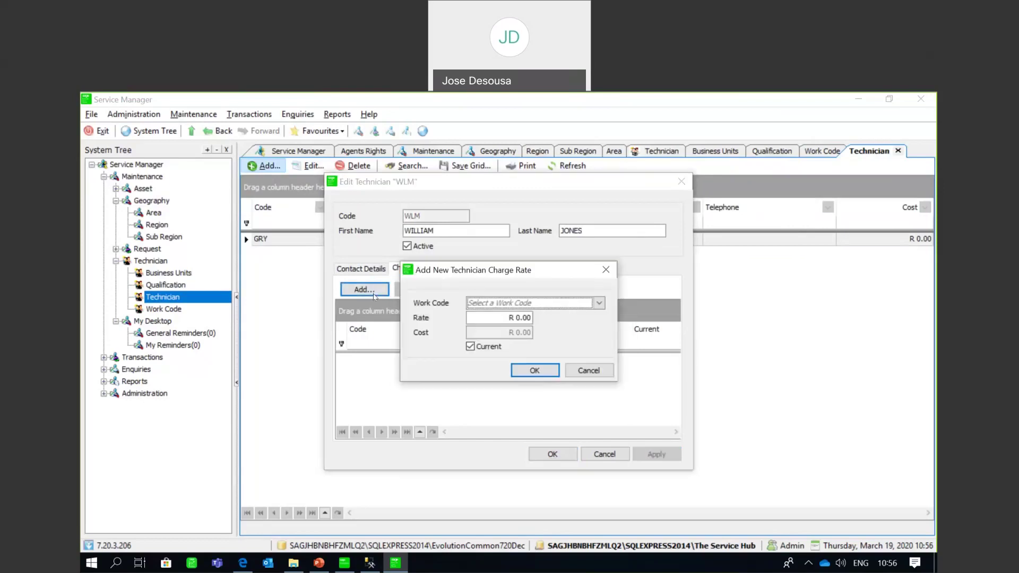
{"action": "left_click", "coordinate": [599, 303]}
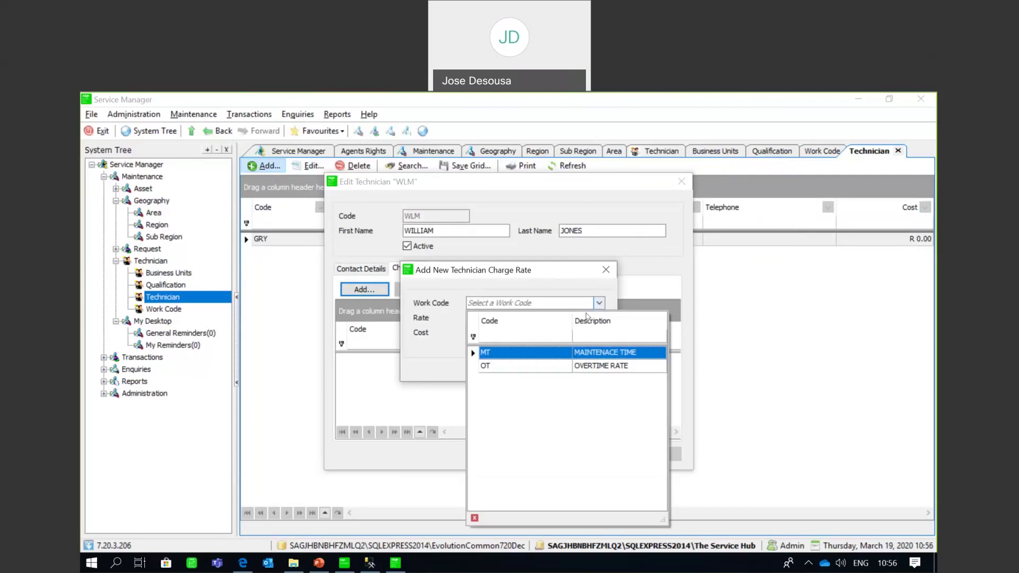
{"action": "left_click", "coordinate": [542, 368]}
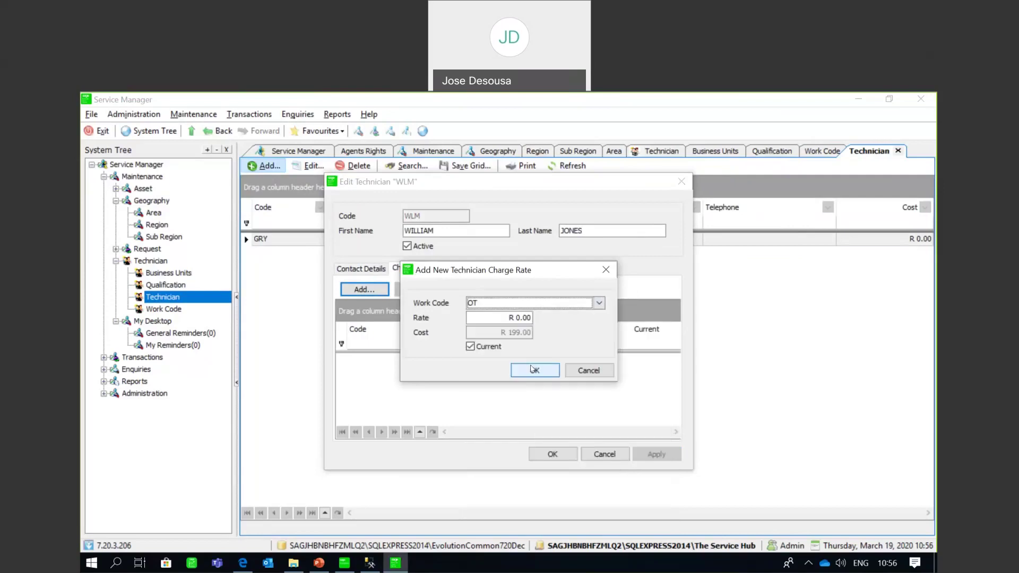
{"action": "left_click", "coordinate": [485, 316]}
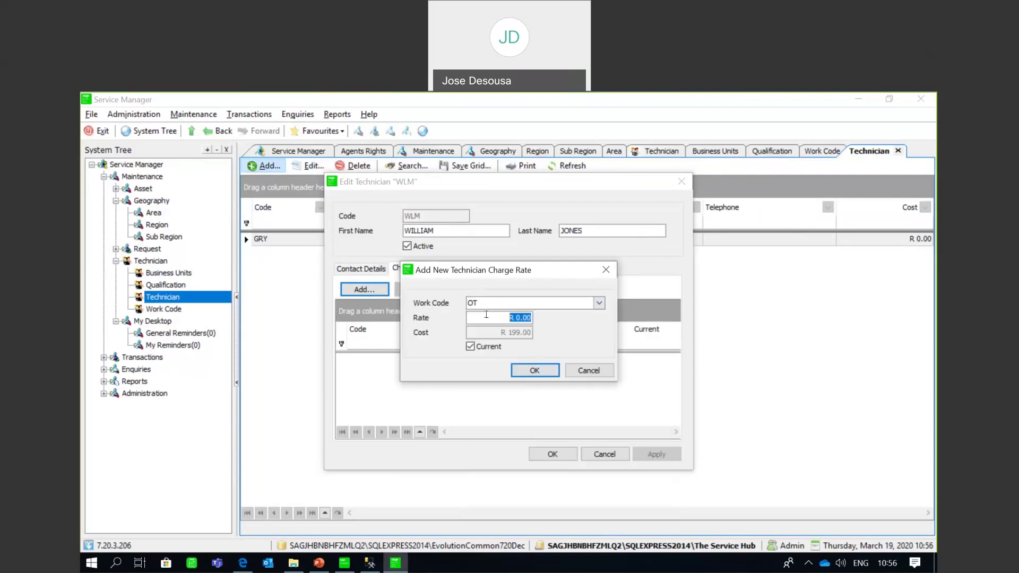
{"action": "type", "text": "340"}
{"action": "left_click", "coordinate": [515, 369]}
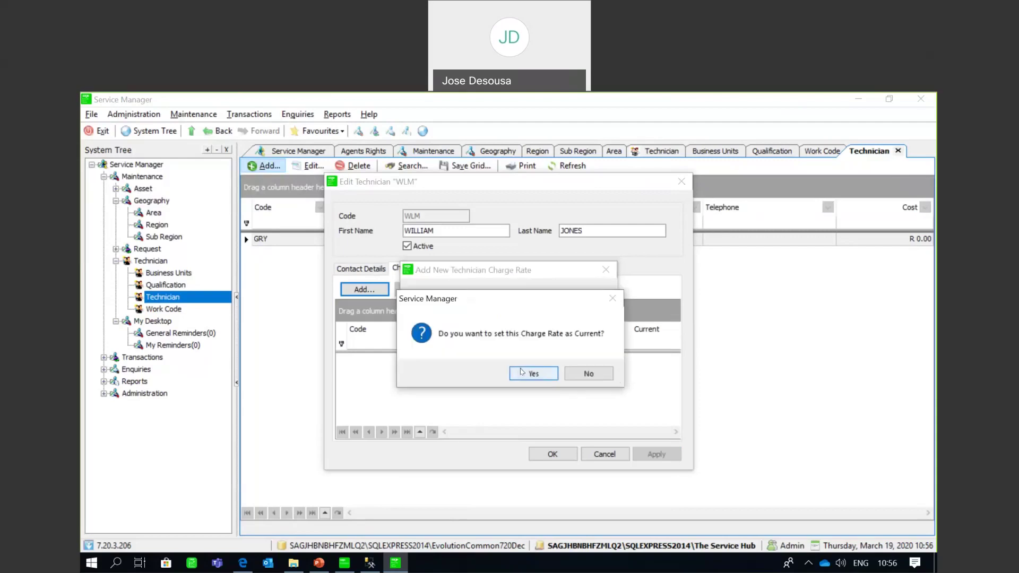
{"action": "left_click", "coordinate": [522, 372]}
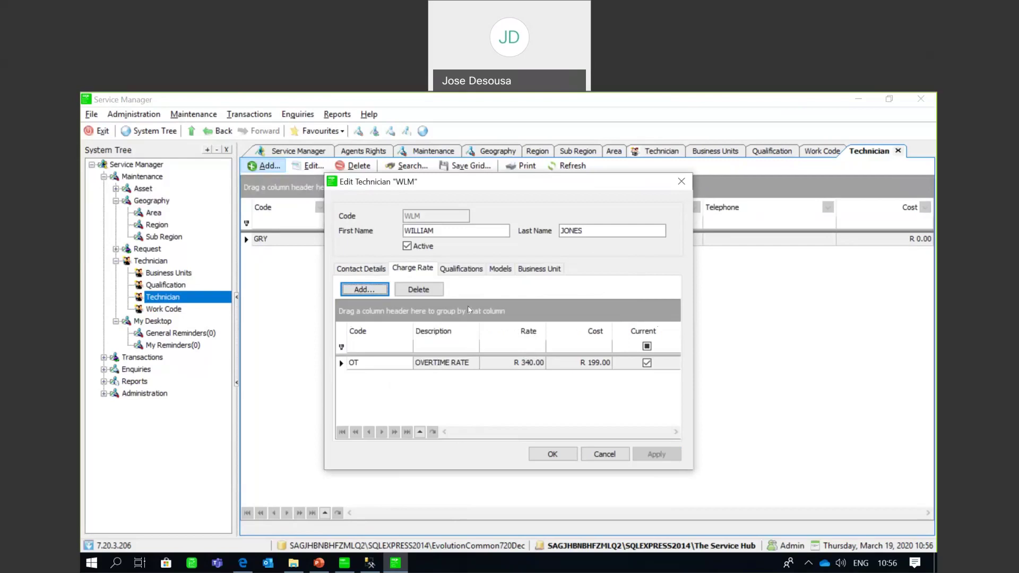
{"action": "left_click", "coordinate": [469, 274]}
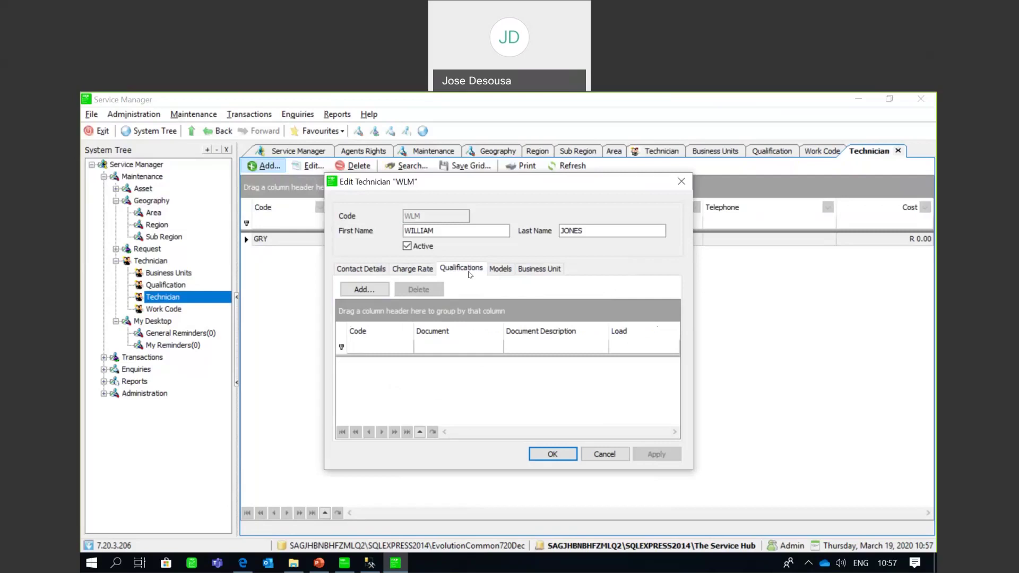
- Add a qualification of type AME for WLM with renewal date 31/03/2020
{"action": "left_click", "coordinate": [369, 293]}
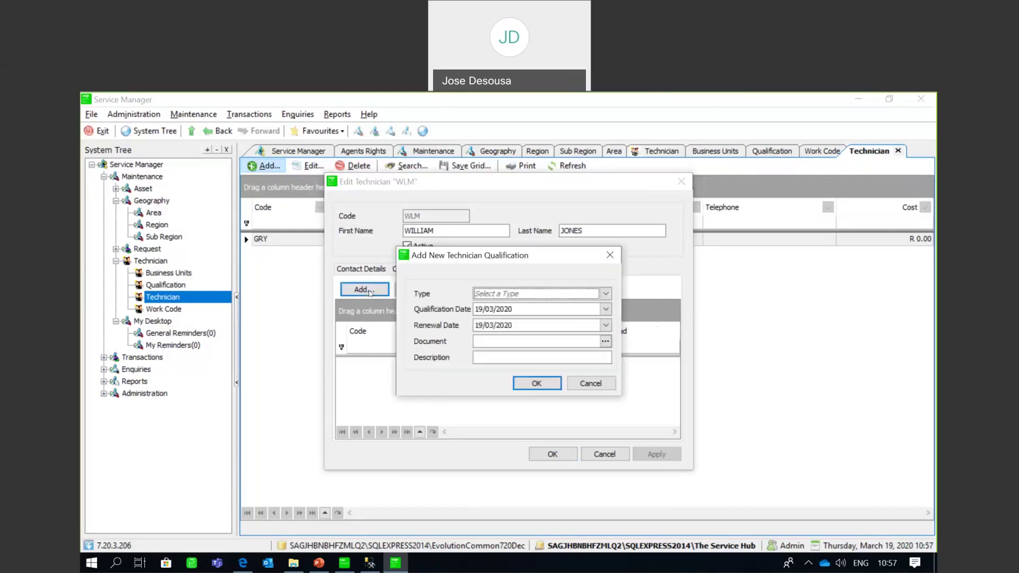
{"action": "left_click", "coordinate": [611, 293]}
{"action": "left_click", "coordinate": [510, 383]}
{"action": "left_click", "coordinate": [606, 325]}
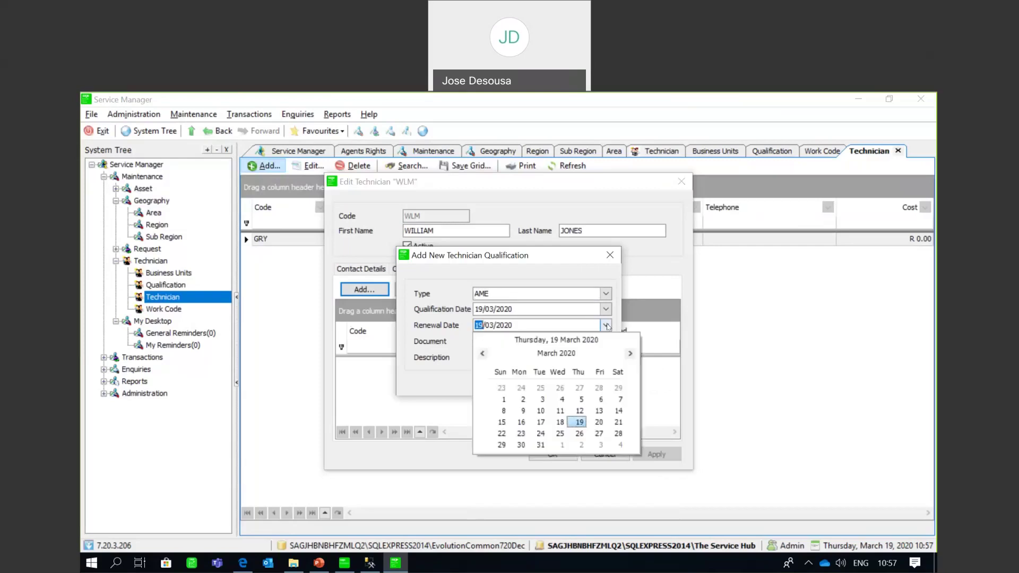
{"action": "left_click", "coordinate": [541, 446]}
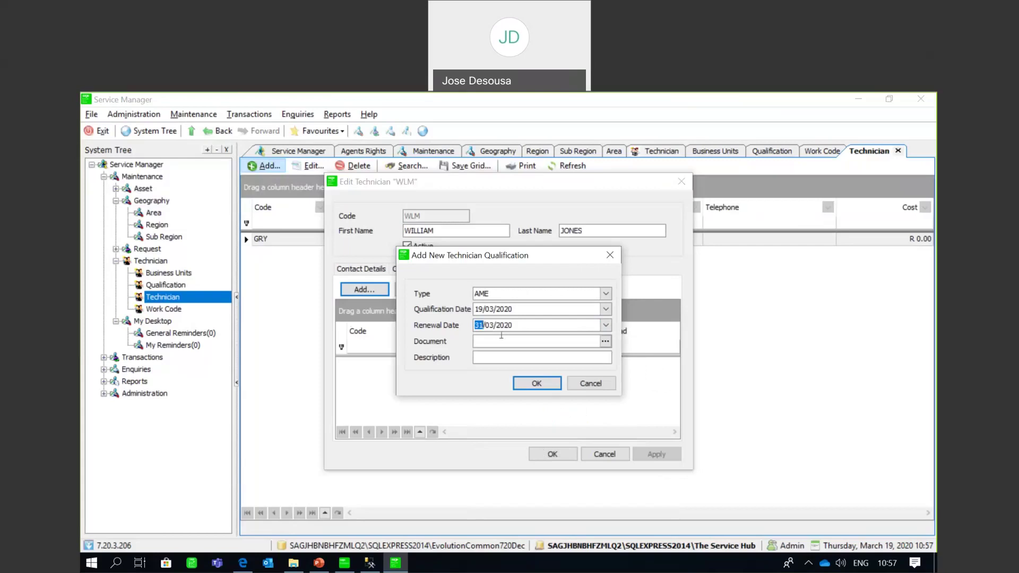
- Attach the BRANCH ACCOUNTING UPGRADE PROCEDURE file as the qualification's document
{"action": "left_click", "coordinate": [604, 343]}
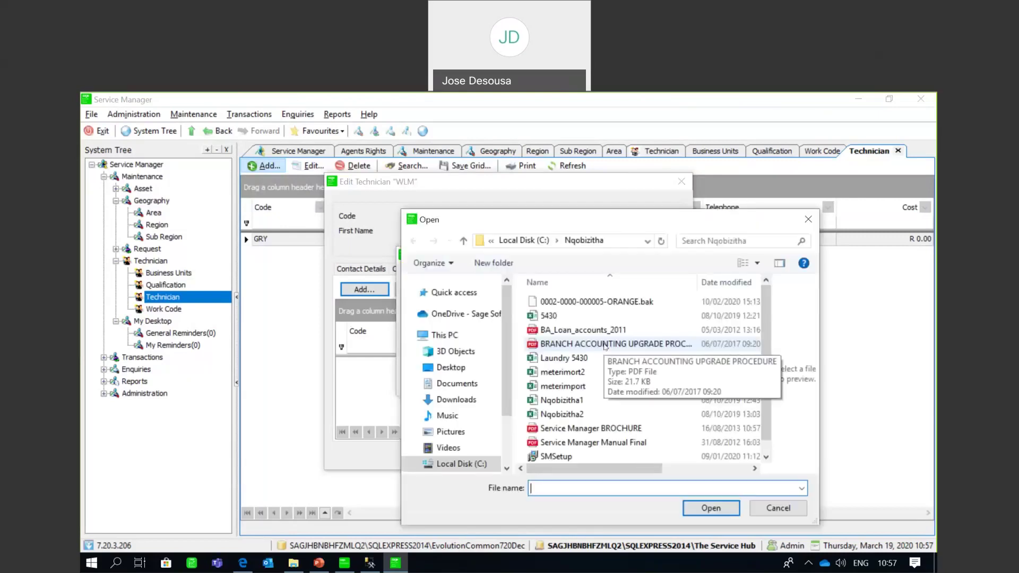
{"action": "left_click", "coordinate": [606, 345]}
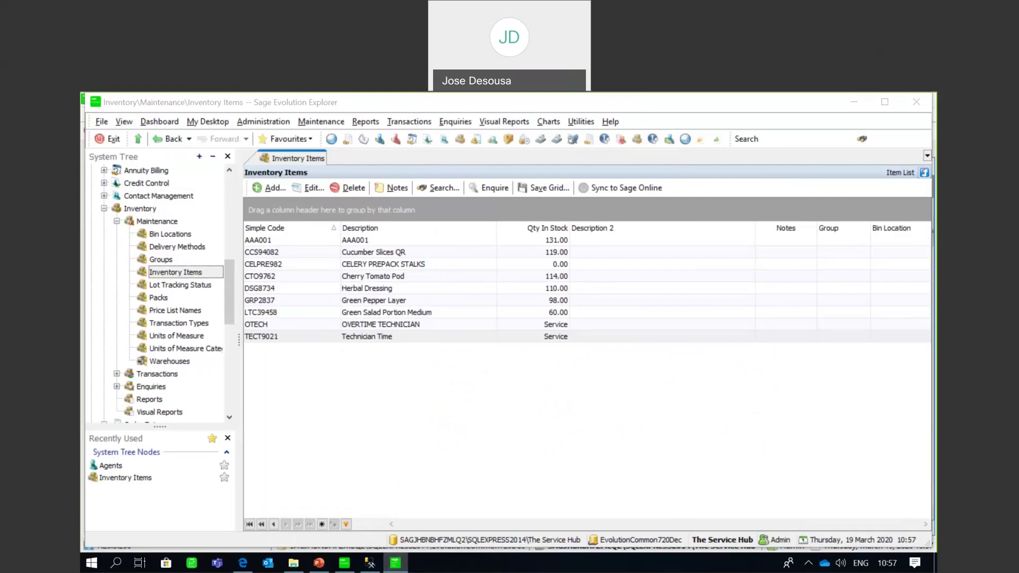
{"action": "left_click", "coordinate": [856, 103]}
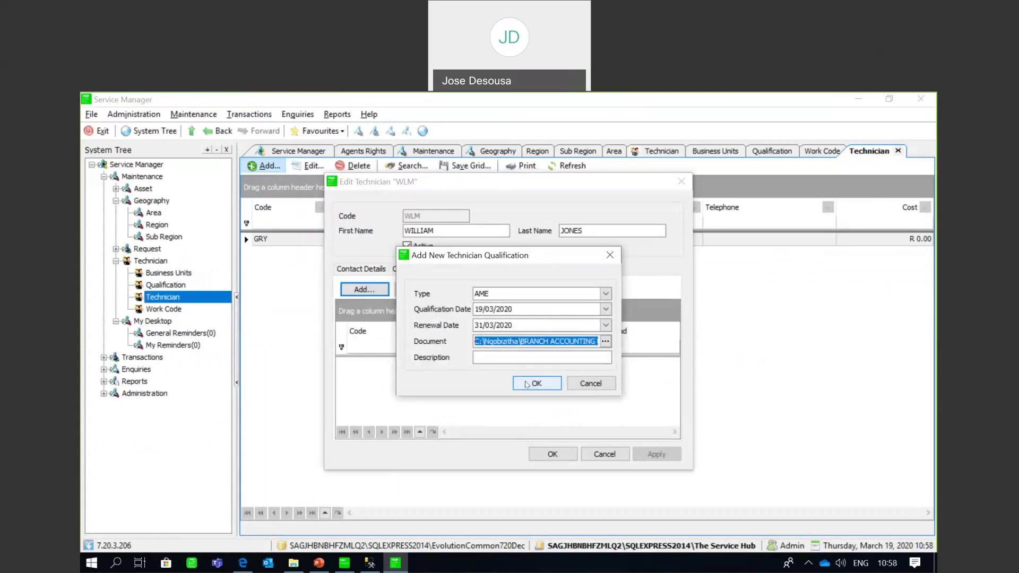
- Describe the AME qualification as 'Advanced Electronics Certification' and save it to WLM
{"action": "left_click", "coordinate": [528, 358]}
{"action": "type", "text": "Advanc"}
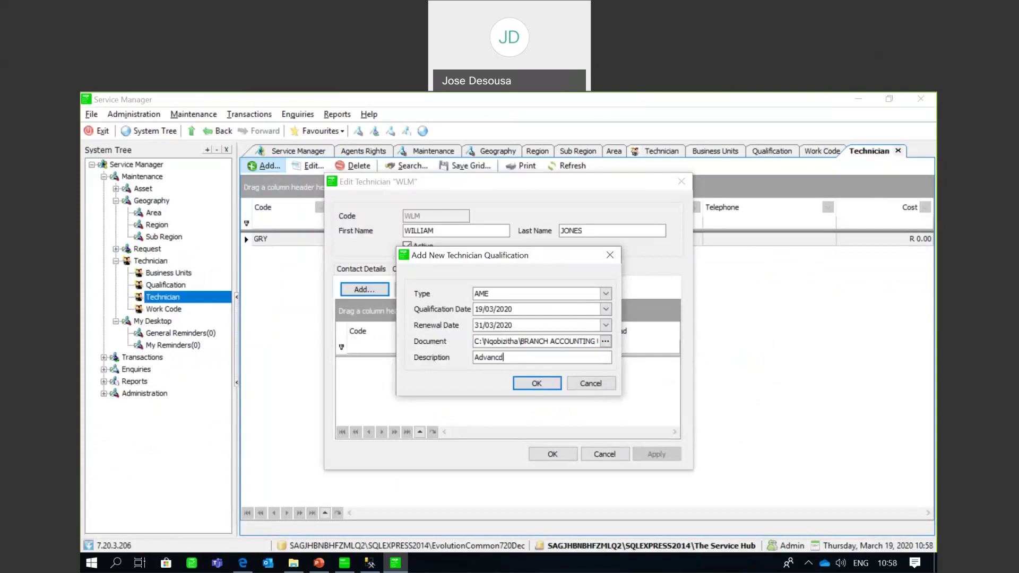
{"action": "type", "text": "ed Electronics Certification"}
{"action": "left_click", "coordinate": [555, 387]}
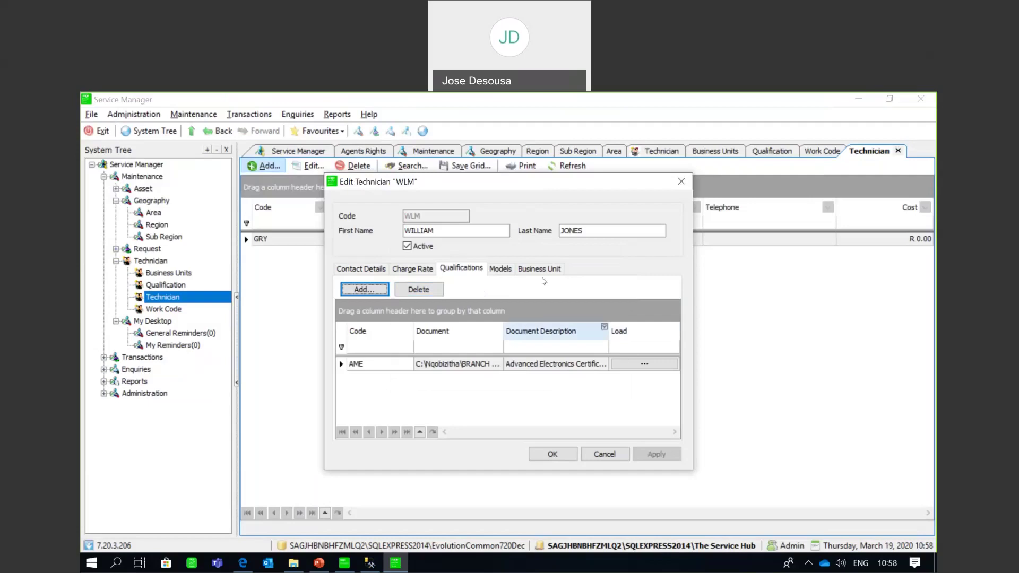
{"action": "left_click", "coordinate": [506, 270]}
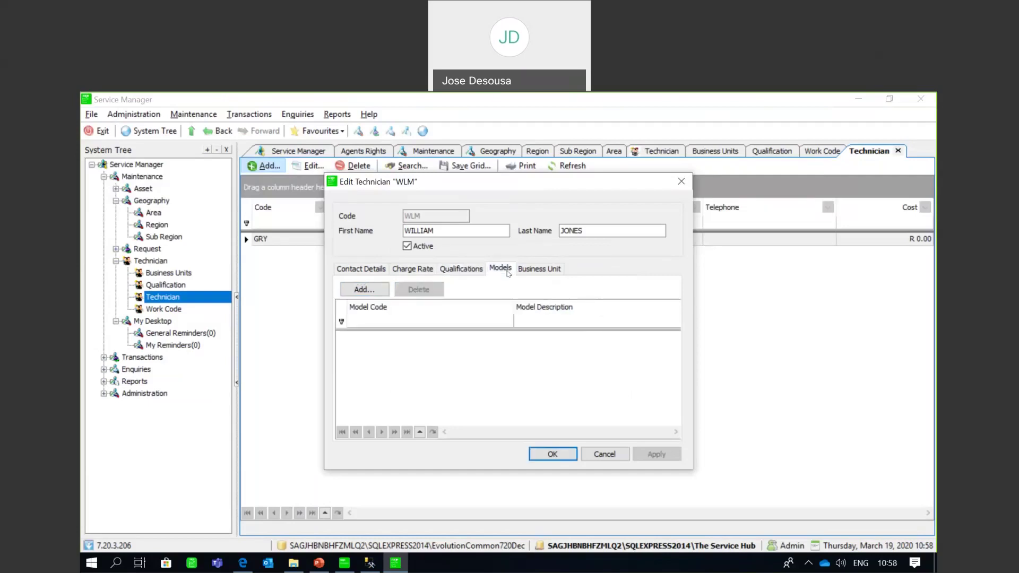
- Assign model 32LMW, 32 LITRE MICROWAVE Q7819, to technician WLM
{"action": "left_click", "coordinate": [364, 290]}
{"action": "left_click", "coordinate": [584, 317]}
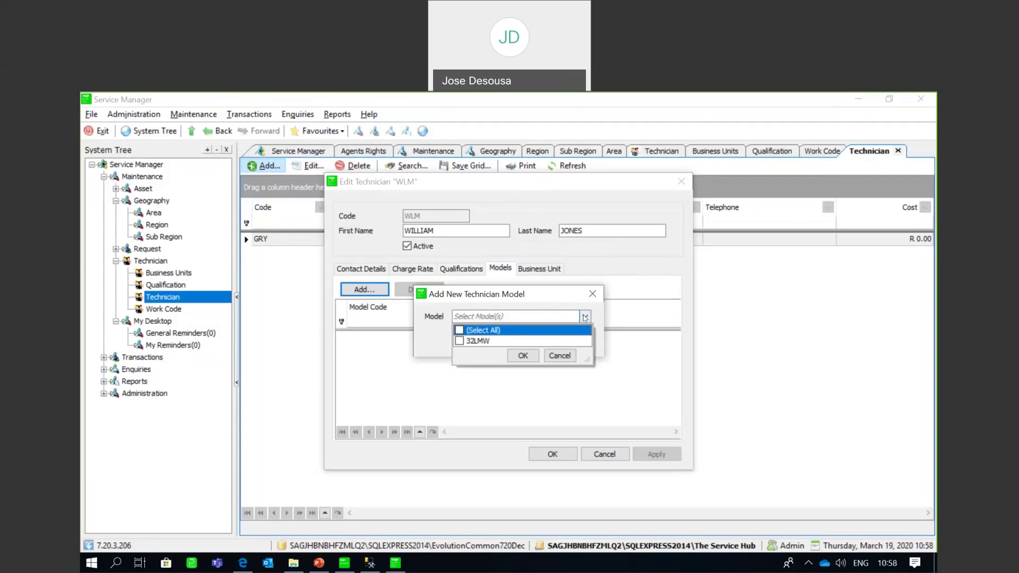
{"action": "left_click", "coordinate": [460, 341]}
{"action": "left_click", "coordinate": [523, 356]}
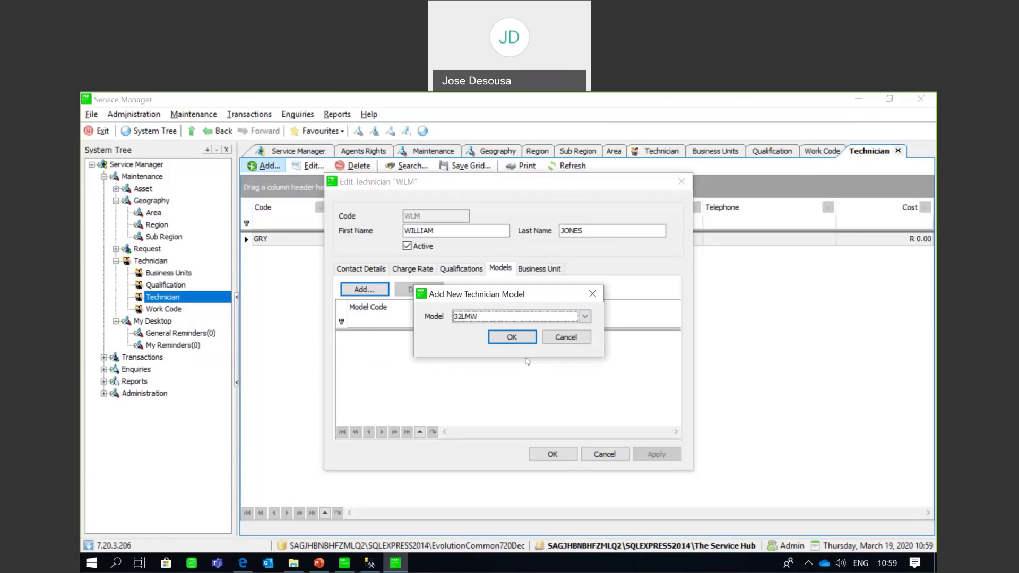
{"action": "left_click", "coordinate": [512, 337]}
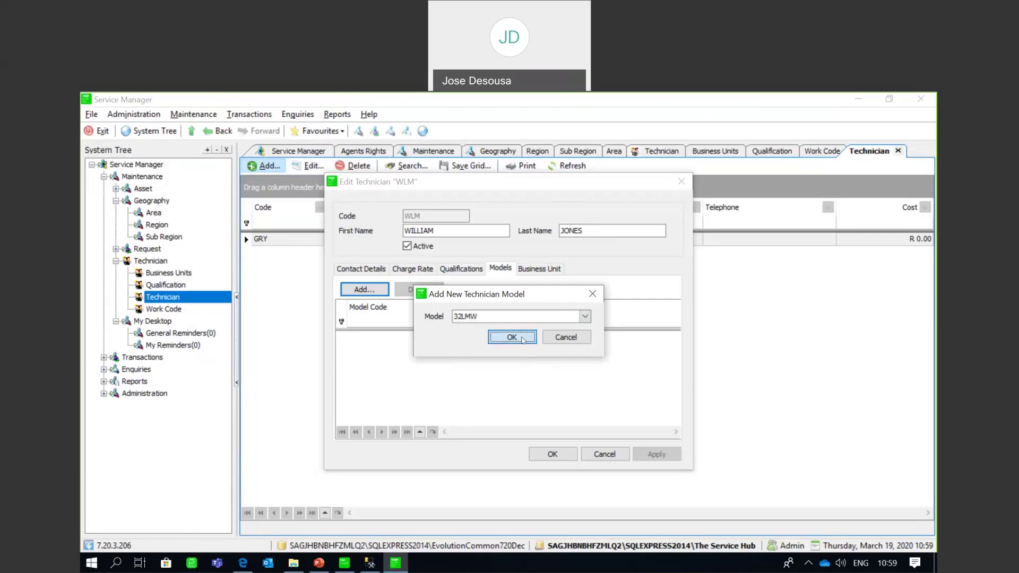
{"action": "left_click", "coordinate": [552, 271]}
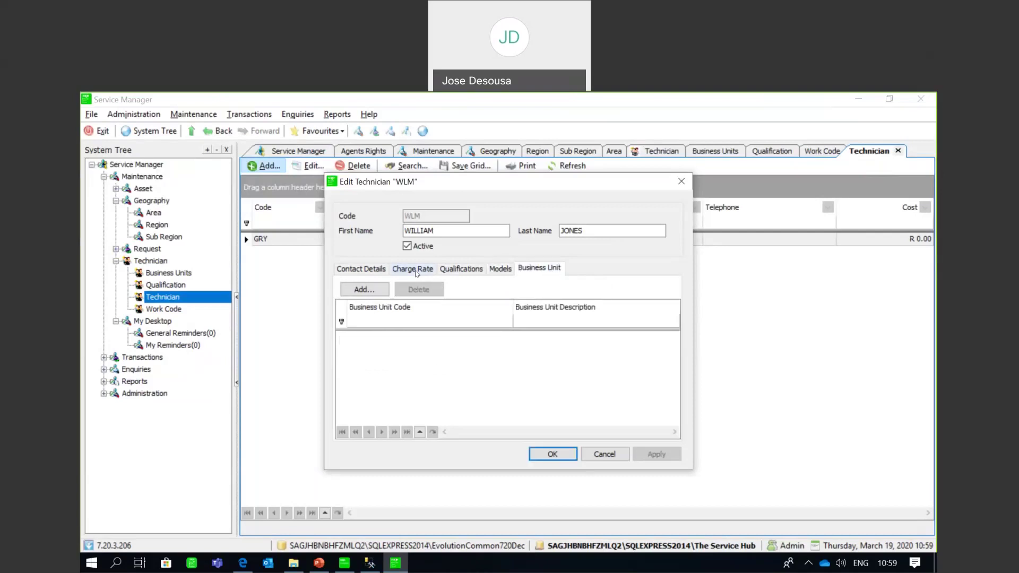
- Give technician WLM business units ASM, QC and RPR and save the technician record
{"action": "left_click", "coordinate": [363, 289]}
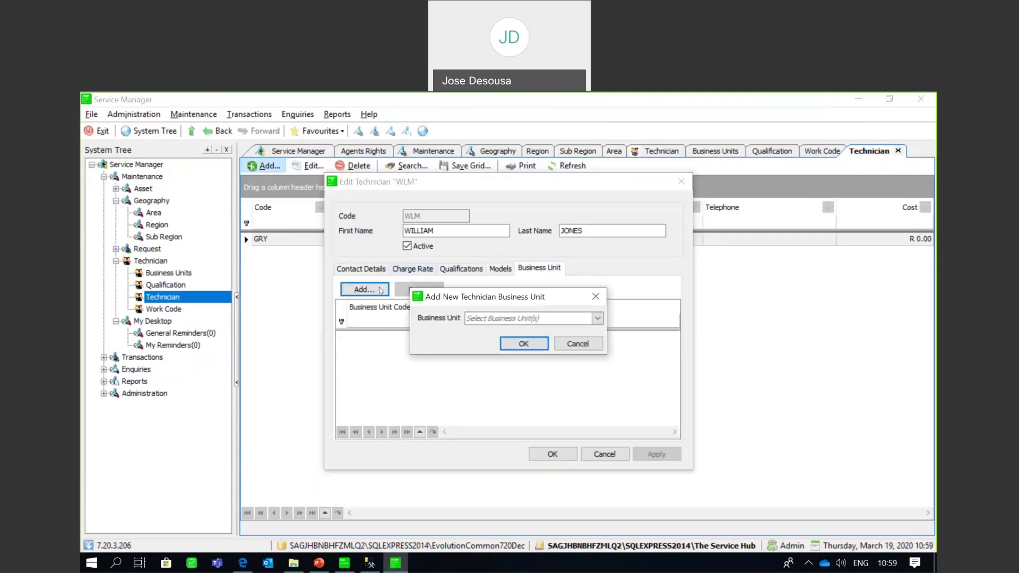
{"action": "left_click", "coordinate": [596, 318]}
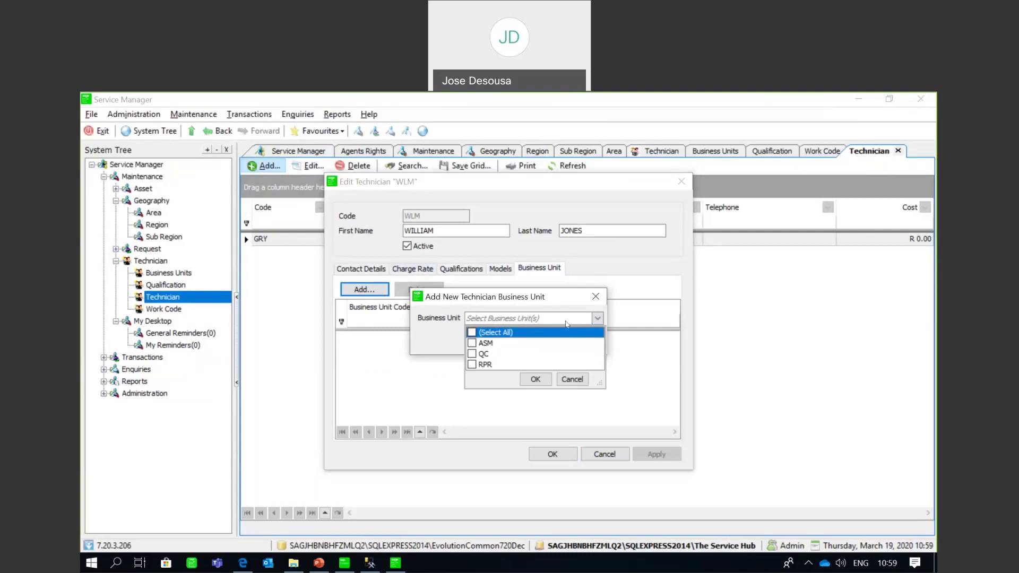
{"action": "left_click", "coordinate": [472, 334]}
{"action": "left_click", "coordinate": [534, 380]}
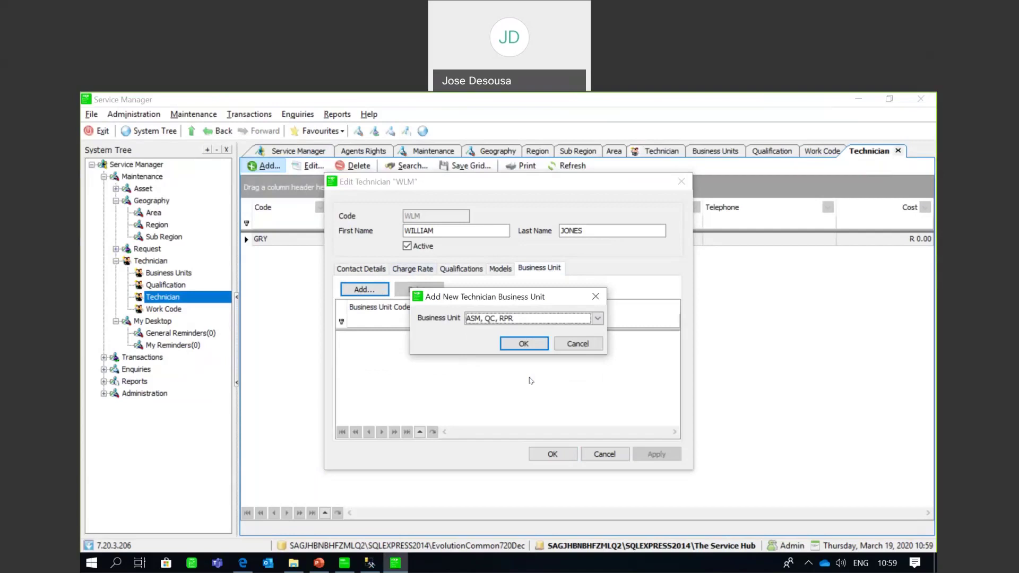
{"action": "left_click", "coordinate": [537, 342]}
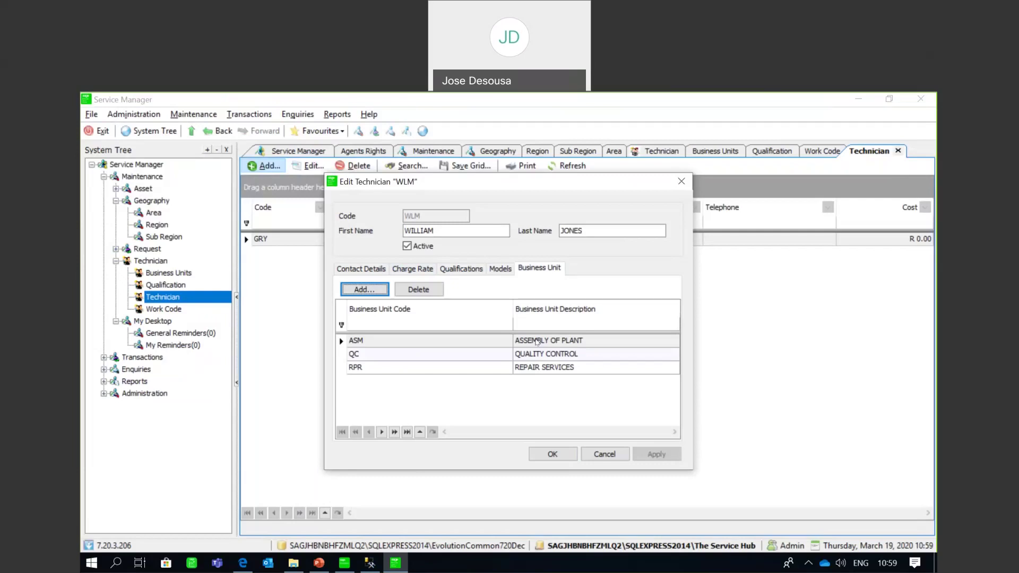
{"action": "left_click", "coordinate": [546, 455]}
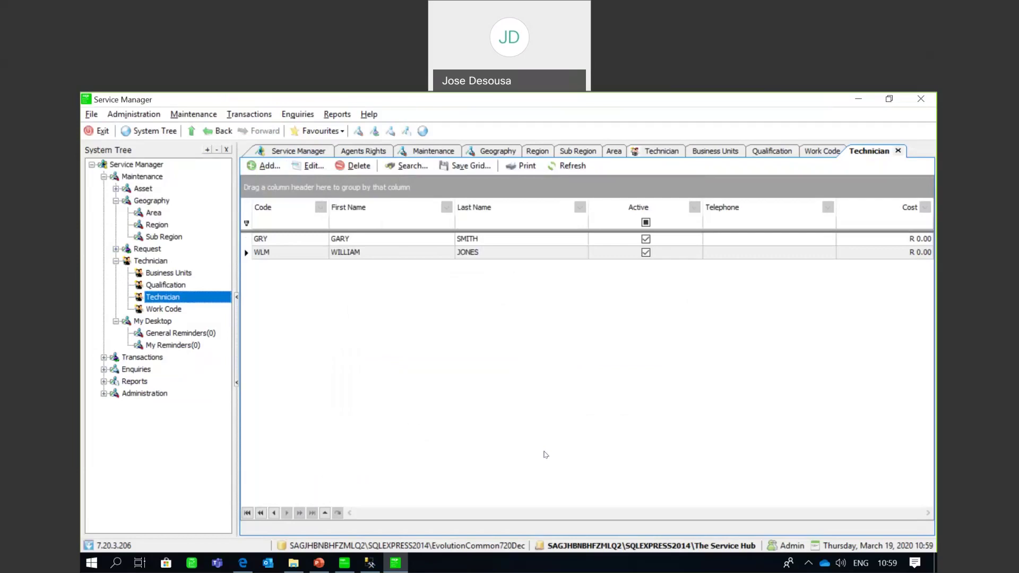
- Under Request > Activity, create activity code QC with description 'QUALTY CONTROL'
{"action": "left_click", "coordinate": [116, 249]}
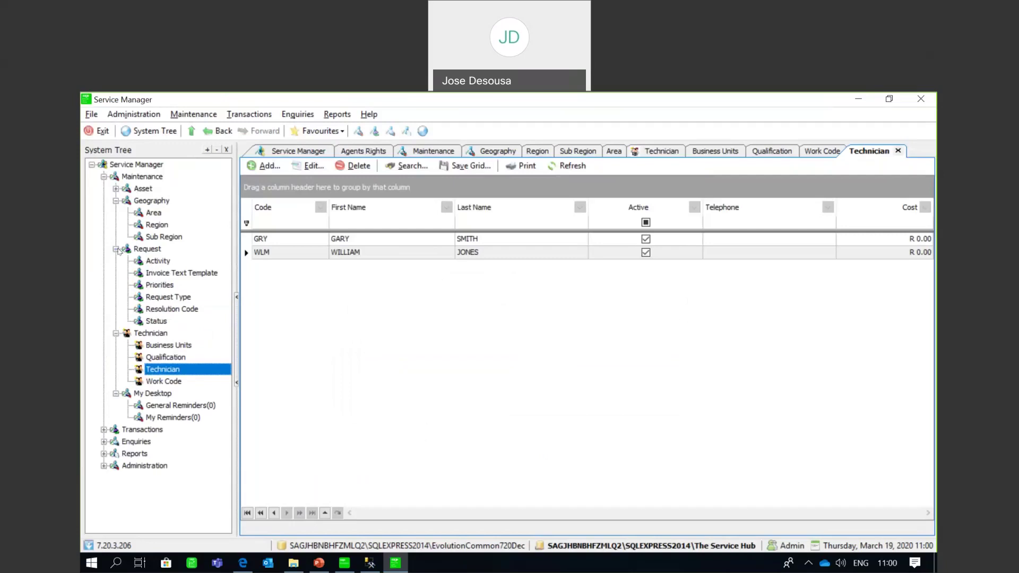
{"action": "left_click", "coordinate": [144, 249]}
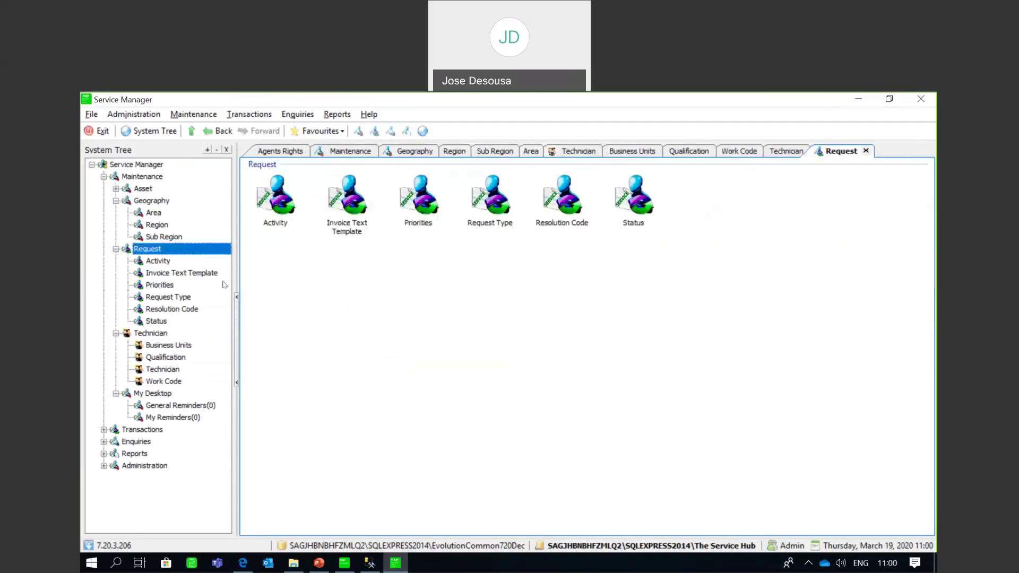
{"action": "left_click", "coordinate": [166, 262]}
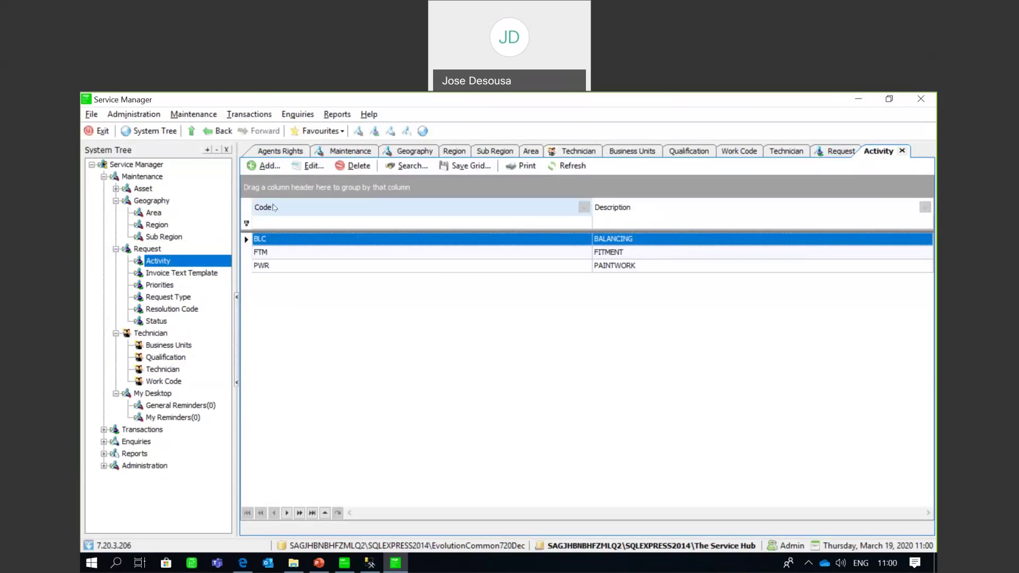
{"action": "left_click", "coordinate": [264, 166]}
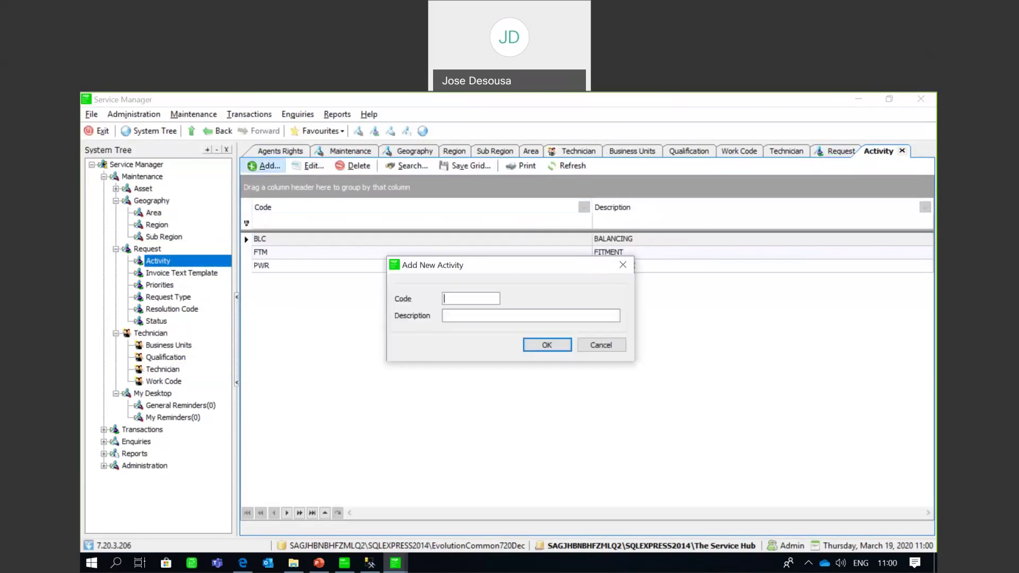
{"action": "type", "text": "QC"}
{"action": "key", "text": "Tab"}
{"action": "type", "text": "QUALTY CONTROL"}
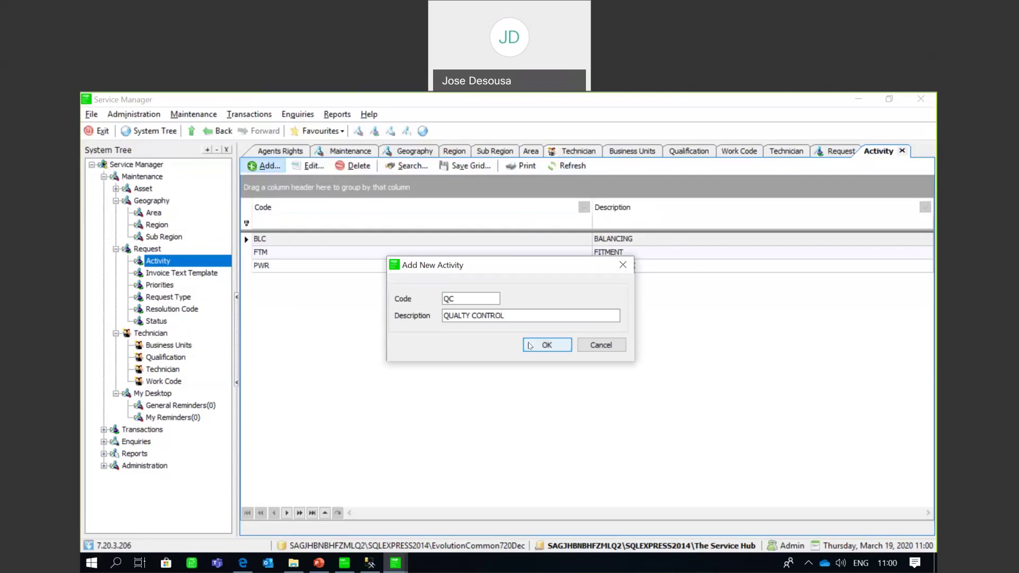
{"action": "left_click", "coordinate": [546, 345]}
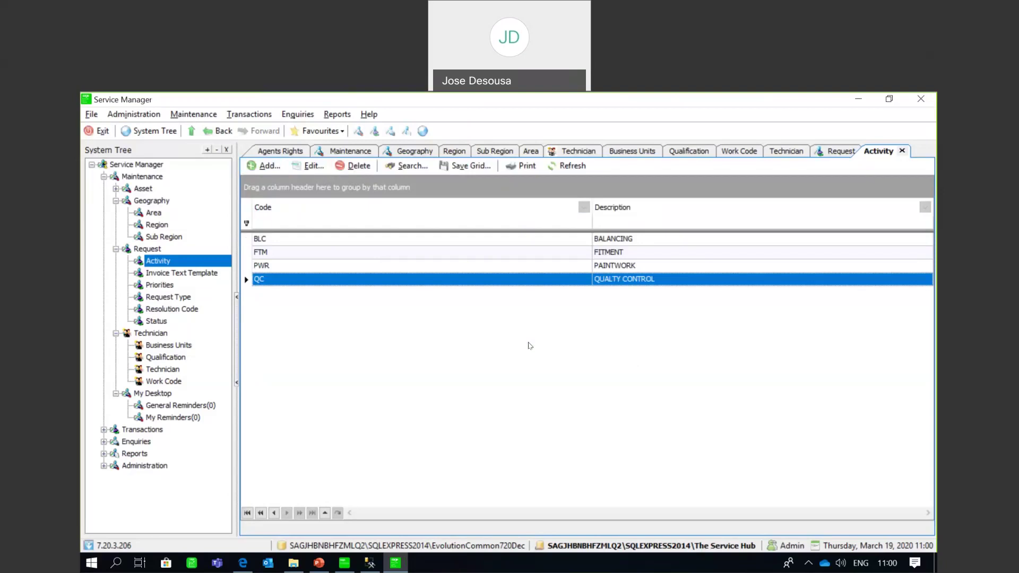
{"action": "left_click", "coordinate": [181, 298]}
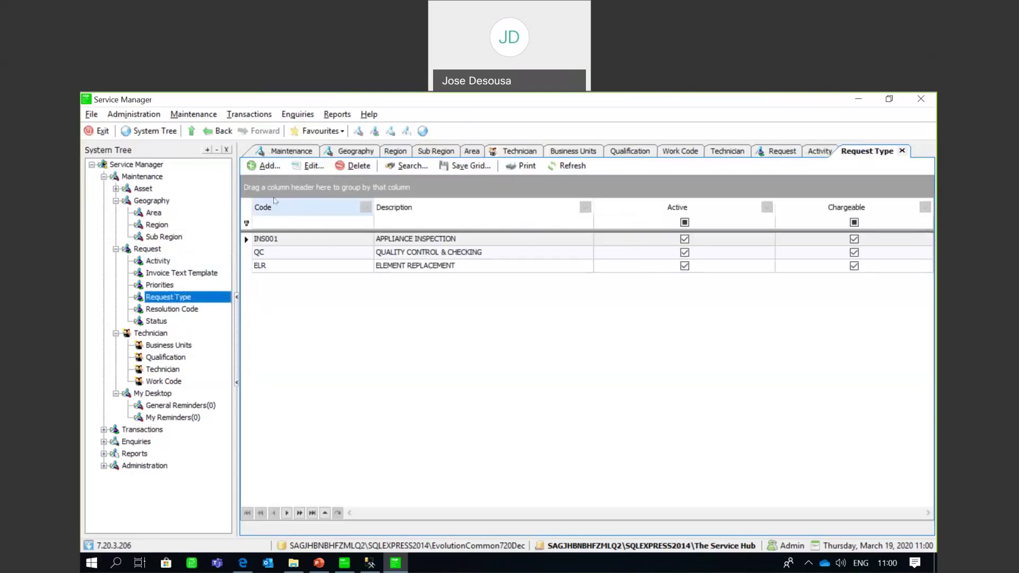
- Select the INS001 APPLIANCE INSPECTION row and open it for editing
{"action": "left_click", "coordinate": [308, 237]}
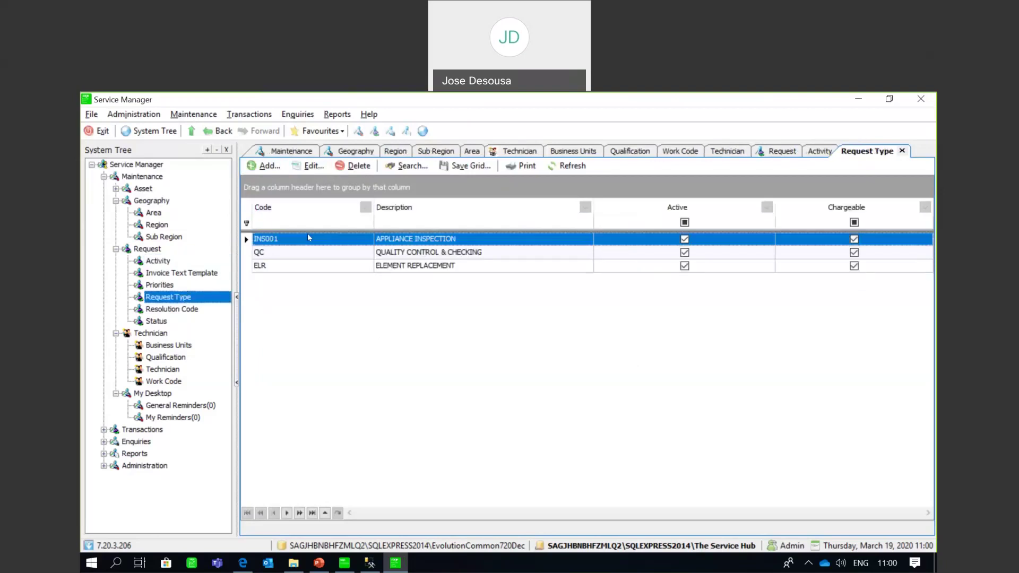
{"action": "left_click", "coordinate": [313, 166]}
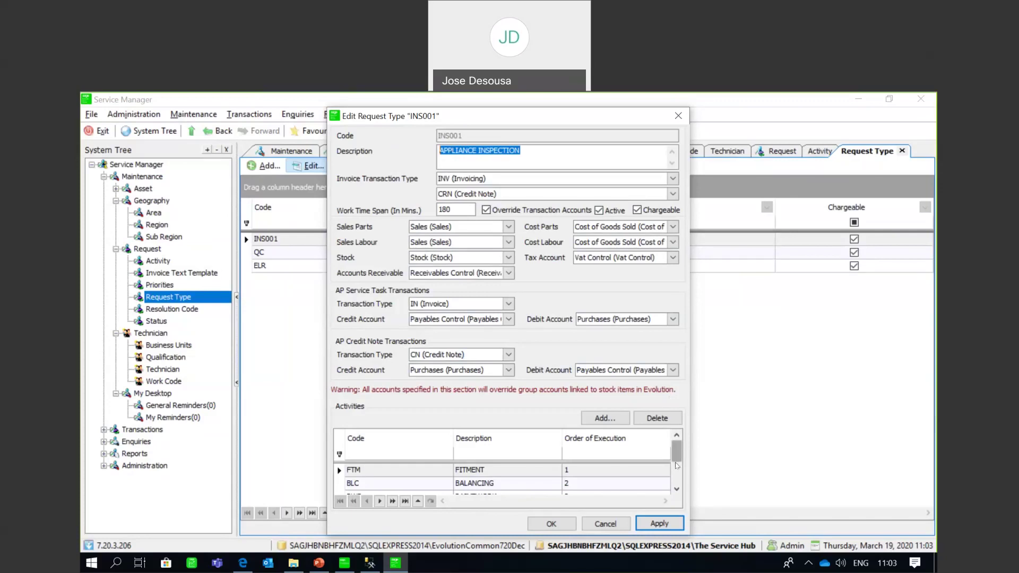
- Add activity QC to request type INS001 with order of execution 4
{"action": "left_click", "coordinate": [677, 488]}
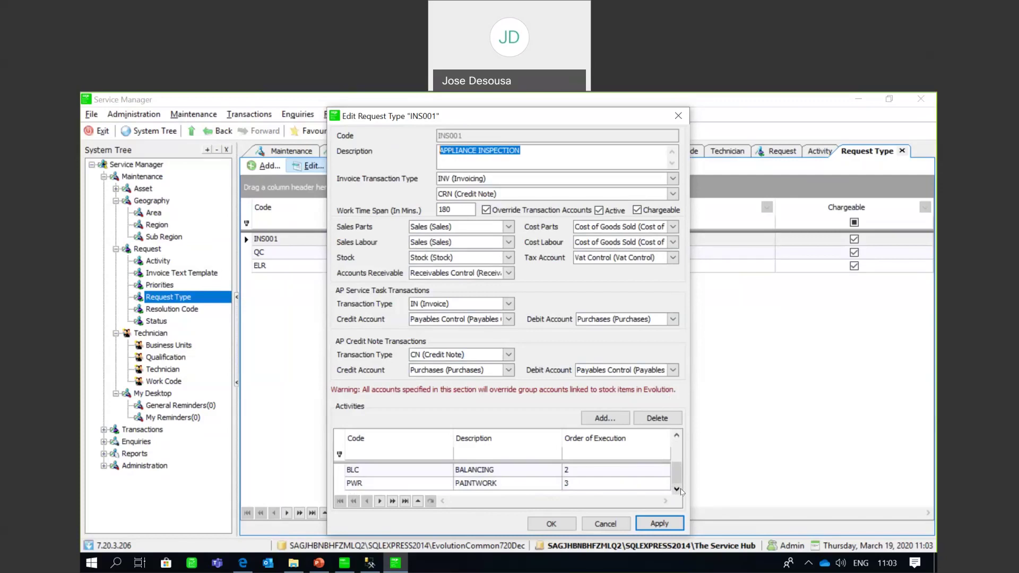
{"action": "left_click", "coordinate": [618, 420]}
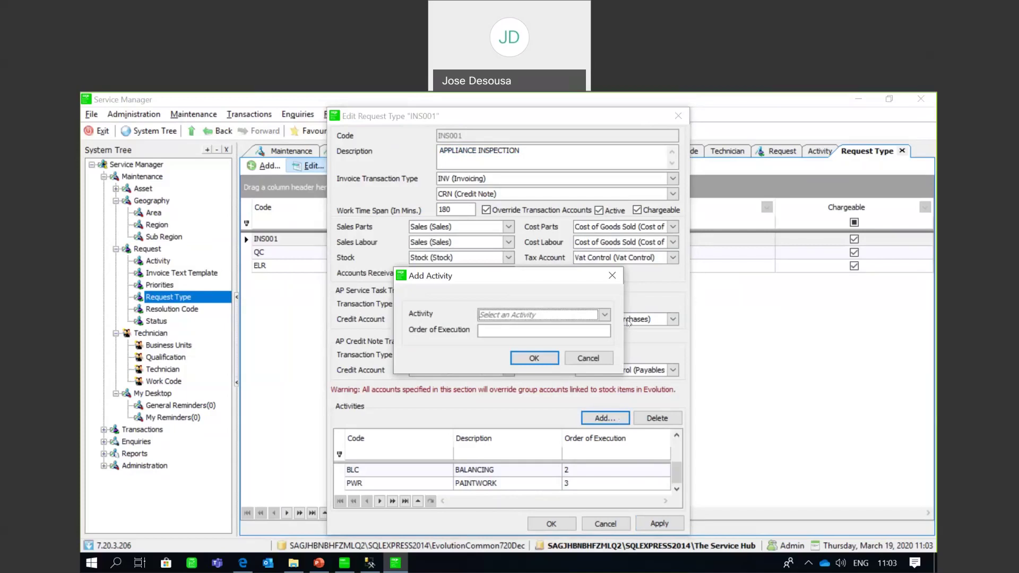
{"action": "left_click", "coordinate": [607, 316]}
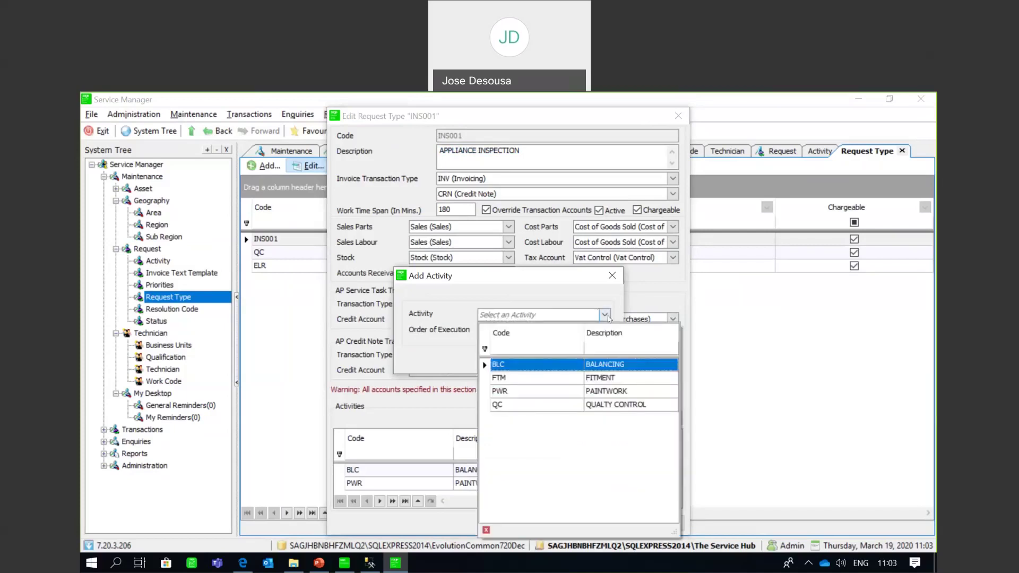
{"action": "left_click", "coordinate": [538, 404]}
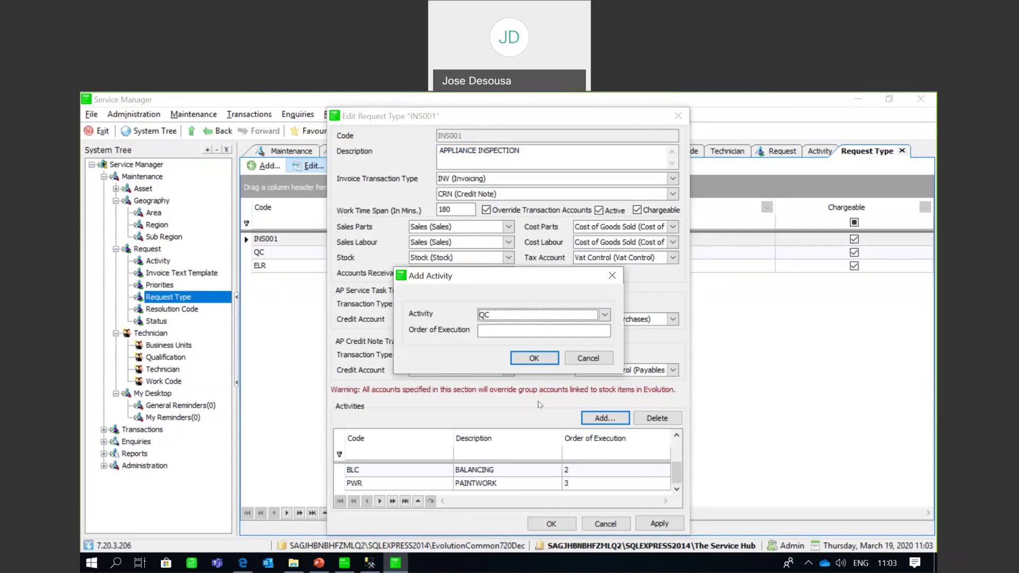
{"action": "left_click", "coordinate": [501, 332]}
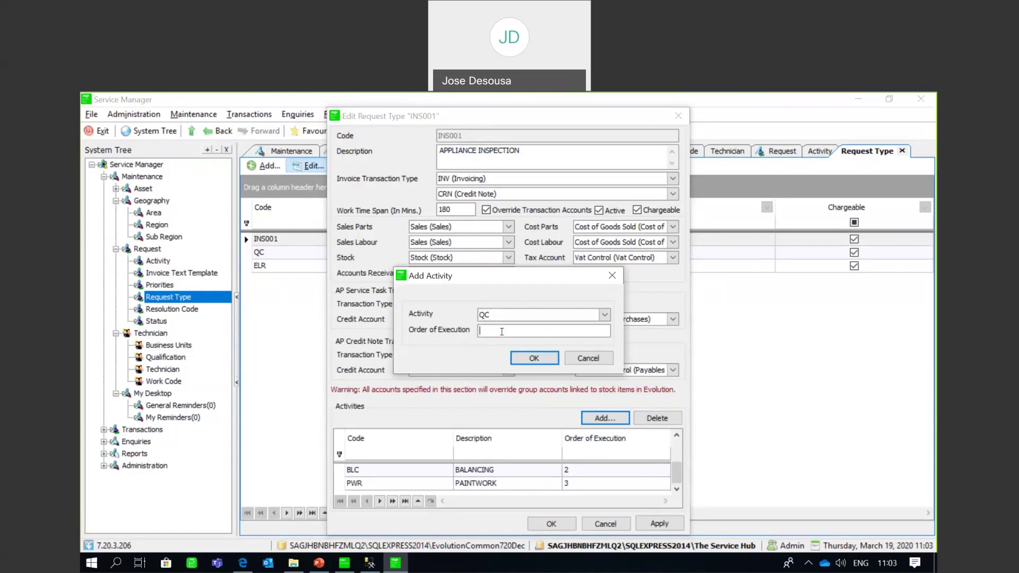
{"action": "type", "text": "4"}
{"action": "left_click", "coordinate": [522, 363]}
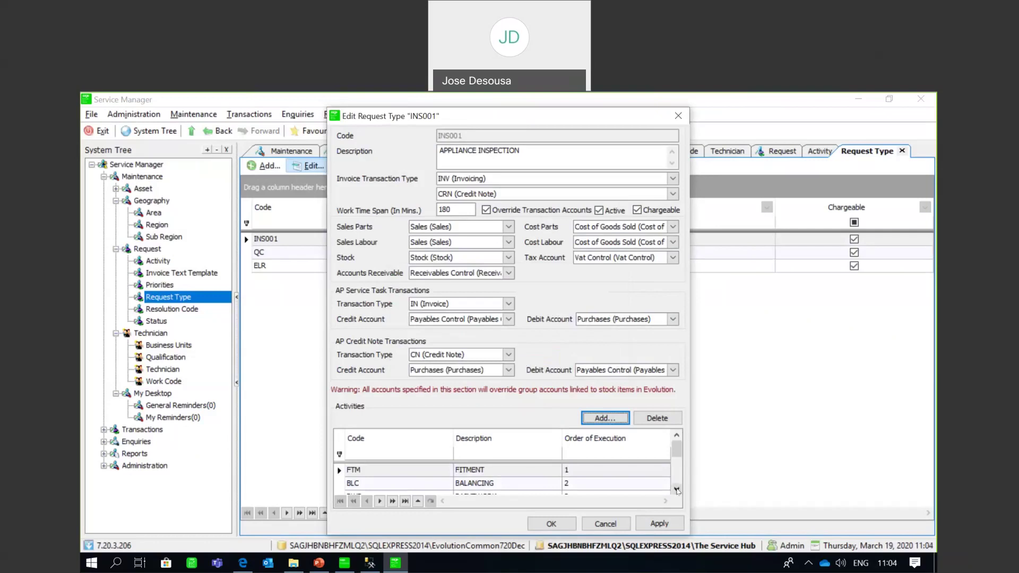
- Check the new QC row, then apply and save the INS001 request type
{"action": "left_click", "coordinate": [677, 491]}
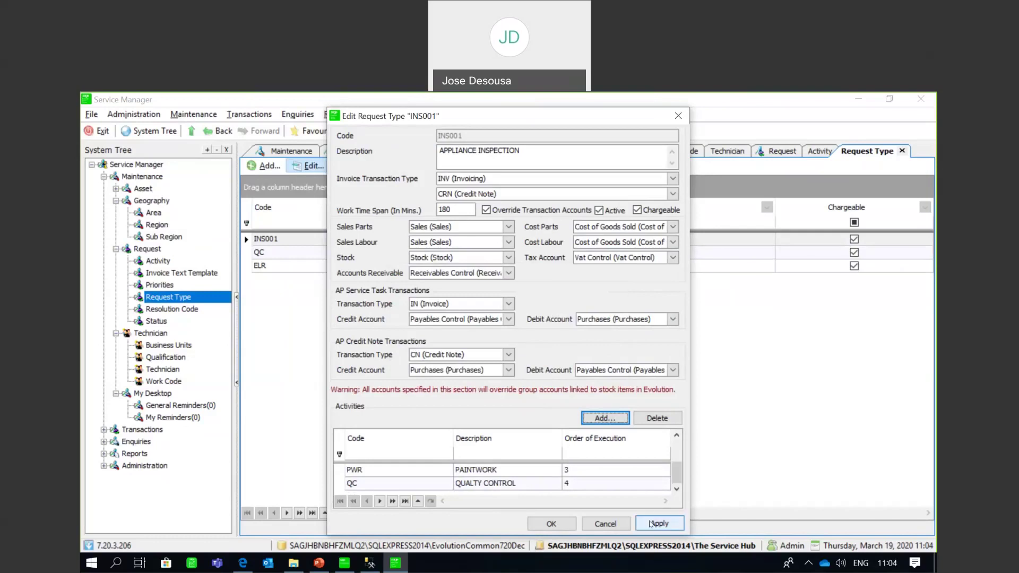
{"action": "left_click", "coordinate": [658, 523]}
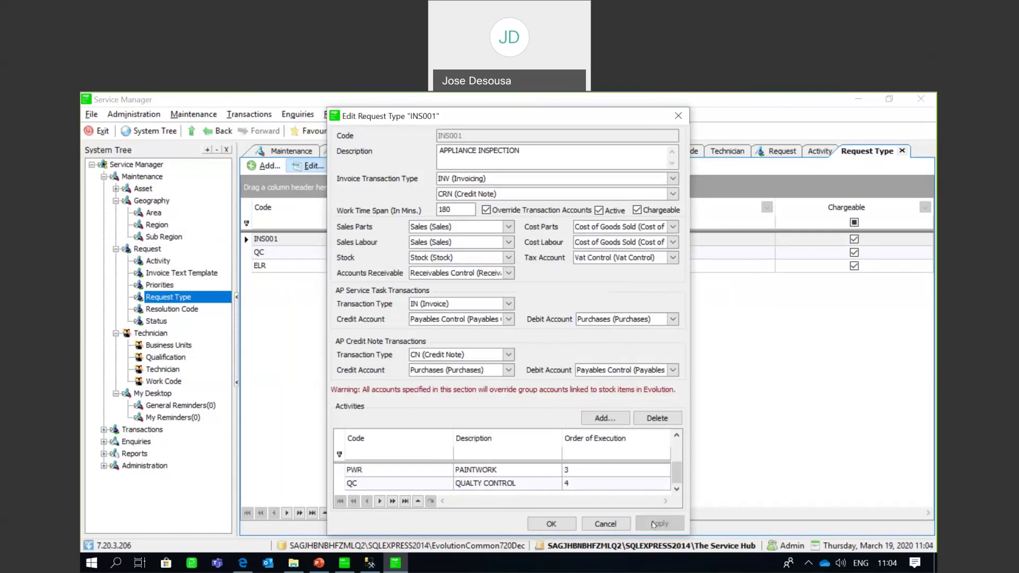
{"action": "left_click", "coordinate": [538, 526]}
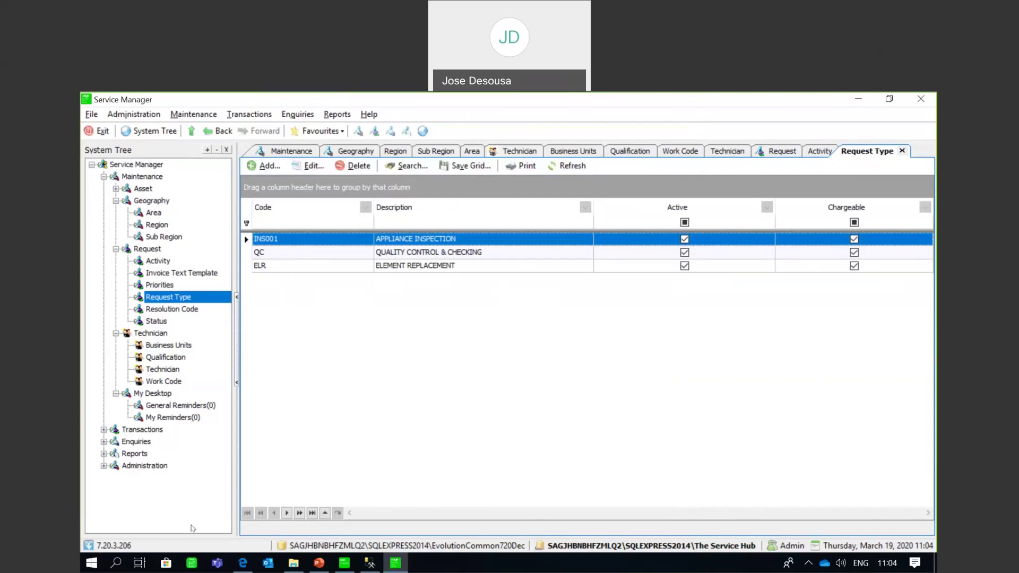
- Show the Help menu's options
{"action": "left_click", "coordinate": [373, 122]}
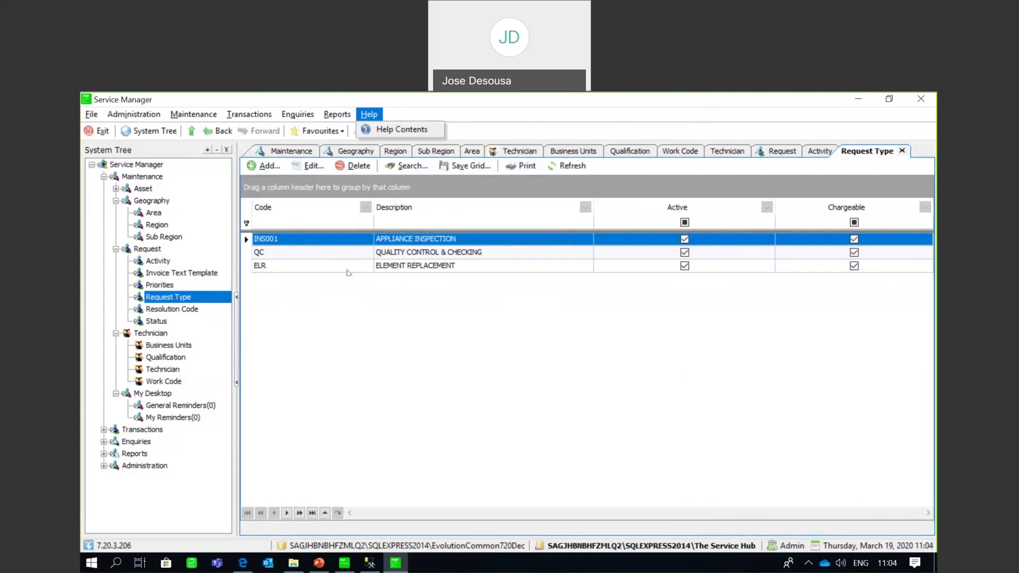
- Dismiss the Help menu, returning to the request type list
{"action": "left_click", "coordinate": [358, 308]}
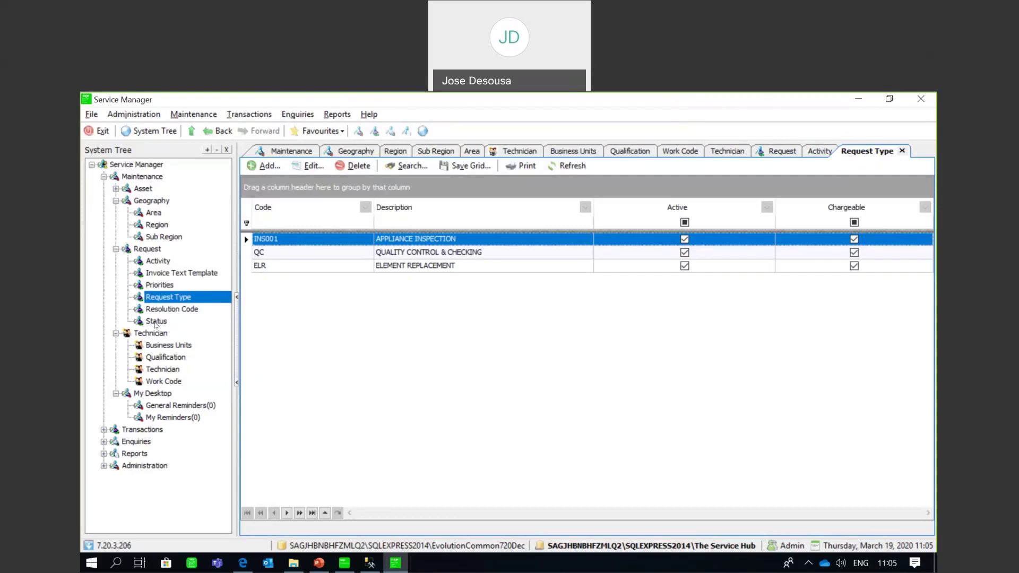
- Open the request Status list under Maintenance > Request
{"action": "left_click", "coordinate": [156, 321]}
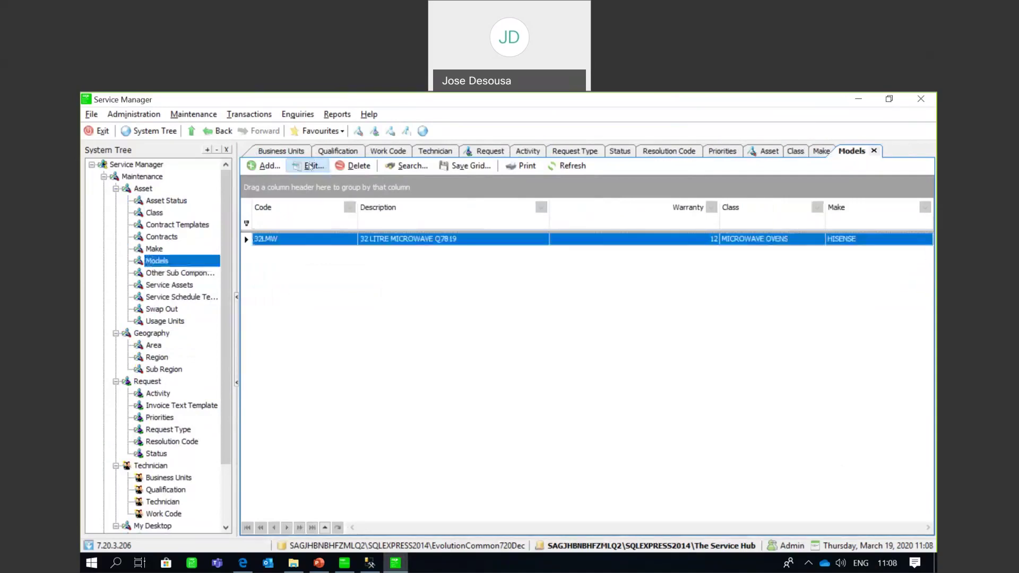
- Open model 32LMW in the Edit Model dialog
{"action": "double_click", "coordinate": [315, 313]}
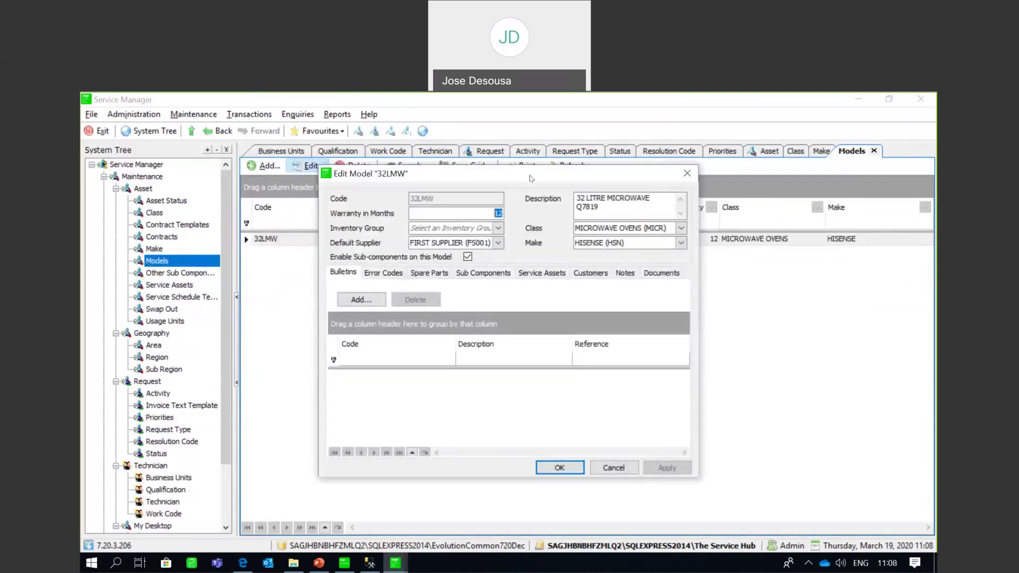
{"action": "left_click_drag", "start_coordinate": [536, 183], "coordinate": [536, 182]}
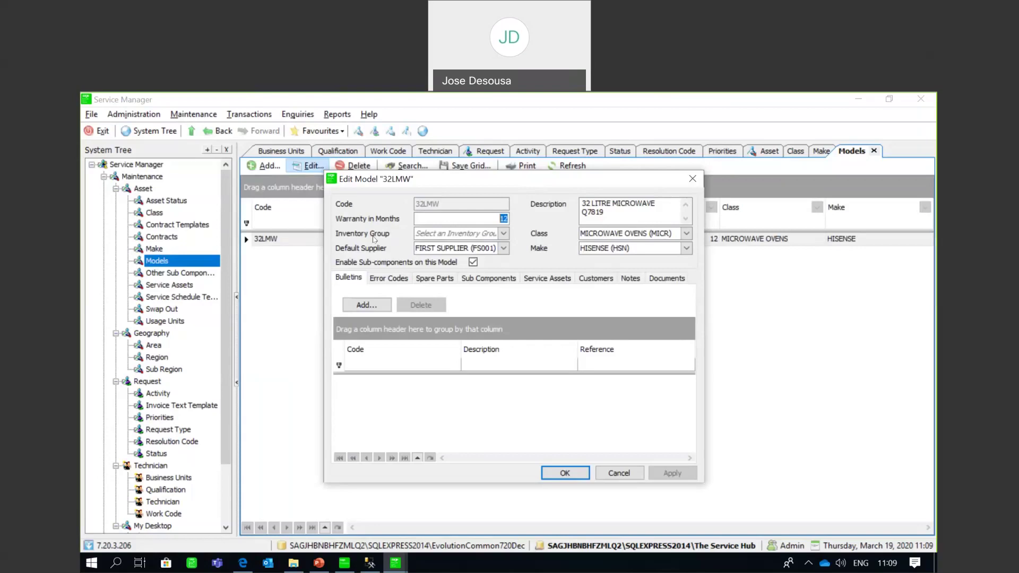
- Try adding a blank error code to 32LMW, cancel it, then show its spare parts
{"action": "left_click", "coordinate": [384, 279]}
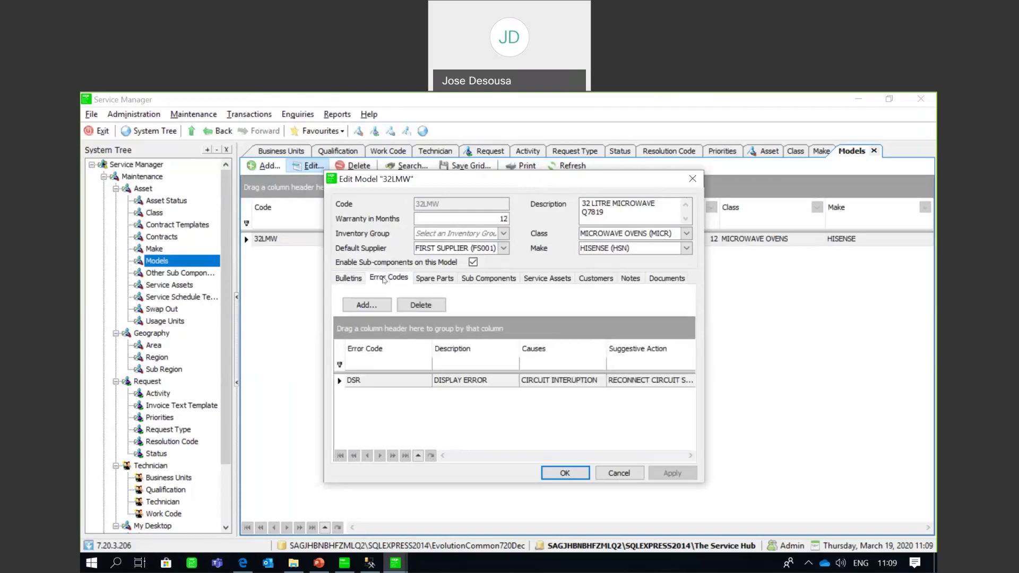
{"action": "left_click", "coordinate": [378, 308]}
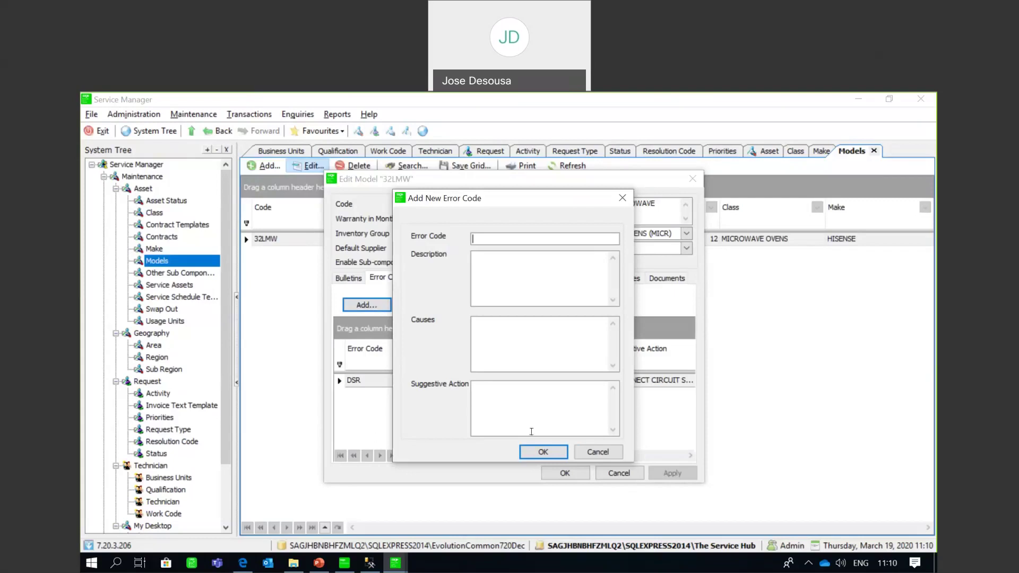
{"action": "left_click", "coordinate": [532, 454]}
{"action": "left_click", "coordinate": [555, 375]}
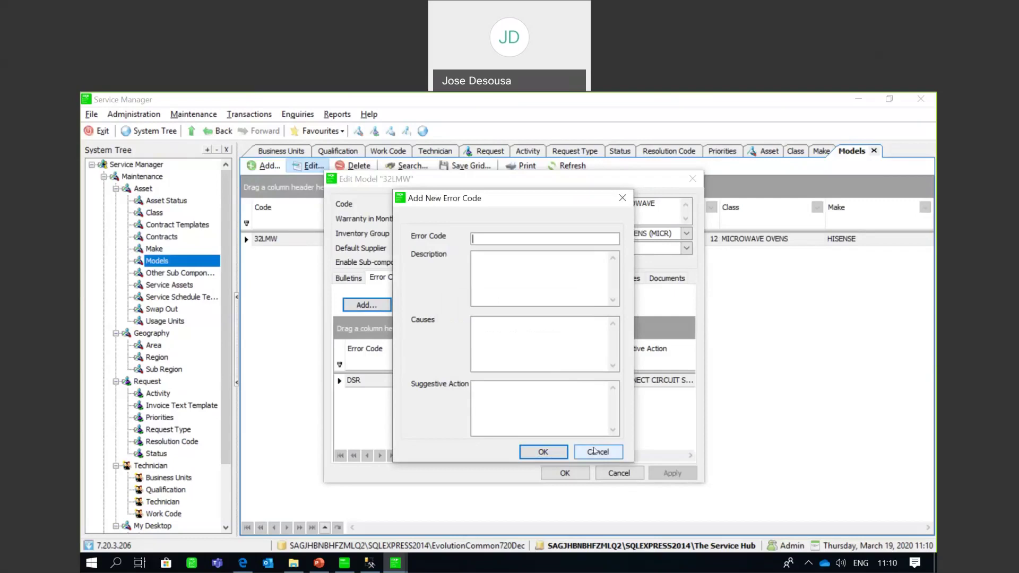
{"action": "left_click", "coordinate": [594, 450]}
{"action": "left_click", "coordinate": [444, 283]}
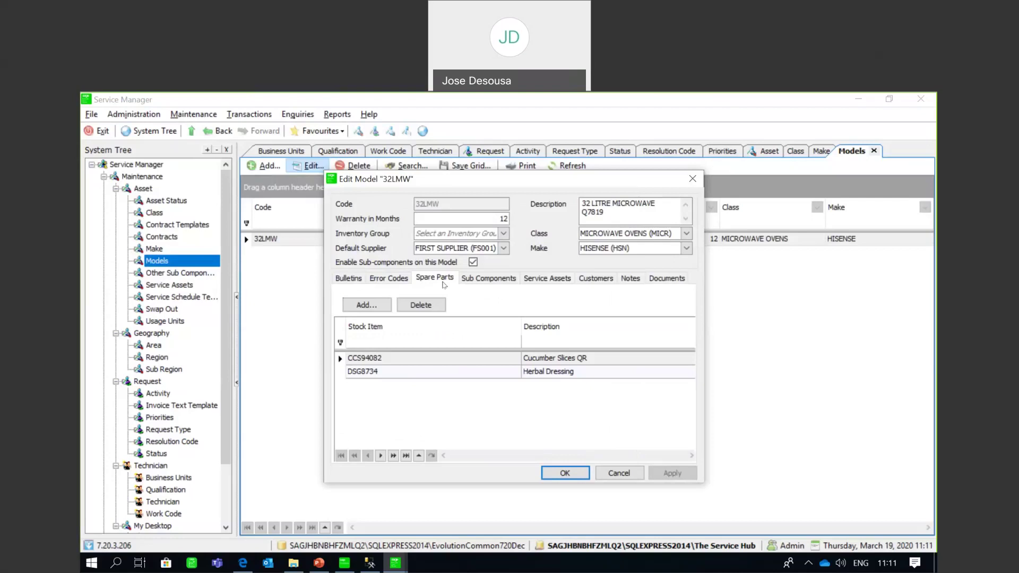
- Toggle 32LMW's sub-components off and back on, then show its service assets SA00001 and SA00002
{"action": "left_click", "coordinate": [407, 285]}
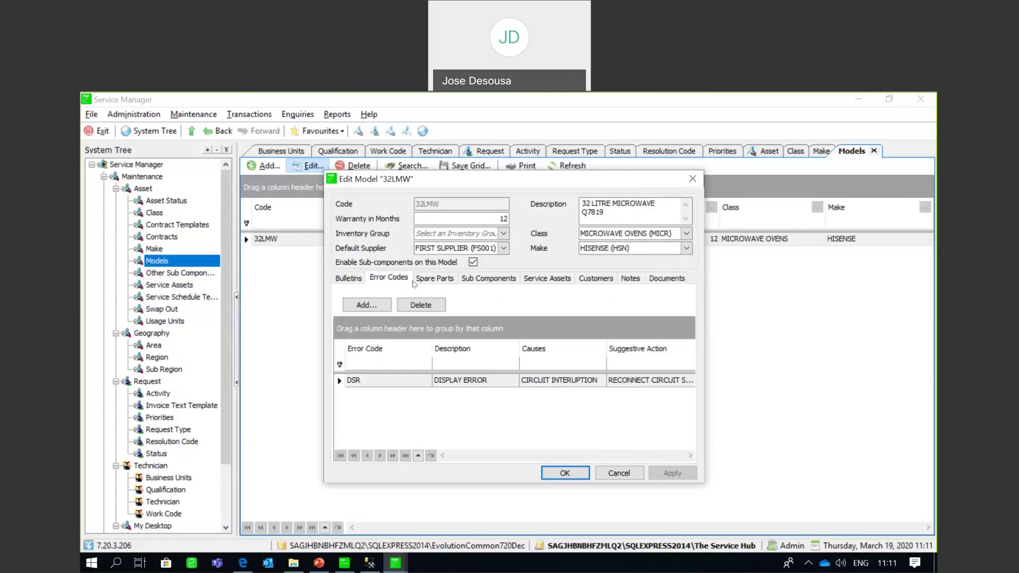
{"action": "left_click", "coordinate": [423, 282]}
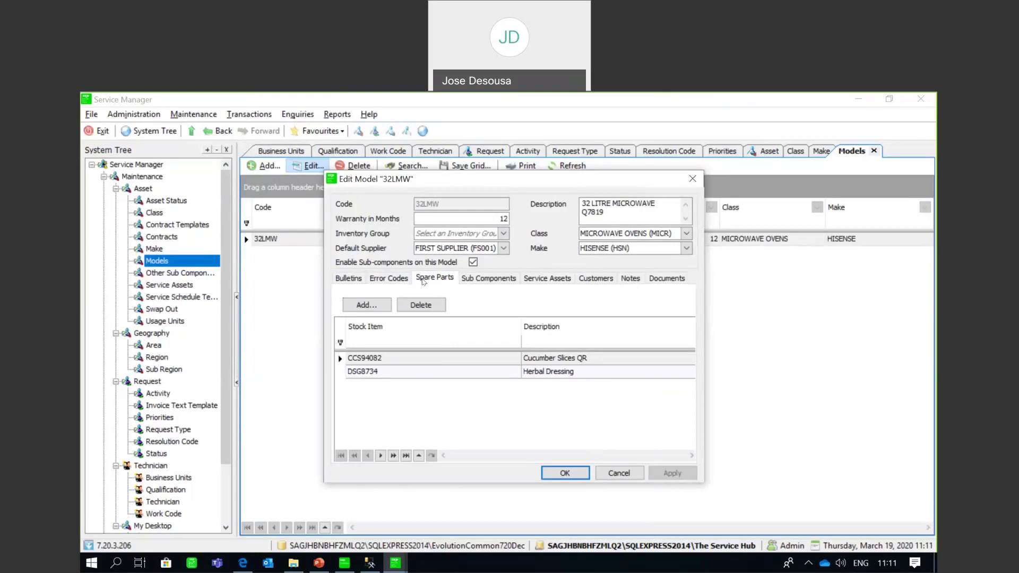
{"action": "left_click", "coordinate": [485, 283]}
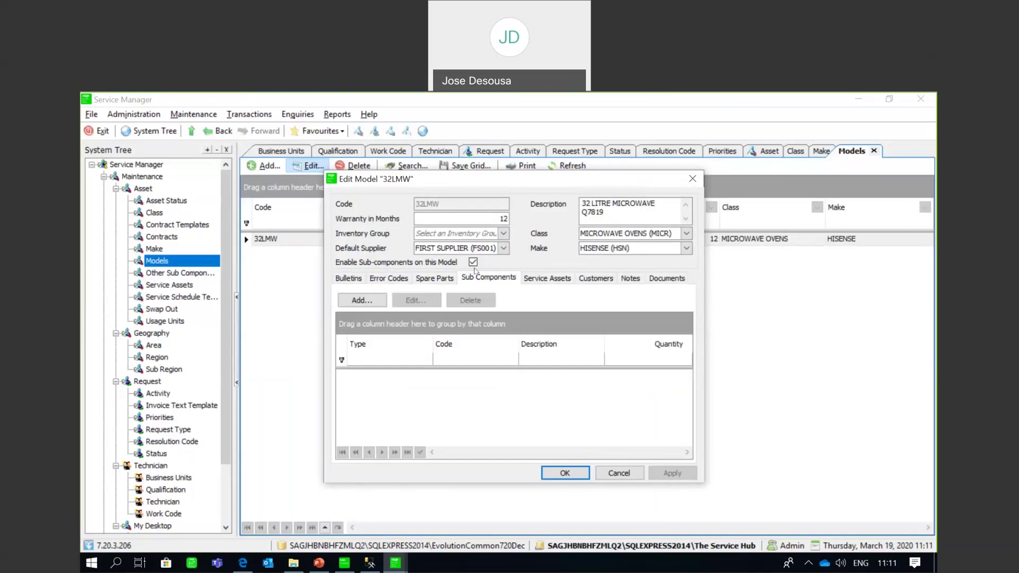
{"action": "left_click", "coordinate": [473, 263]}
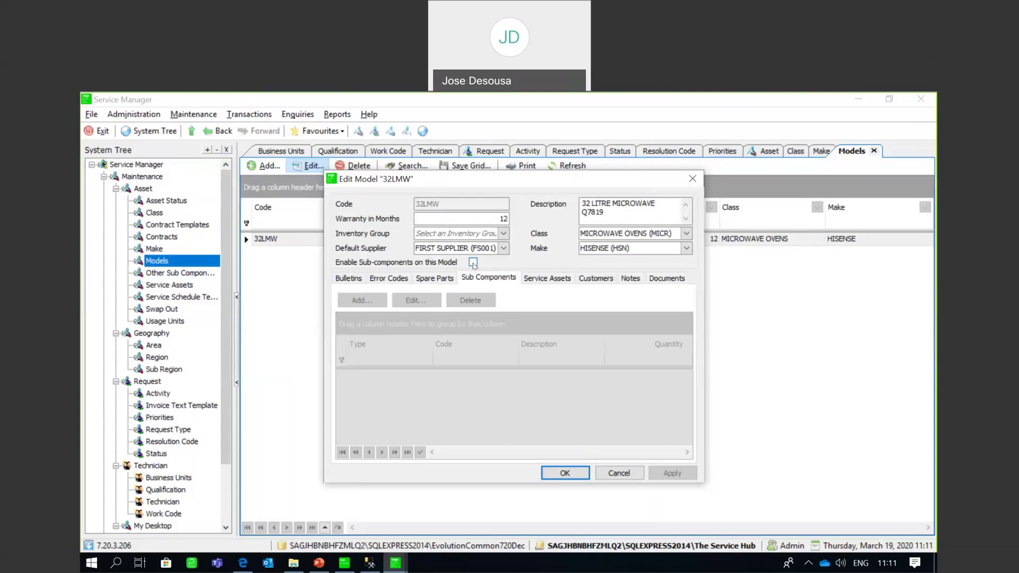
{"action": "left_click", "coordinate": [473, 263]}
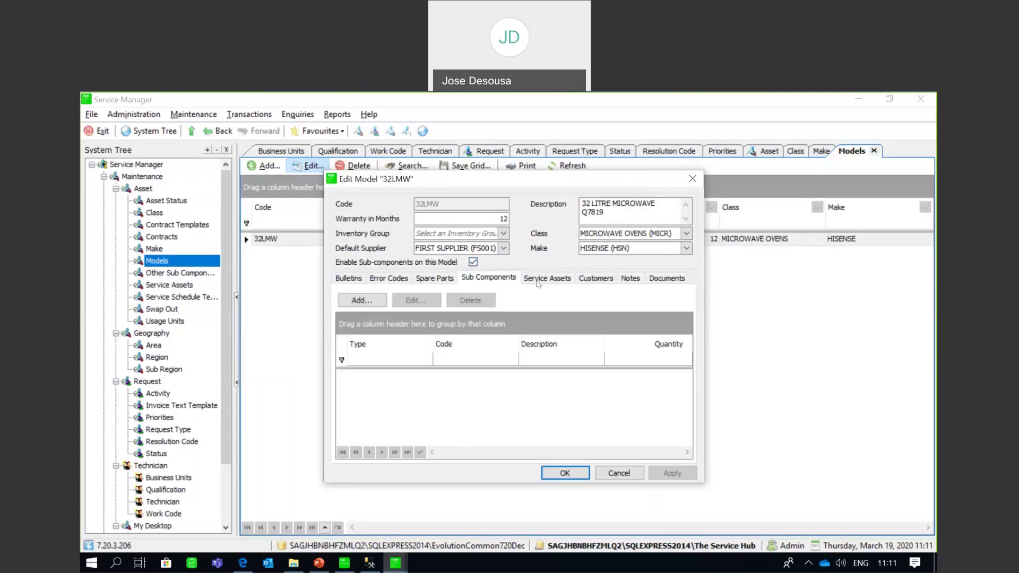
{"action": "left_click", "coordinate": [553, 283]}
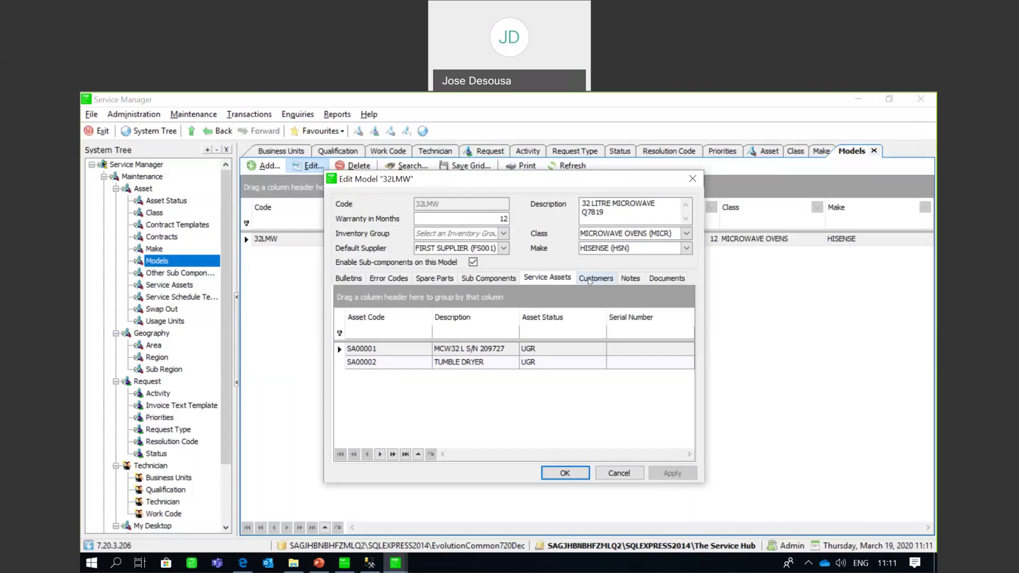
- Check model 32LMW's Documents and Spare Parts tabs, then close its Edit Model dialog with OK
{"action": "left_click", "coordinate": [666, 279]}
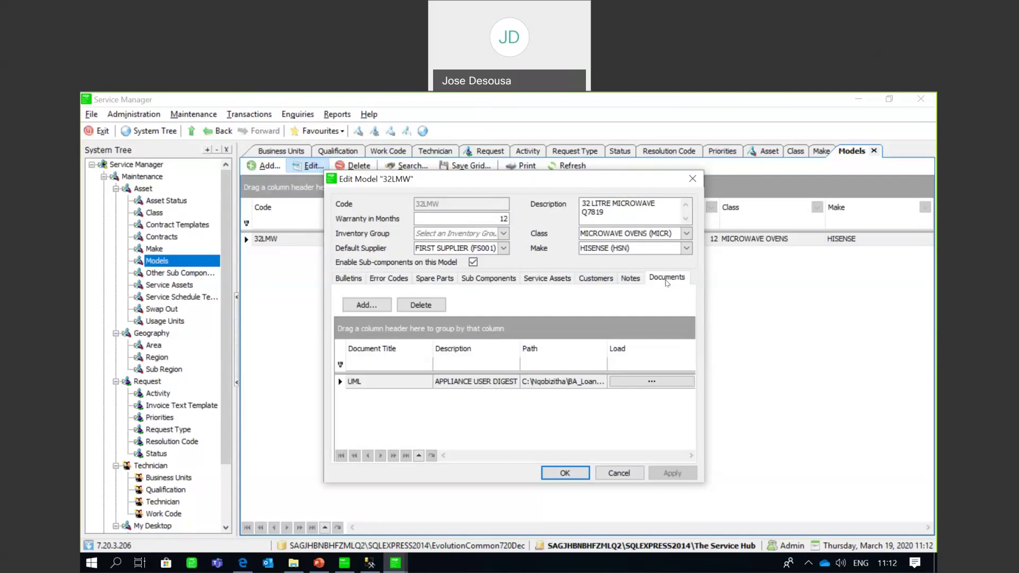
{"action": "left_click", "coordinate": [450, 279]}
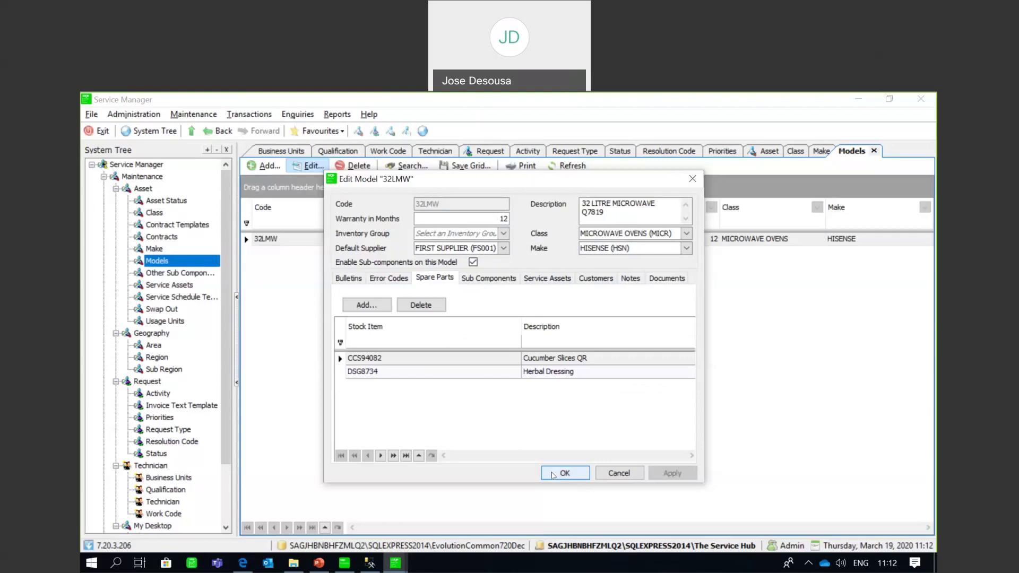
{"action": "left_click", "coordinate": [553, 475]}
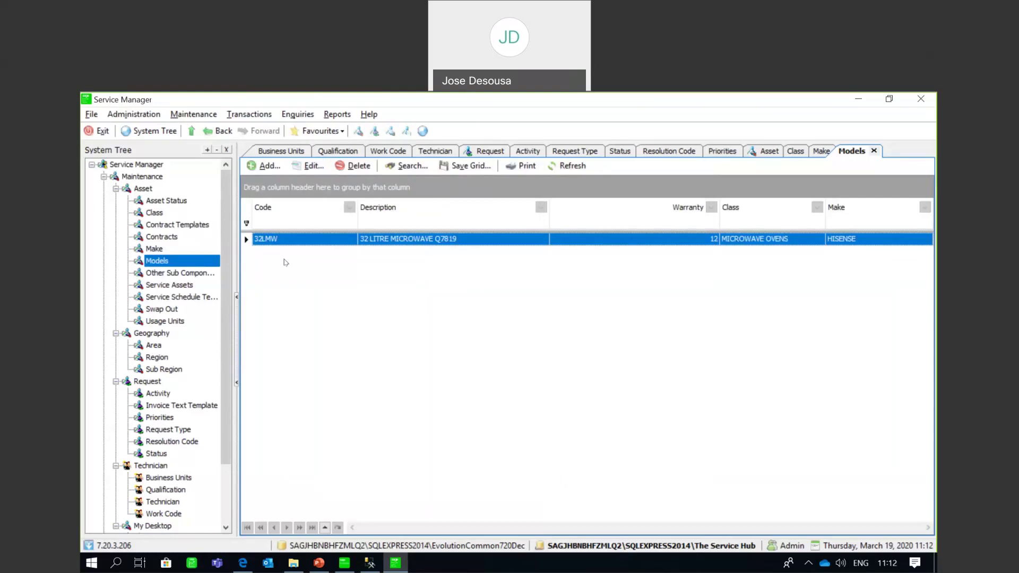
- Go from Asset Status to the Usage Units list showing CPM, LLC and HRS
{"action": "left_click", "coordinate": [185, 201]}
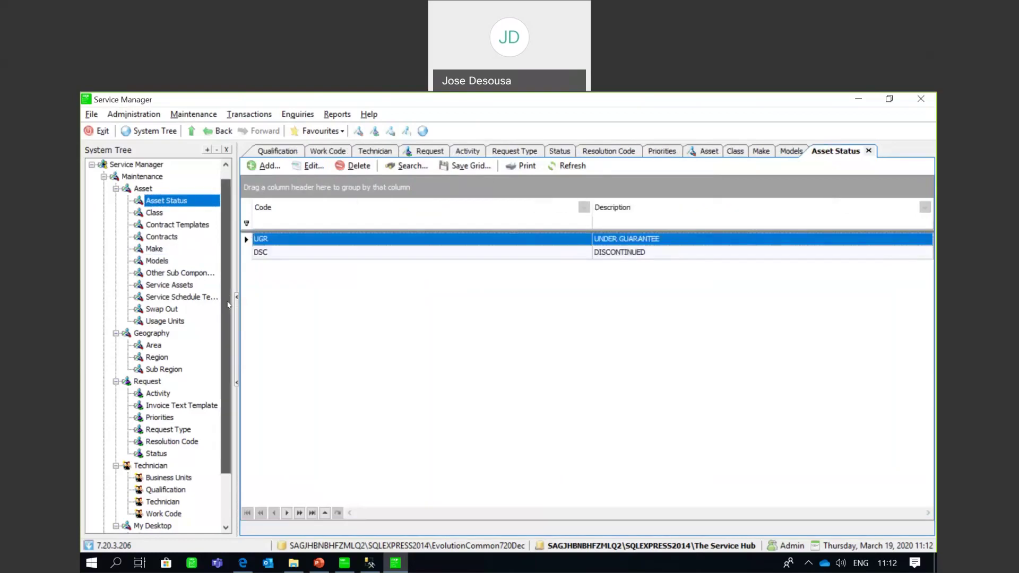
{"action": "scroll", "coordinate": [228, 304], "scroll_direction": "down", "scroll_amount": 1}
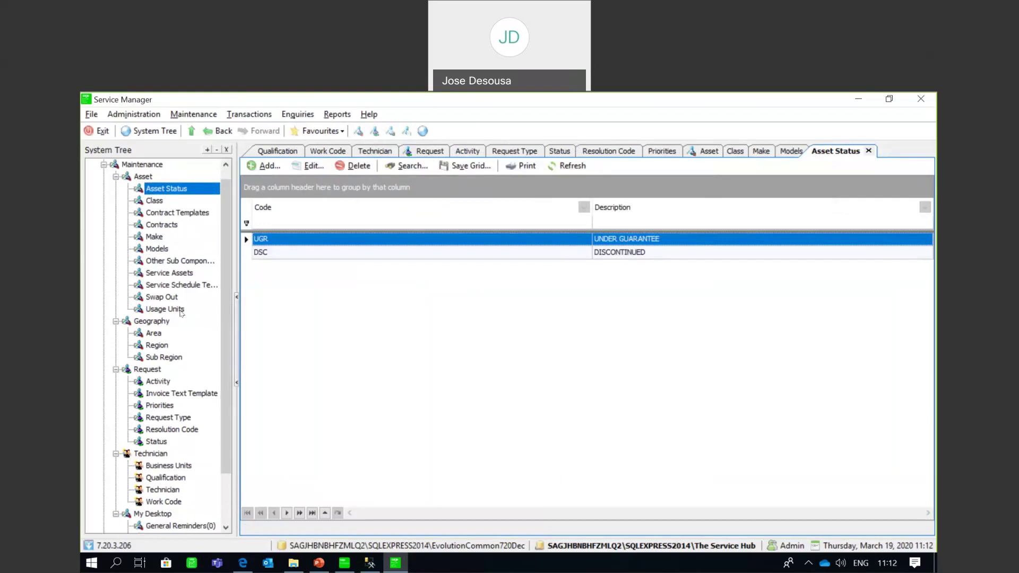
{"action": "left_click", "coordinate": [181, 310]}
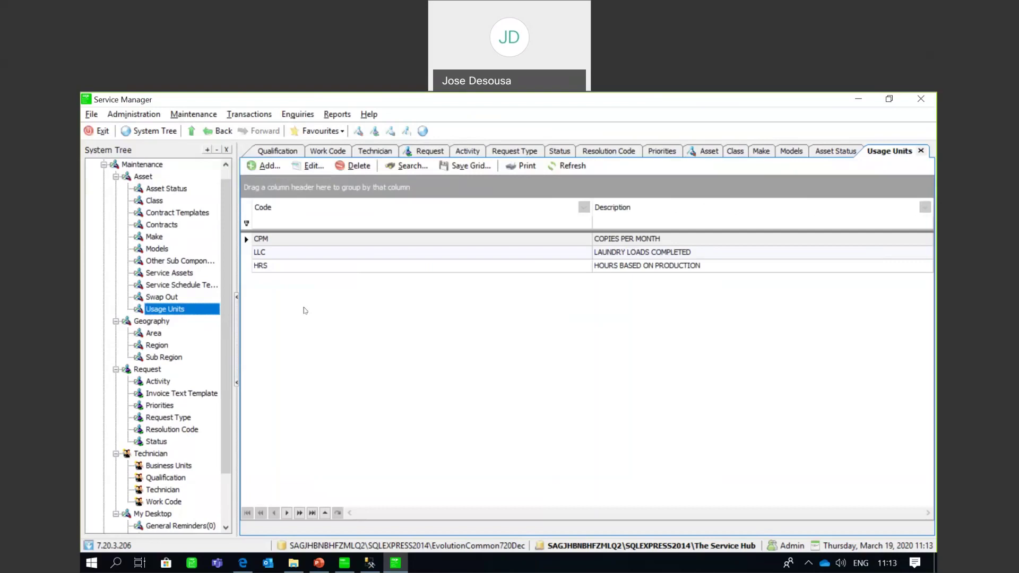
{"action": "left_click", "coordinate": [315, 166]}
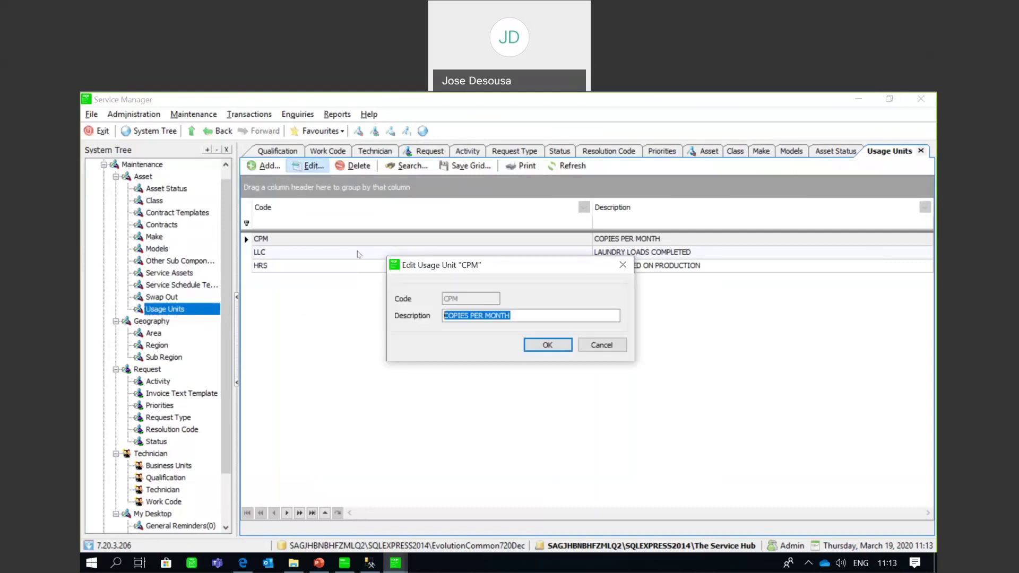
{"action": "left_click", "coordinate": [543, 345]}
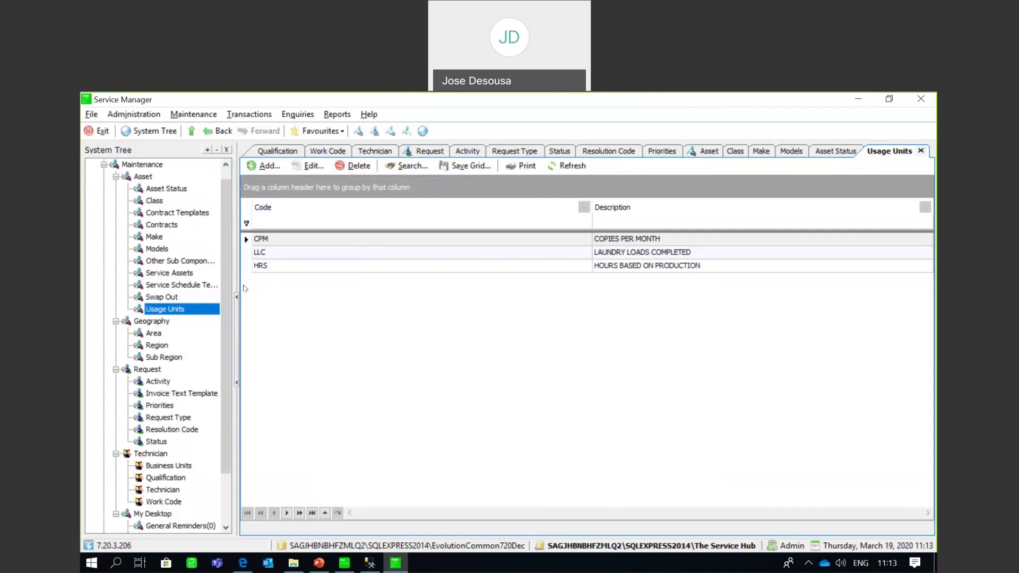
- Open the ELEMENT REPLACEMENT (ELER) template from the Service Schedule Template list for editing
{"action": "left_click", "coordinate": [209, 287]}
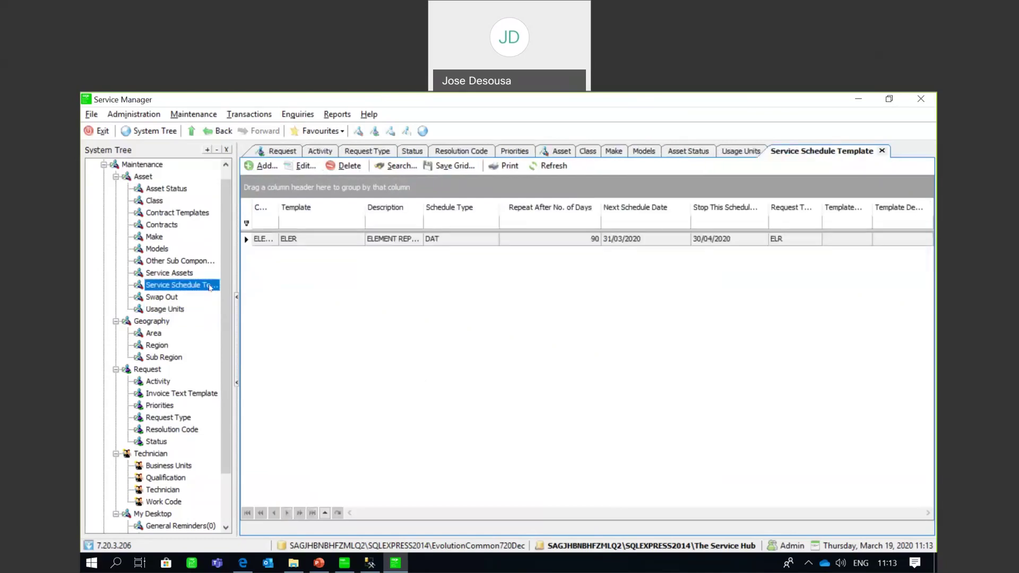
{"action": "left_click", "coordinate": [303, 167]}
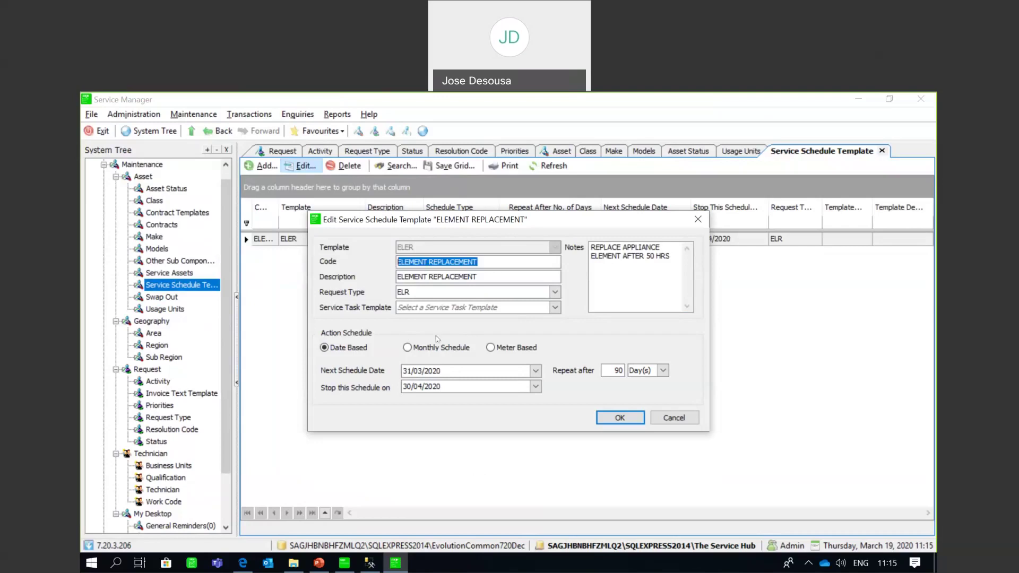
- Preview ELER's Monthly and Meter Based schedule options, then cancel so it stays 90-day date based
{"action": "left_click", "coordinate": [407, 348]}
{"action": "left_click", "coordinate": [408, 348]}
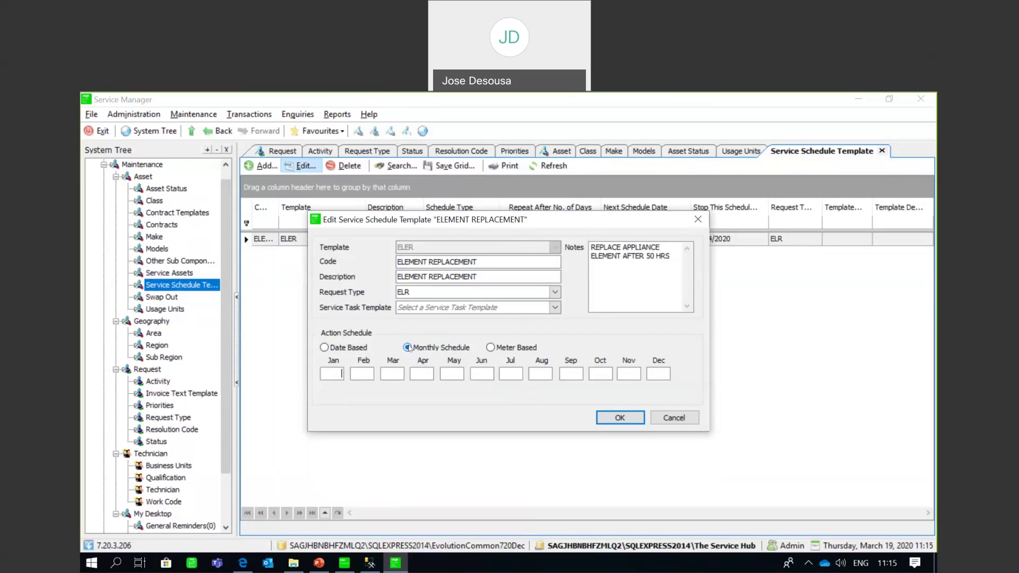
{"action": "left_click", "coordinate": [494, 348]}
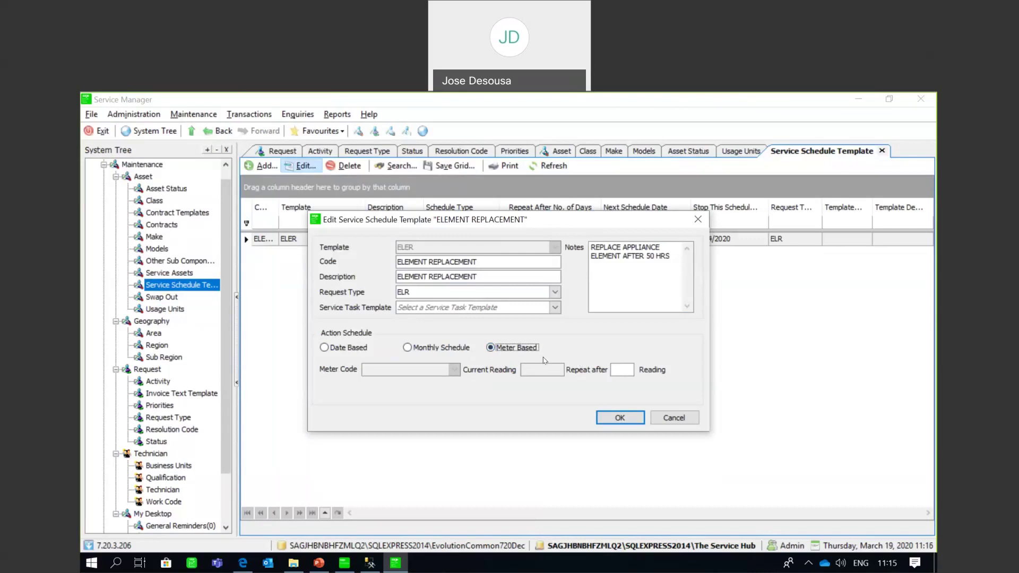
{"action": "left_click", "coordinate": [663, 418]}
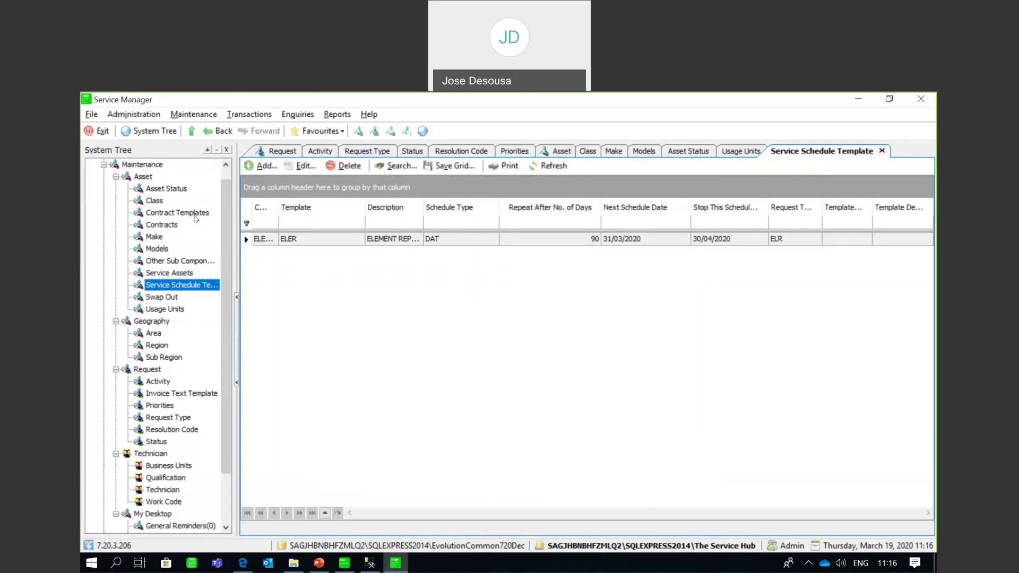
- Look through APPSER's Stock Rates, Billing, Charge Rates, Notes and Documents tabs, then cancel unchanged
{"action": "left_click", "coordinate": [194, 214]}
{"action": "left_click", "coordinate": [309, 166]}
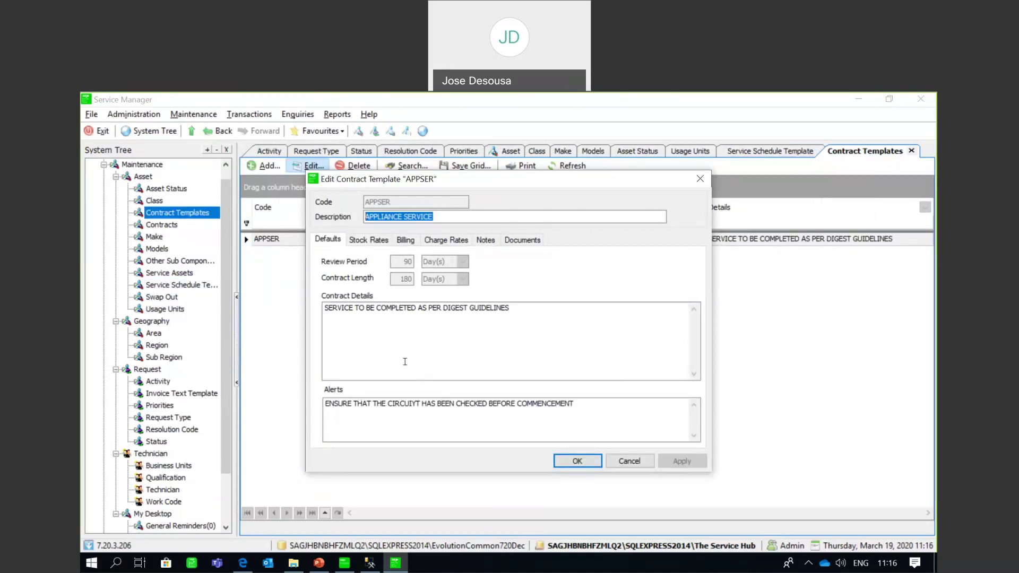
{"action": "left_click", "coordinate": [372, 242]}
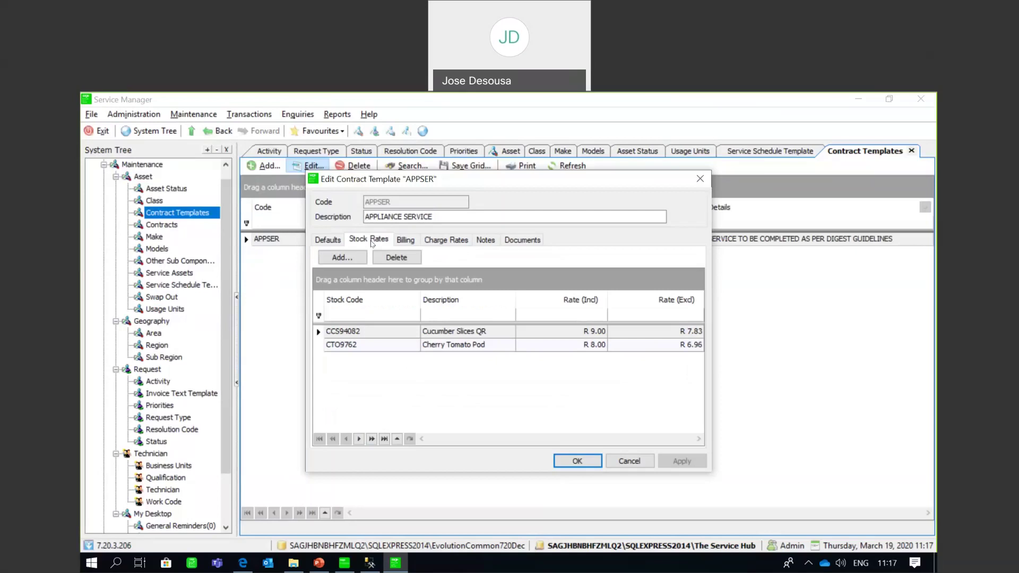
{"action": "left_click", "coordinate": [402, 240]}
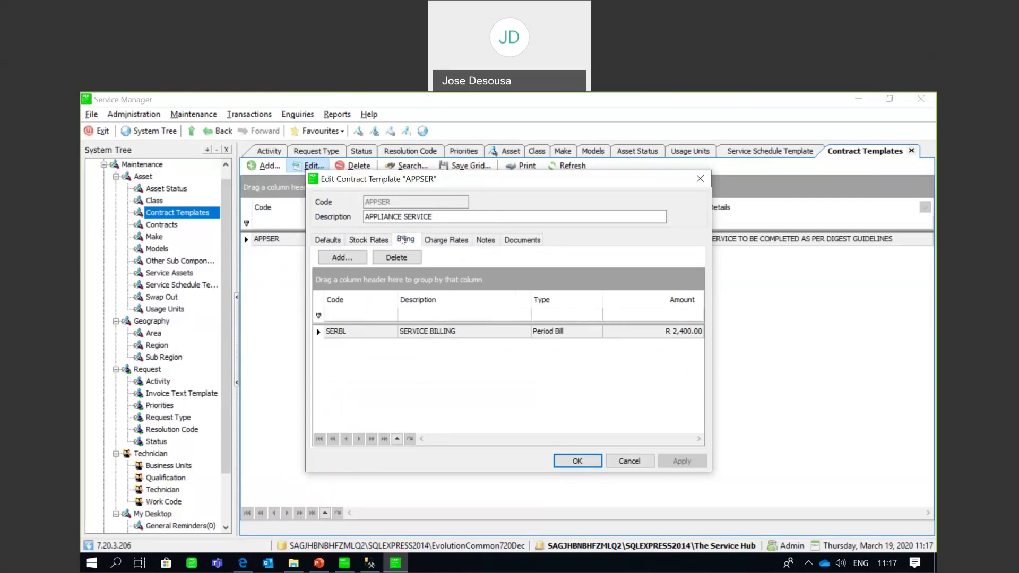
{"action": "left_click", "coordinate": [436, 242]}
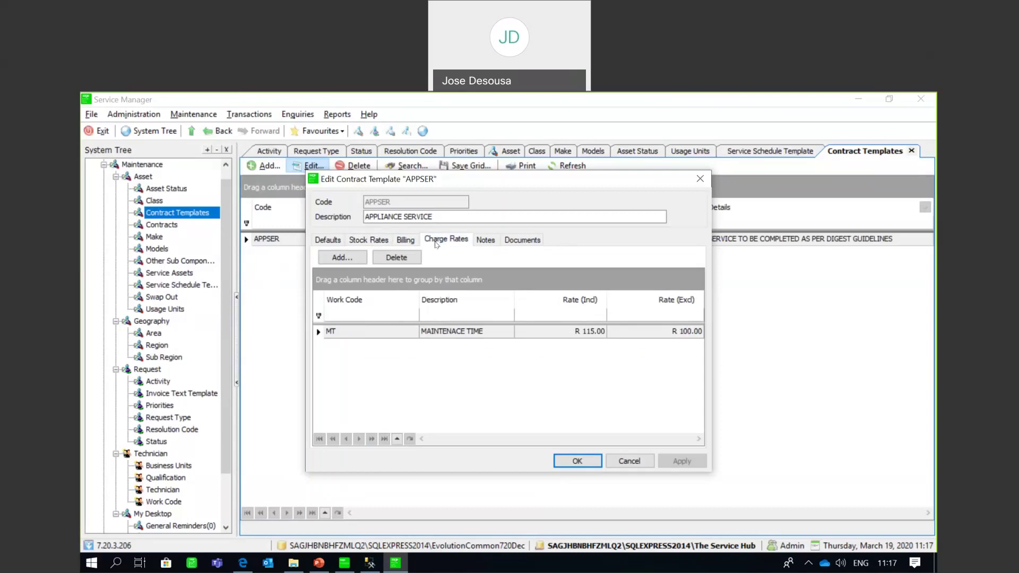
{"action": "left_click", "coordinate": [480, 240]}
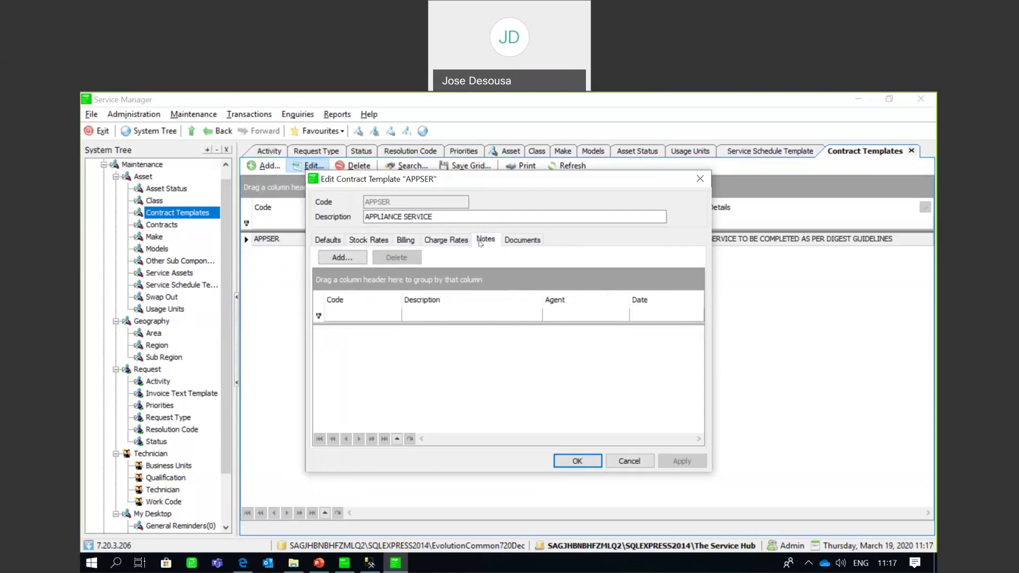
{"action": "left_click", "coordinate": [519, 240]}
{"action": "left_click", "coordinate": [490, 245]}
{"action": "left_click", "coordinate": [332, 242]}
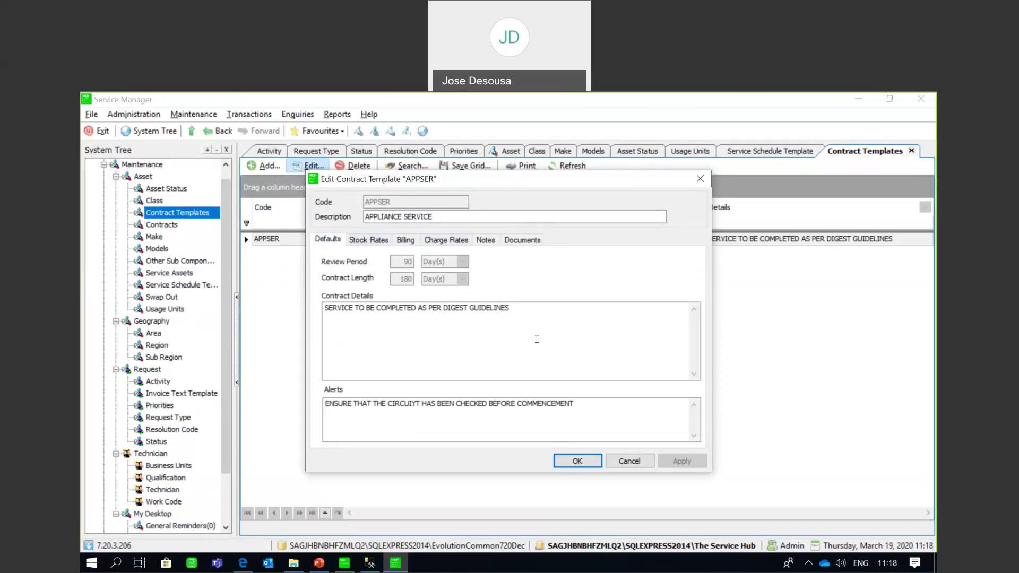
{"action": "left_click", "coordinate": [623, 461]}
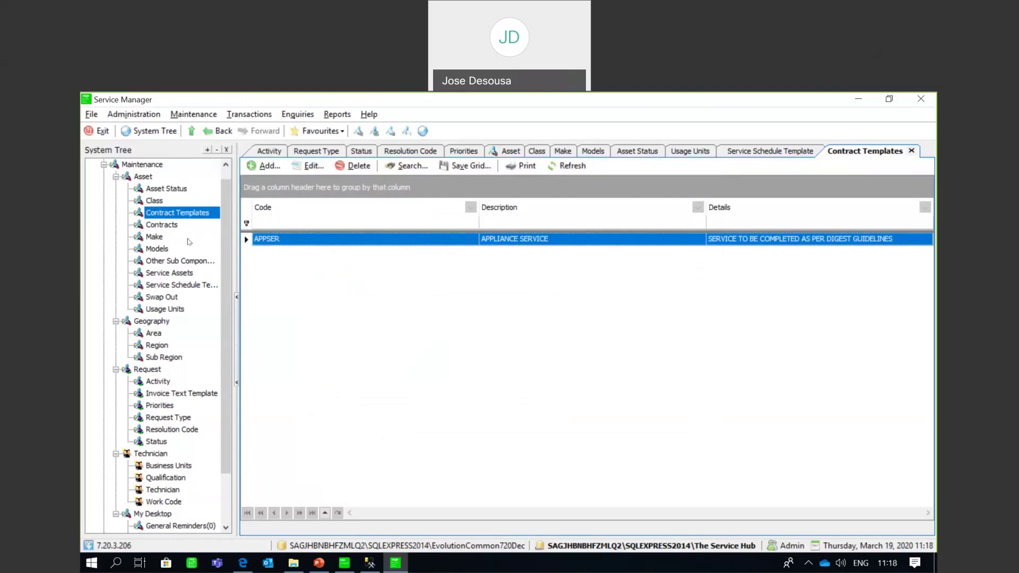
- Open contract CON00001, check its Stock Rates, Billing and Charge Rates tabs, and close with OK
{"action": "left_click", "coordinate": [177, 228]}
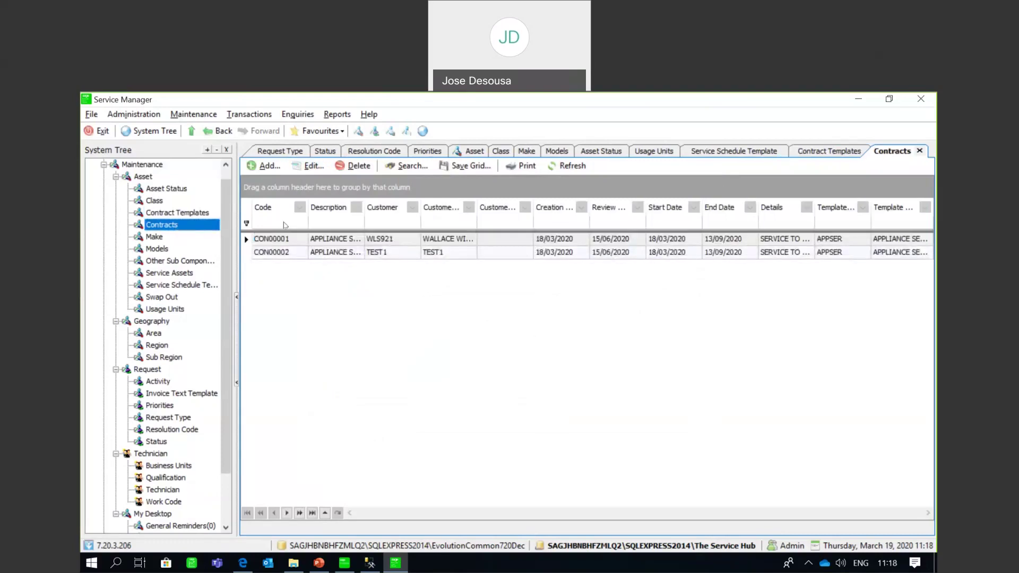
{"action": "left_click", "coordinate": [317, 168]}
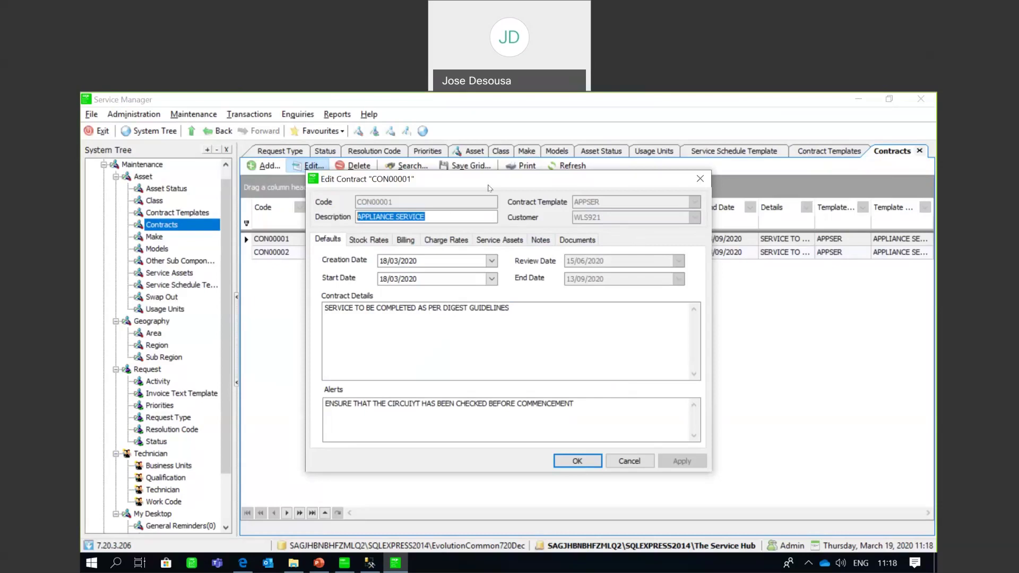
{"action": "left_click", "coordinate": [372, 242]}
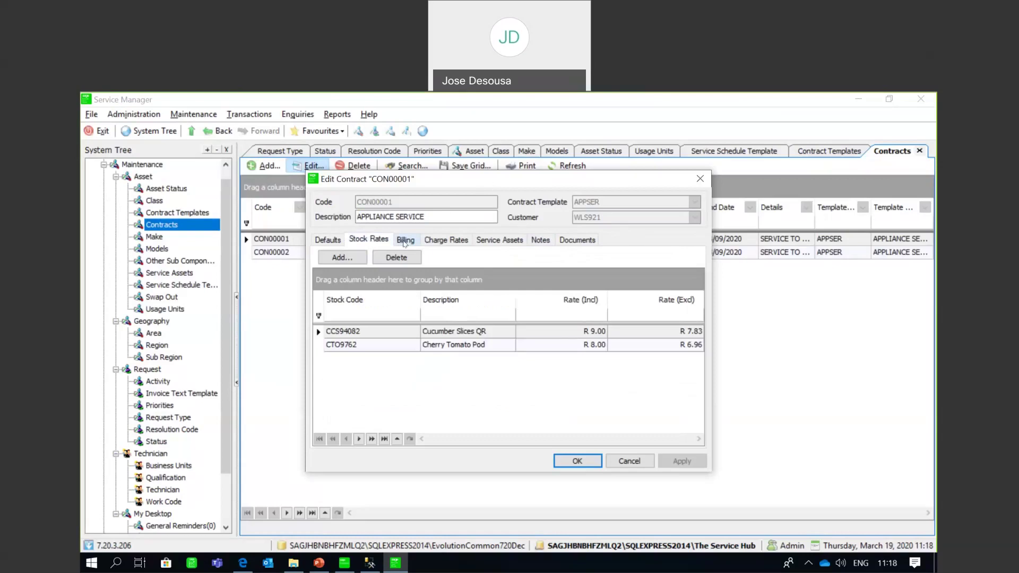
{"action": "left_click", "coordinate": [405, 242]}
{"action": "left_click", "coordinate": [433, 244]}
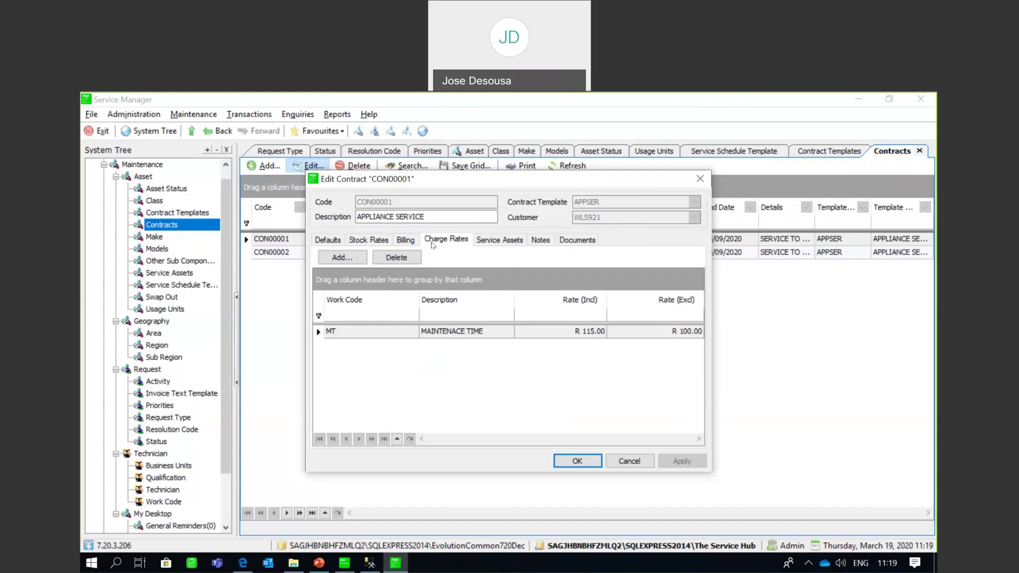
{"action": "left_click", "coordinate": [385, 247]}
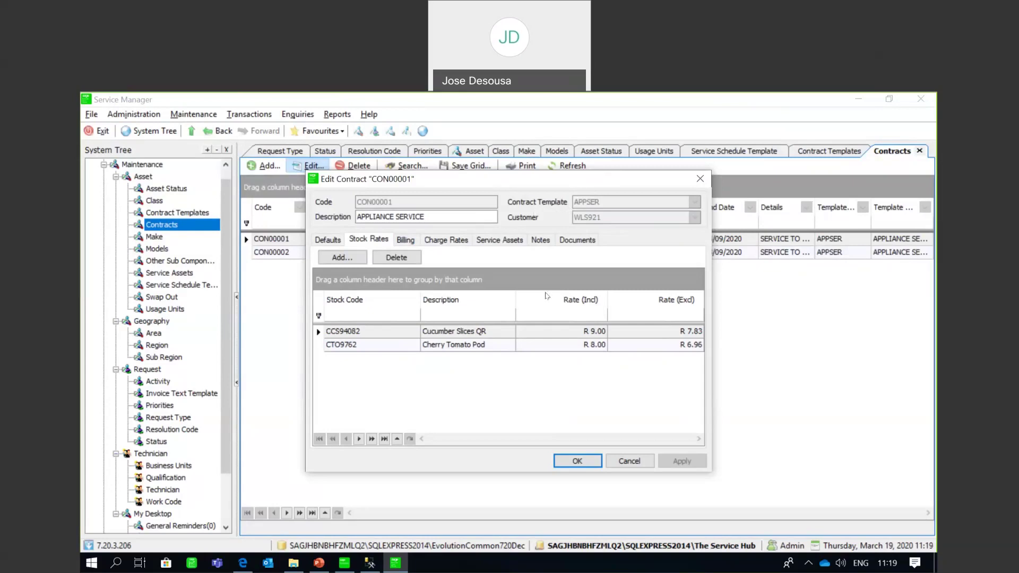
{"action": "left_click", "coordinate": [565, 462]}
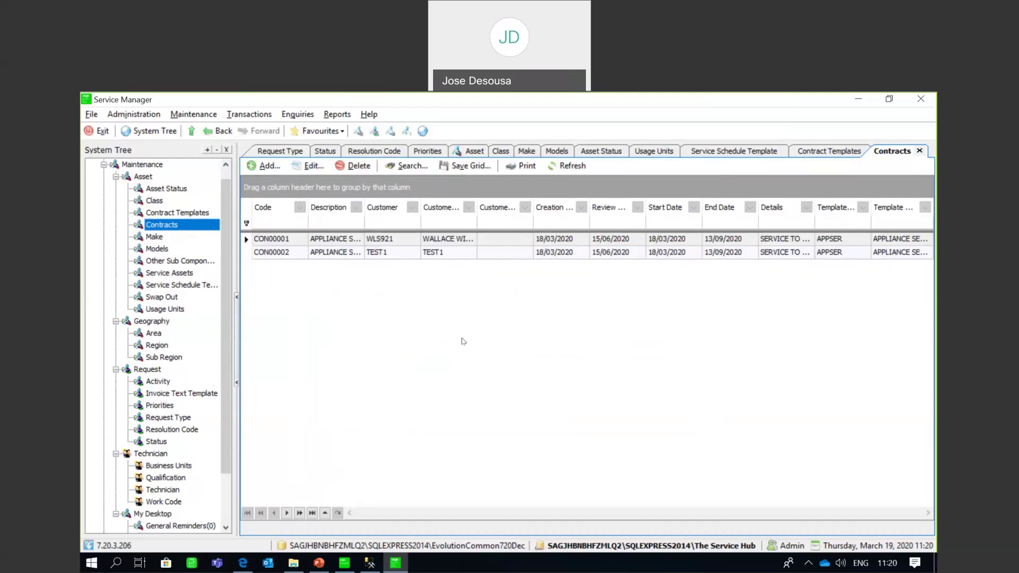
{"action": "left_click", "coordinate": [370, 565]}
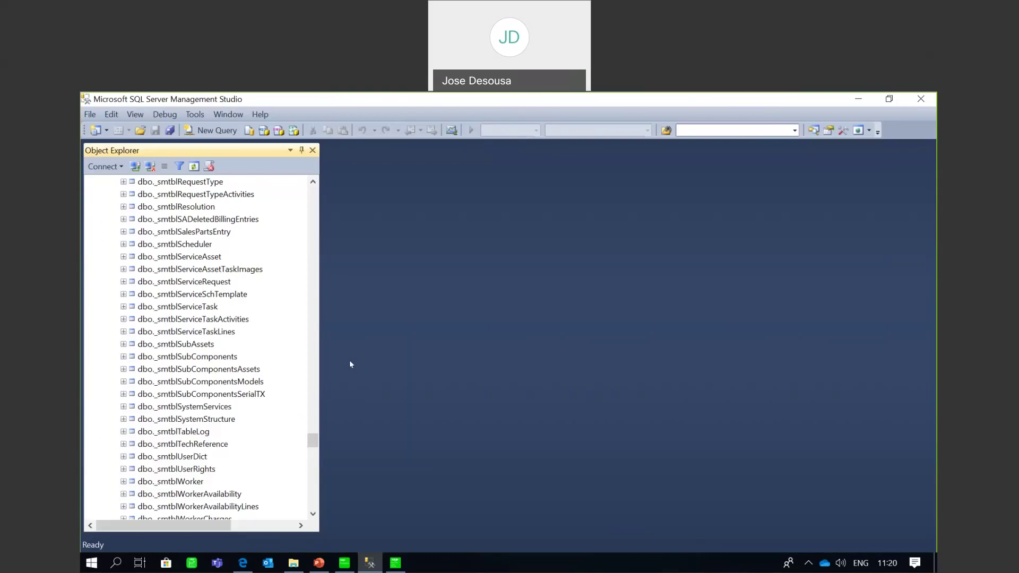
{"action": "scroll", "coordinate": [313, 432], "scroll_direction": "up", "scroll_amount": 4}
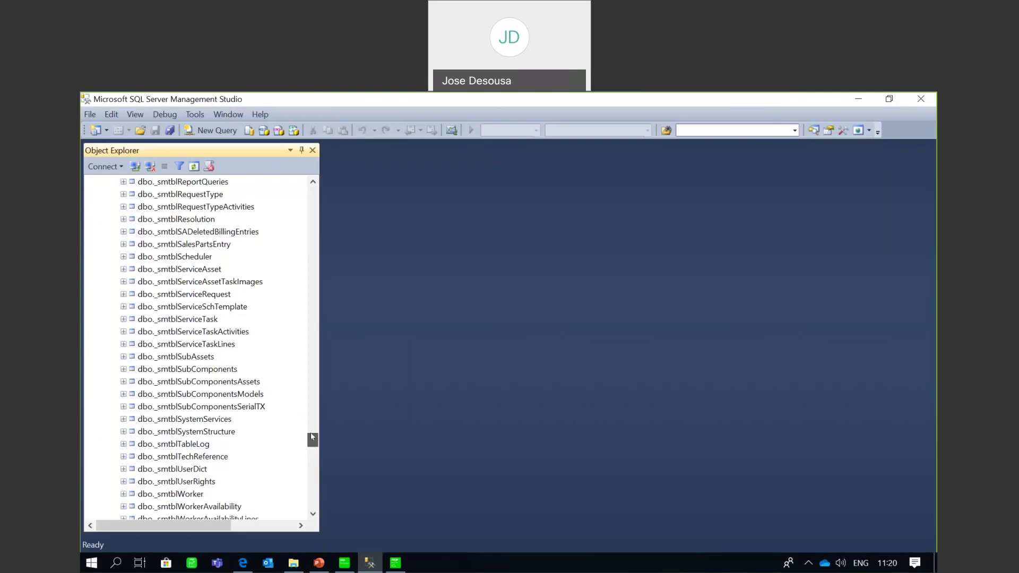
{"action": "left_click_drag", "start_coordinate": [315, 431], "coordinate": [316, 419]}
{"action": "scroll", "coordinate": [316, 416], "scroll_direction": "down", "scroll_amount": 1}
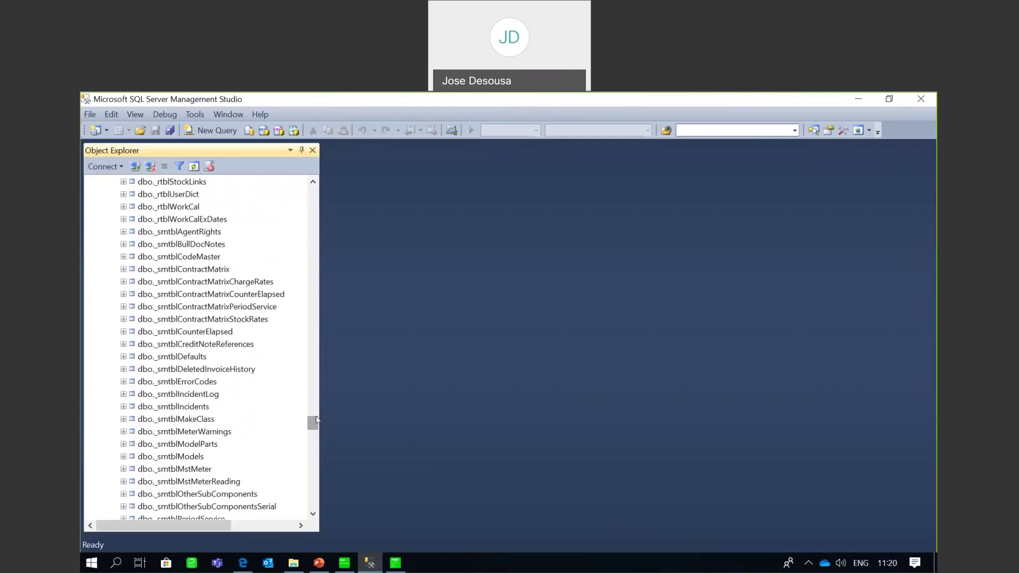
{"action": "left_click_drag", "start_coordinate": [312, 420], "coordinate": [320, 443]}
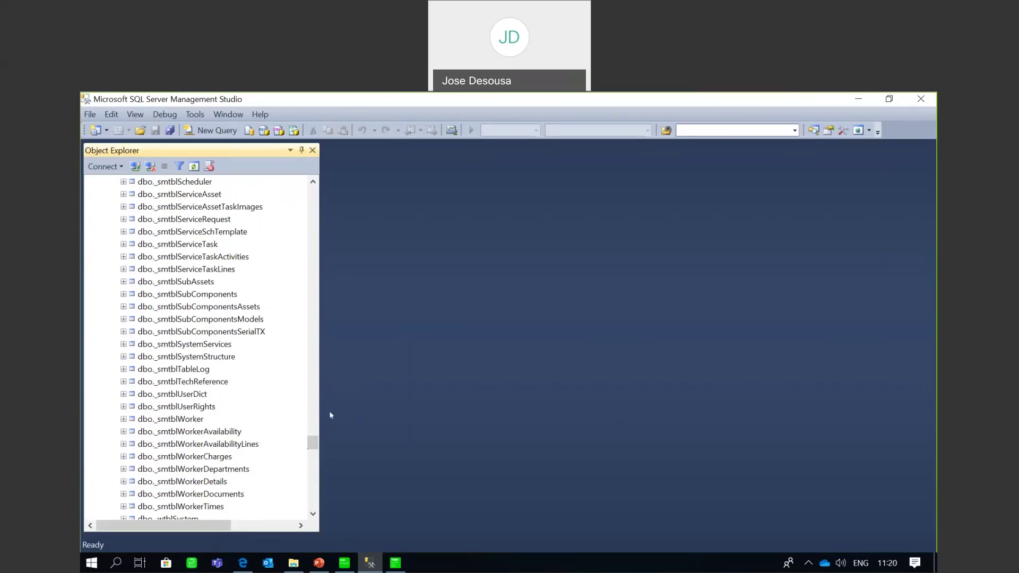
{"action": "left_click_drag", "start_coordinate": [313, 446], "coordinate": [315, 434]}
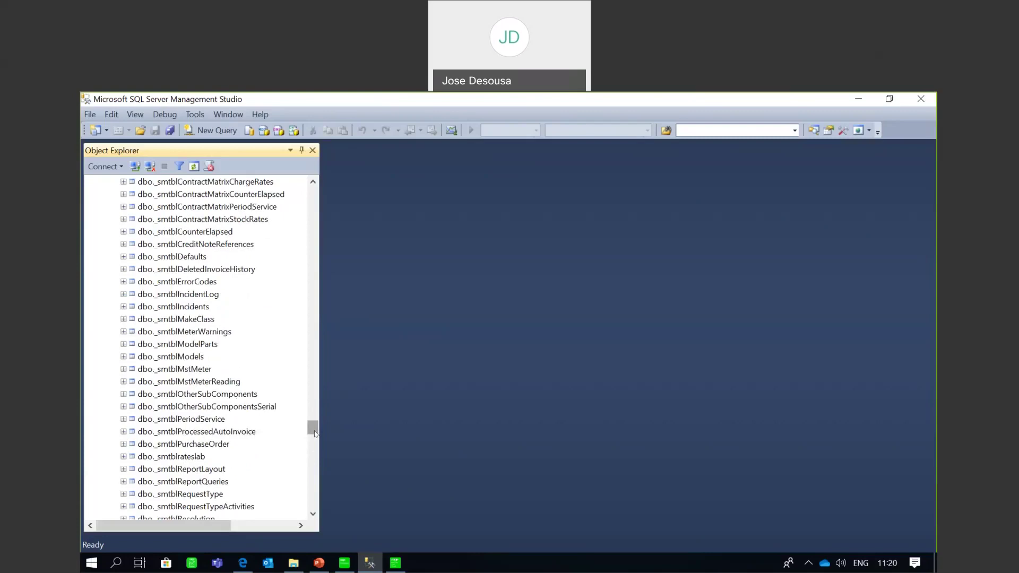
{"action": "left_click_drag", "start_coordinate": [315, 433], "coordinate": [309, 432]}
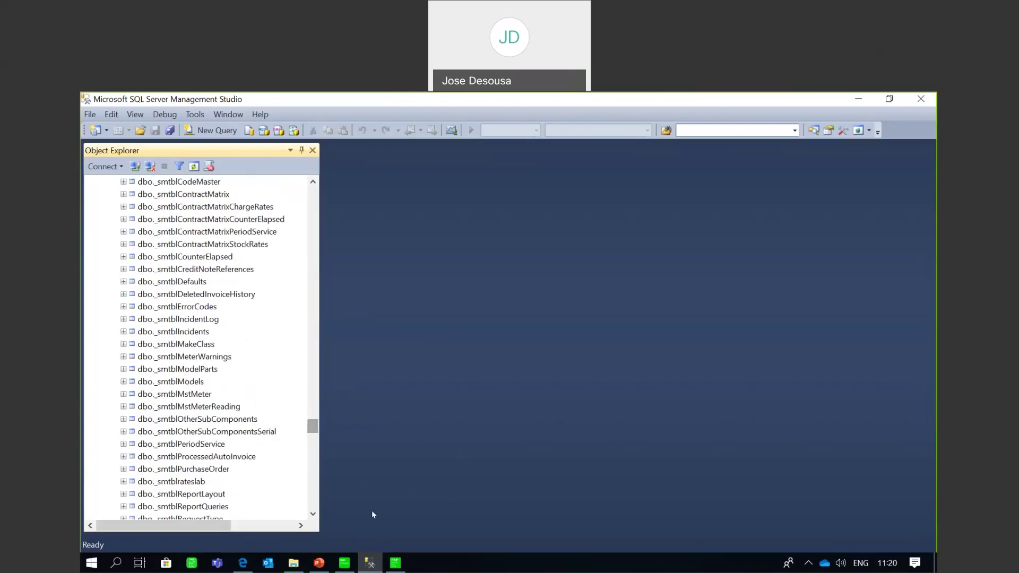
{"action": "left_click", "coordinate": [395, 564]}
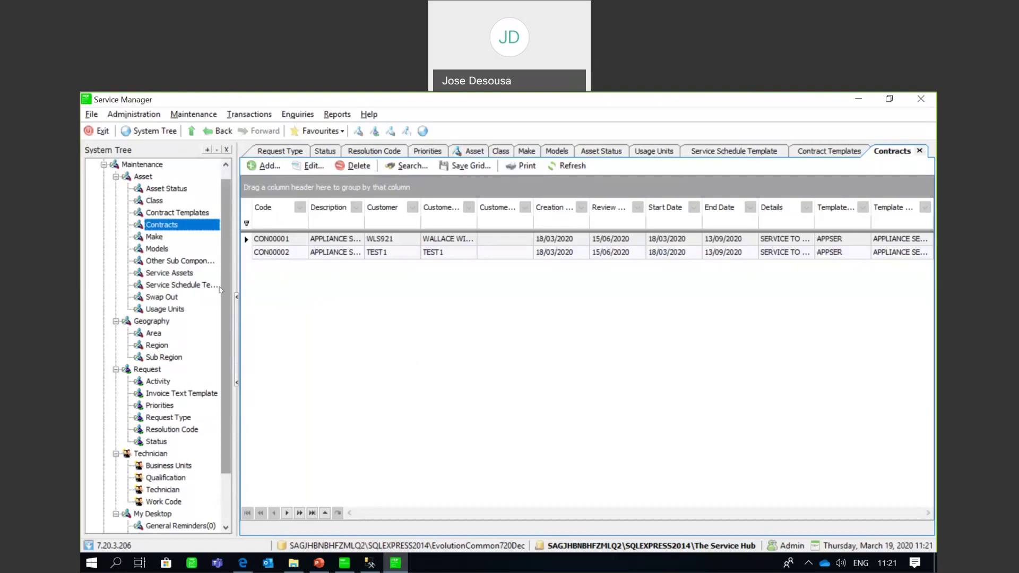
- Open the Service Assets list from Maintenance > Asset in the System Tree
{"action": "left_click", "coordinate": [186, 275]}
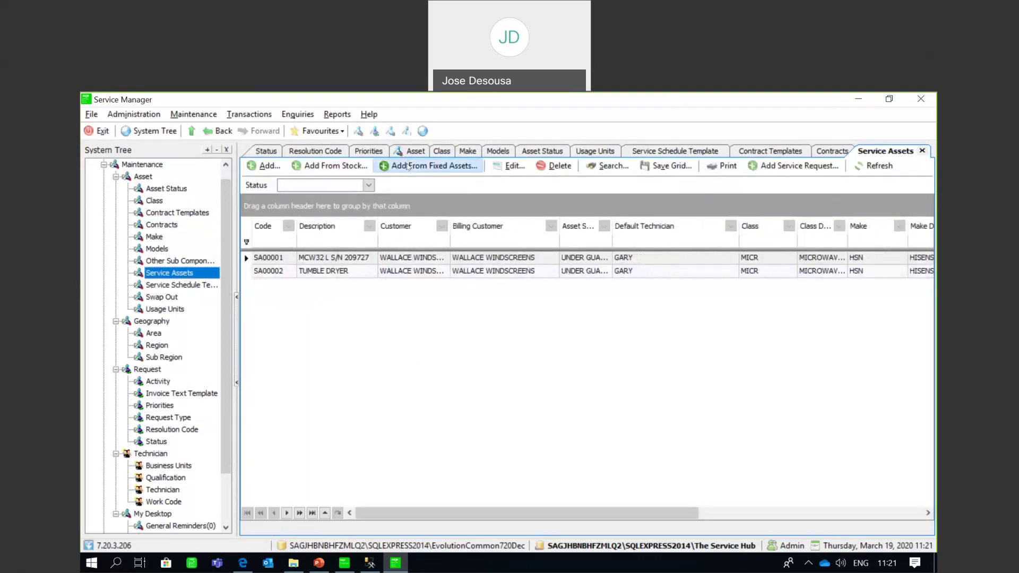
{"action": "left_click", "coordinate": [408, 166]}
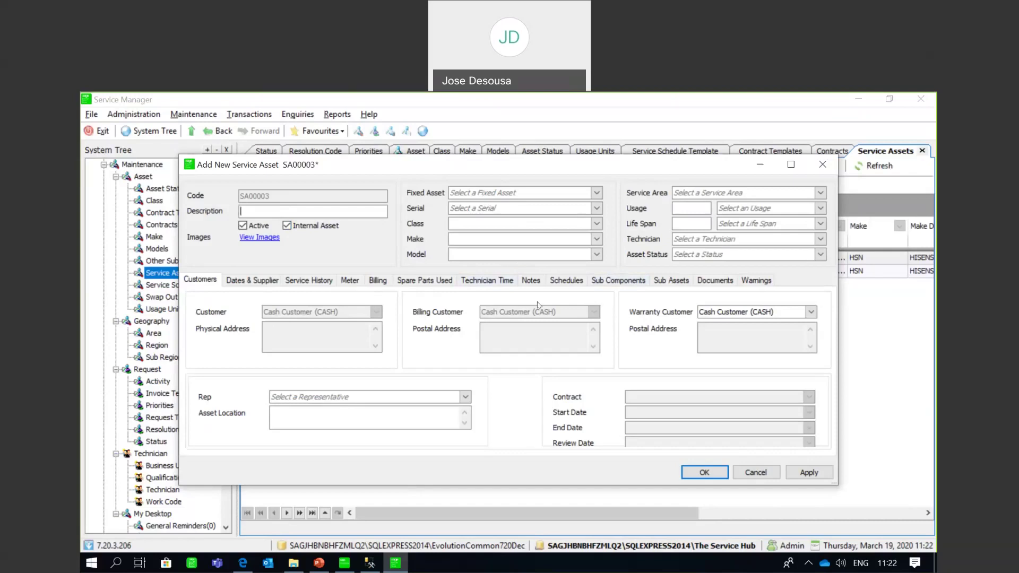
{"action": "left_click", "coordinate": [746, 470]}
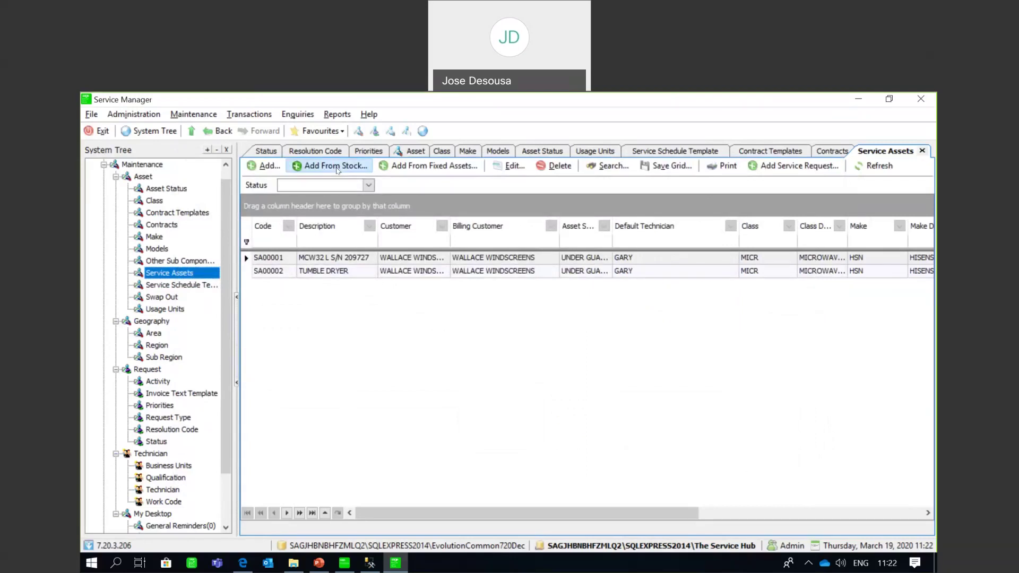
{"action": "left_click", "coordinate": [338, 168]}
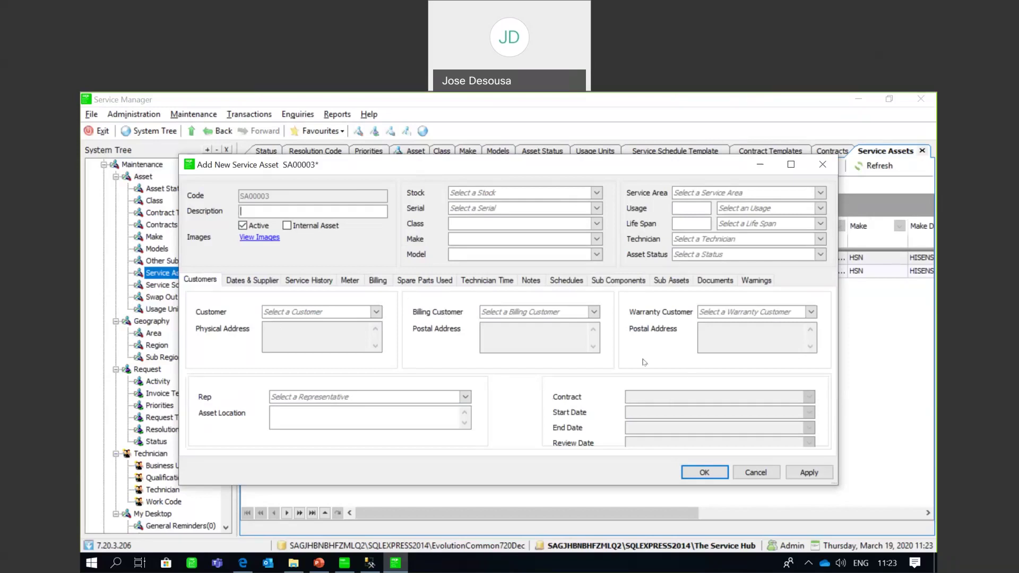
{"action": "left_click", "coordinate": [701, 471]}
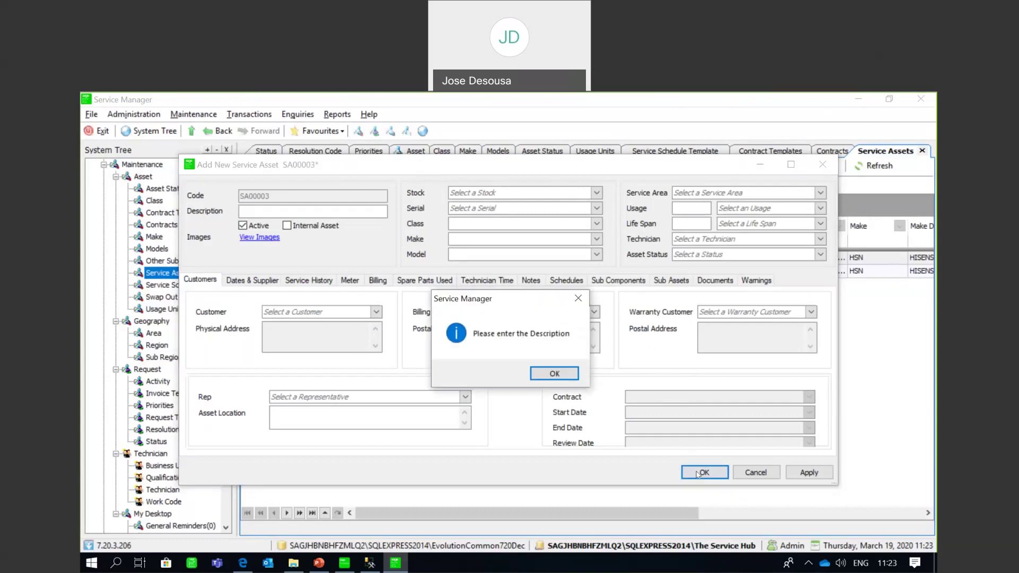
{"action": "left_click", "coordinate": [559, 371]}
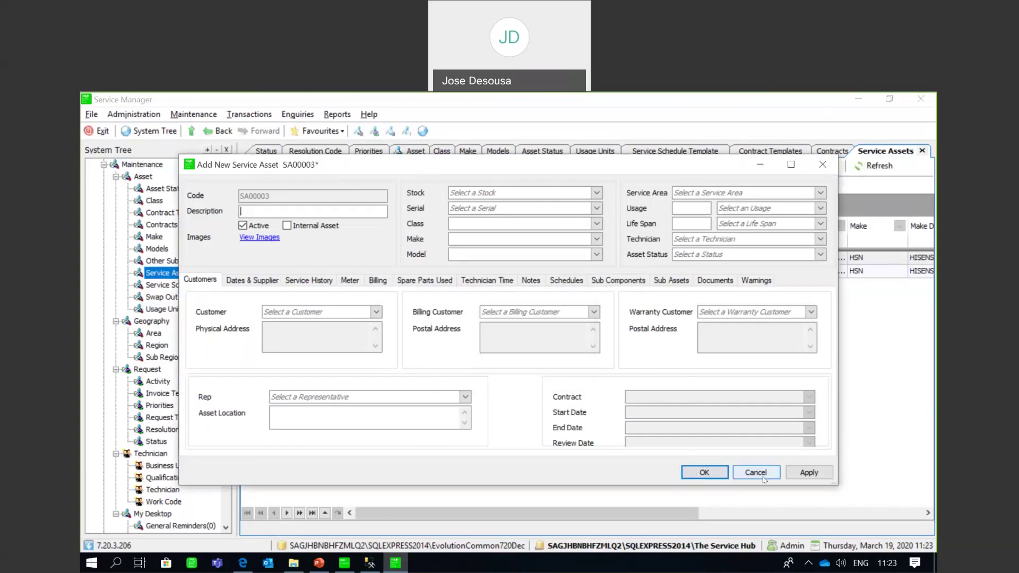
{"action": "left_click", "coordinate": [765, 479]}
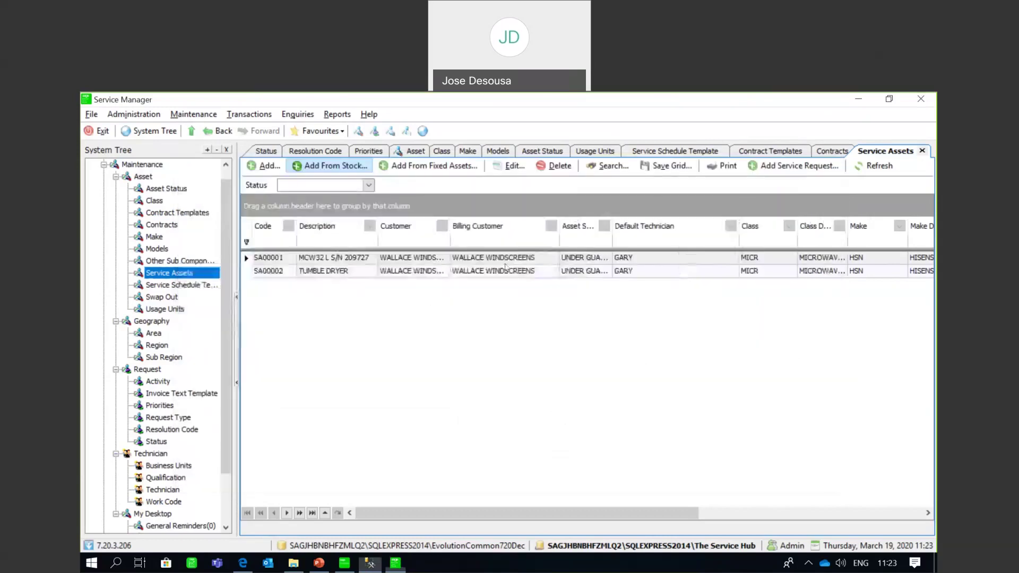
{"action": "left_click", "coordinate": [271, 166]}
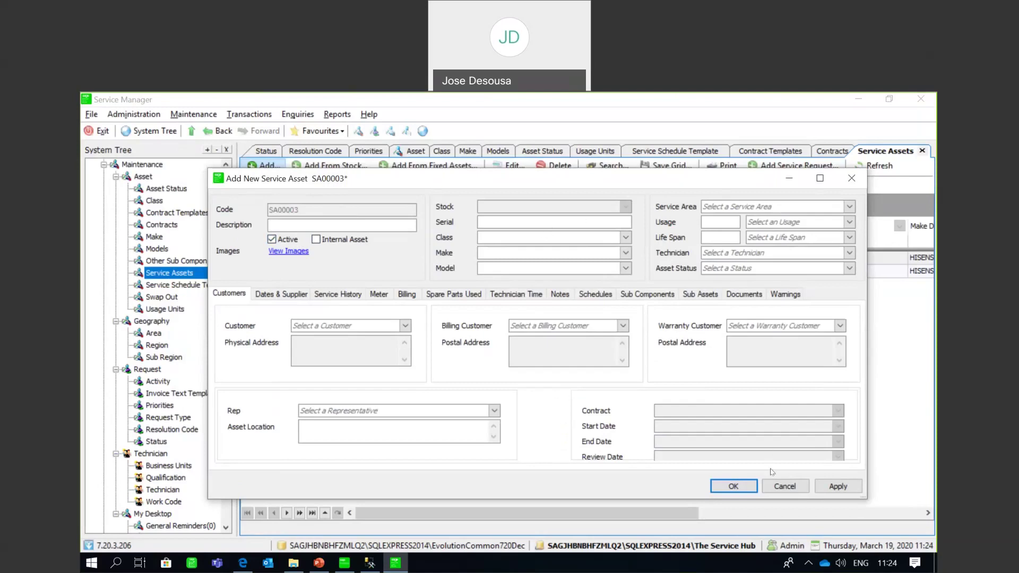
{"action": "left_click", "coordinate": [777, 484]}
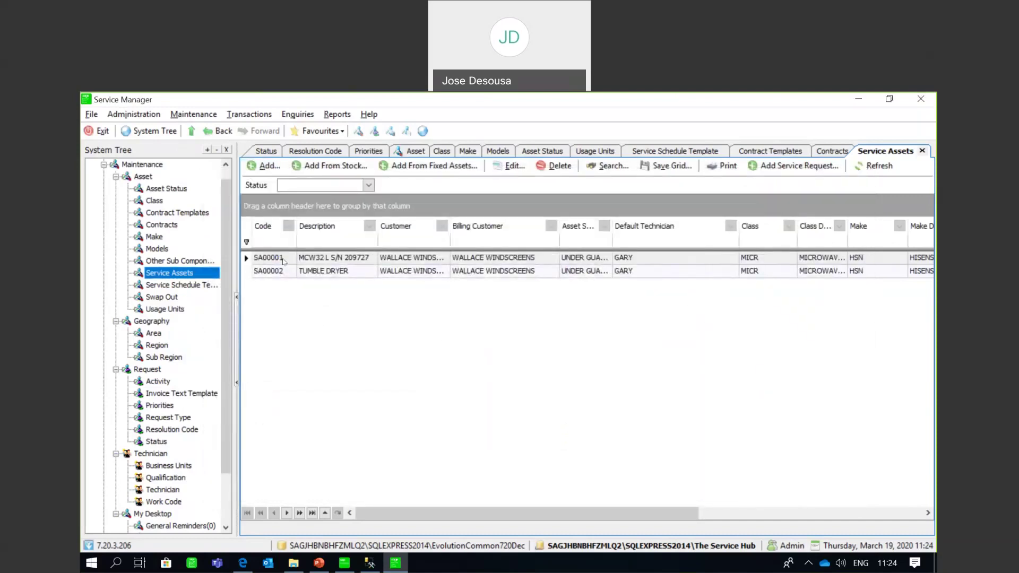
{"action": "left_click", "coordinate": [283, 260]}
{"action": "left_click", "coordinate": [264, 166]}
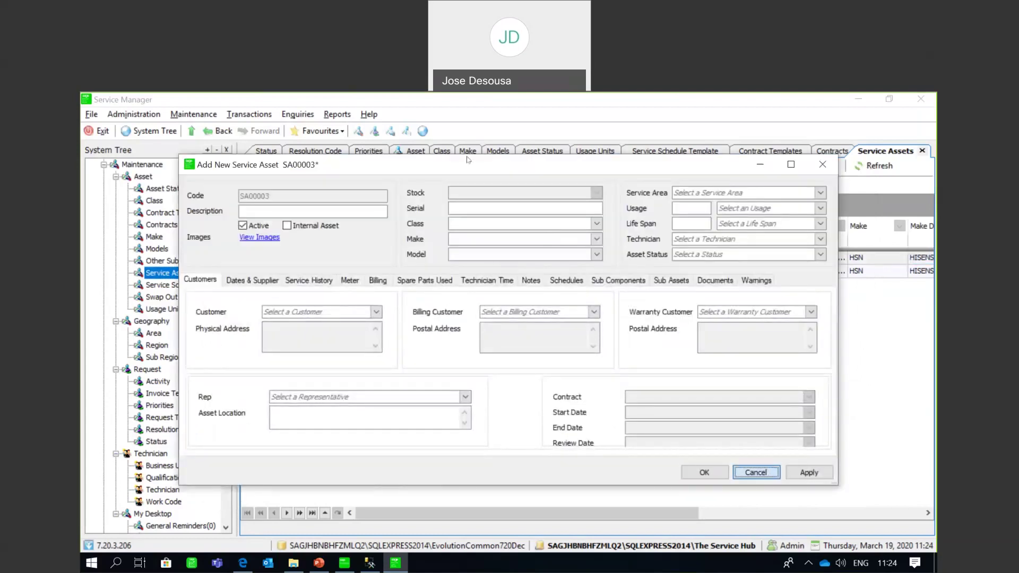
{"action": "key", "text": "Escape"}
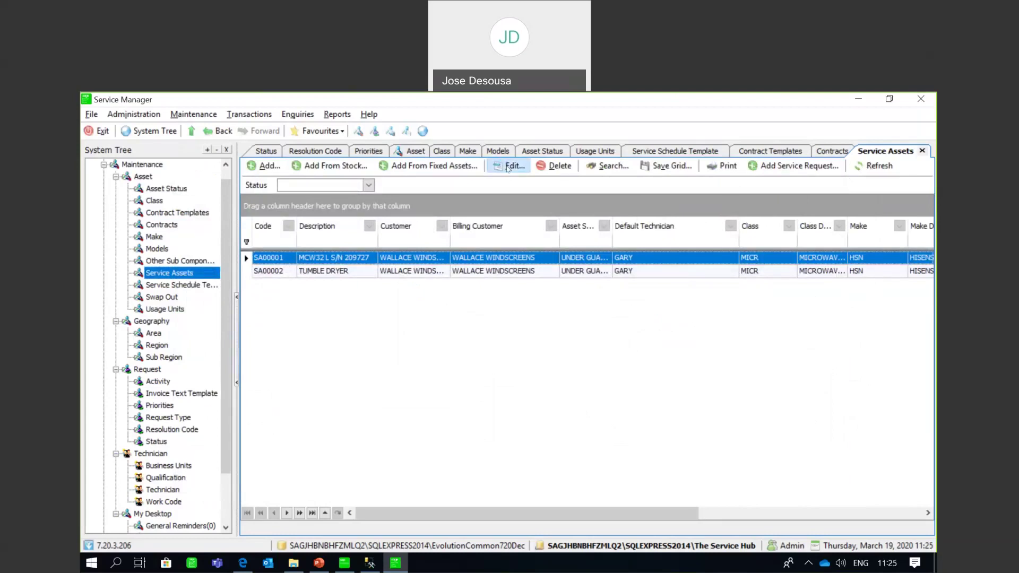
- Edit SA00001 and confirm both Usage and Life Span units remain LLC
{"action": "left_click", "coordinate": [508, 167]}
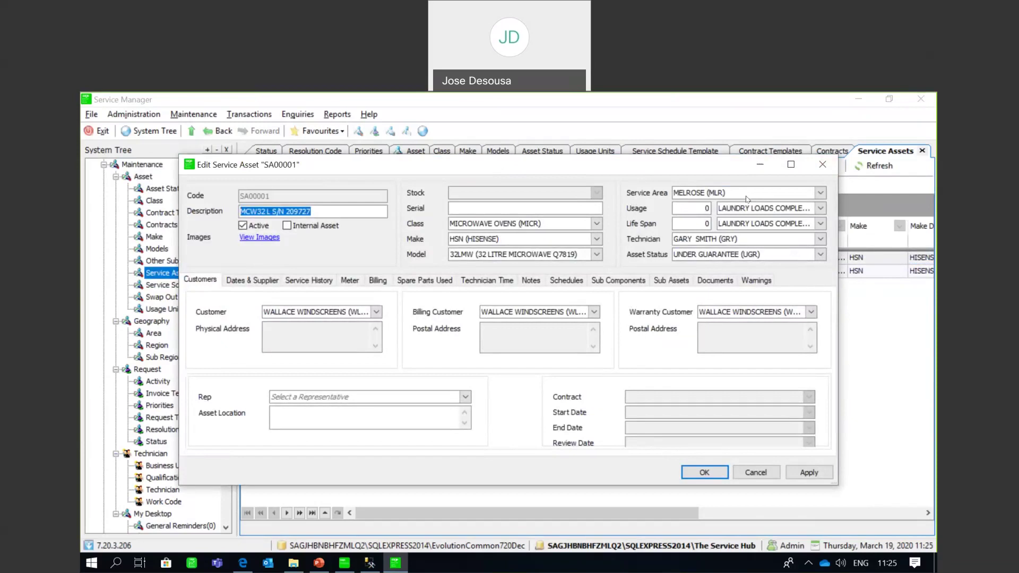
{"action": "left_click", "coordinate": [821, 208]}
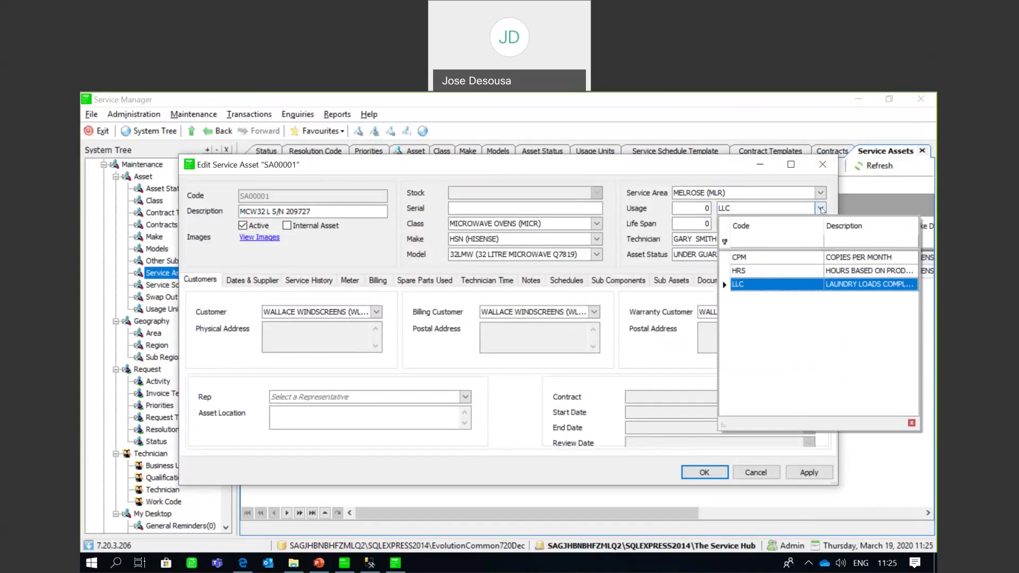
{"action": "left_click", "coordinate": [822, 209]}
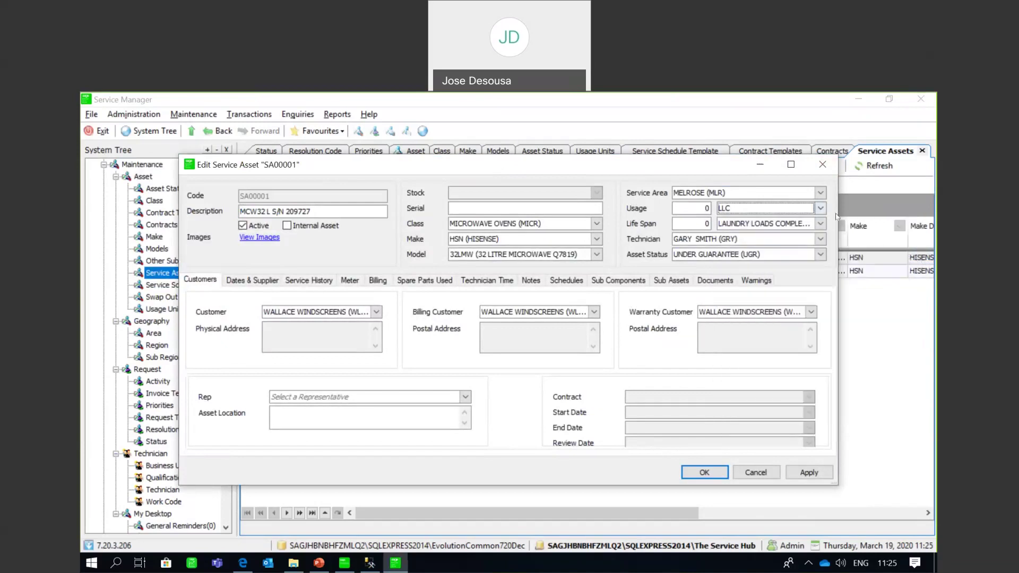
{"action": "left_click", "coordinate": [821, 223]}
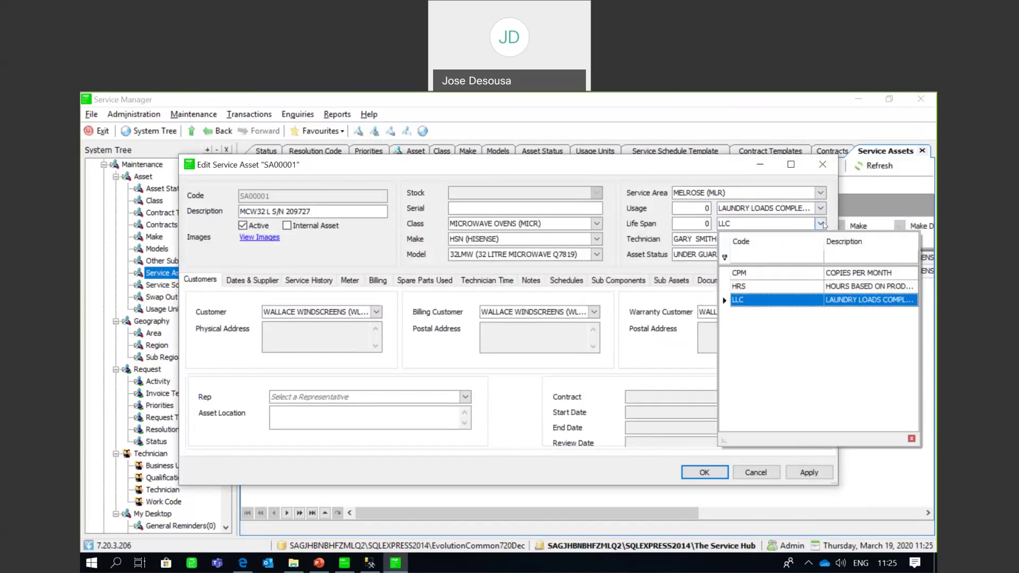
{"action": "left_click", "coordinate": [821, 224]}
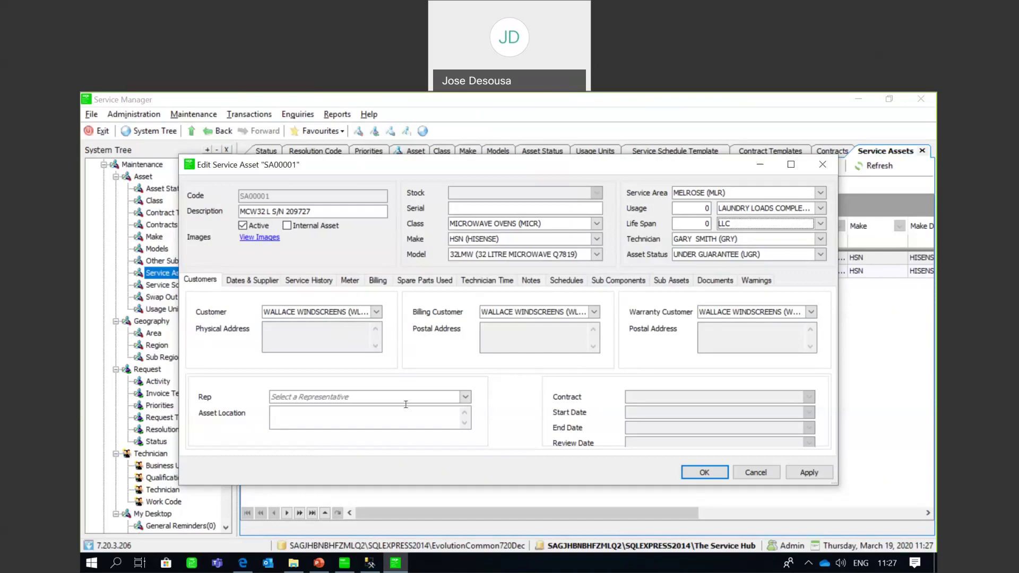
- Switch SA00001 to its Dates & Supplier tab, showing supplier FIRST SUPPLIER (FS001)
{"action": "left_click", "coordinate": [406, 405]}
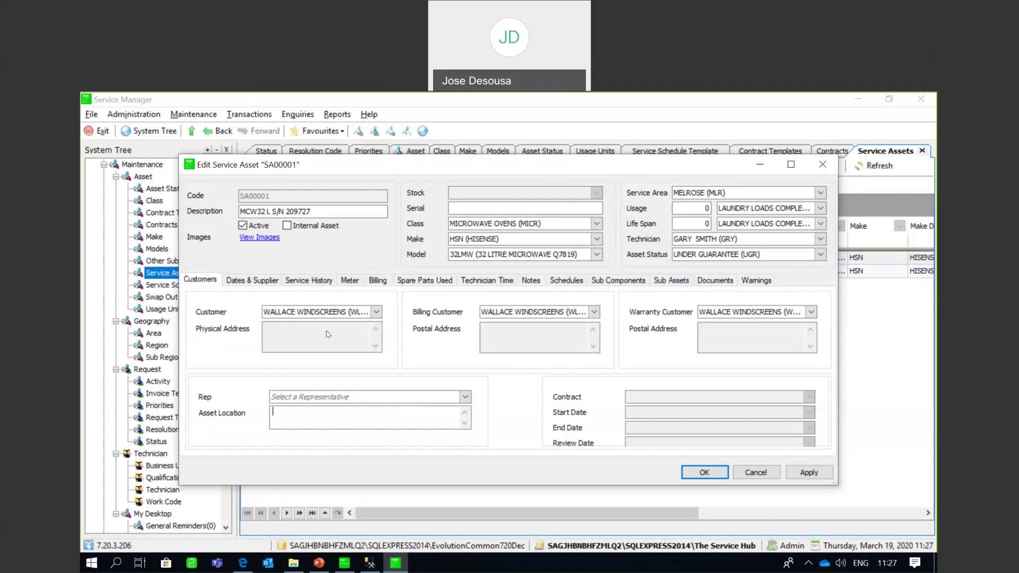
{"action": "left_click", "coordinate": [249, 281]}
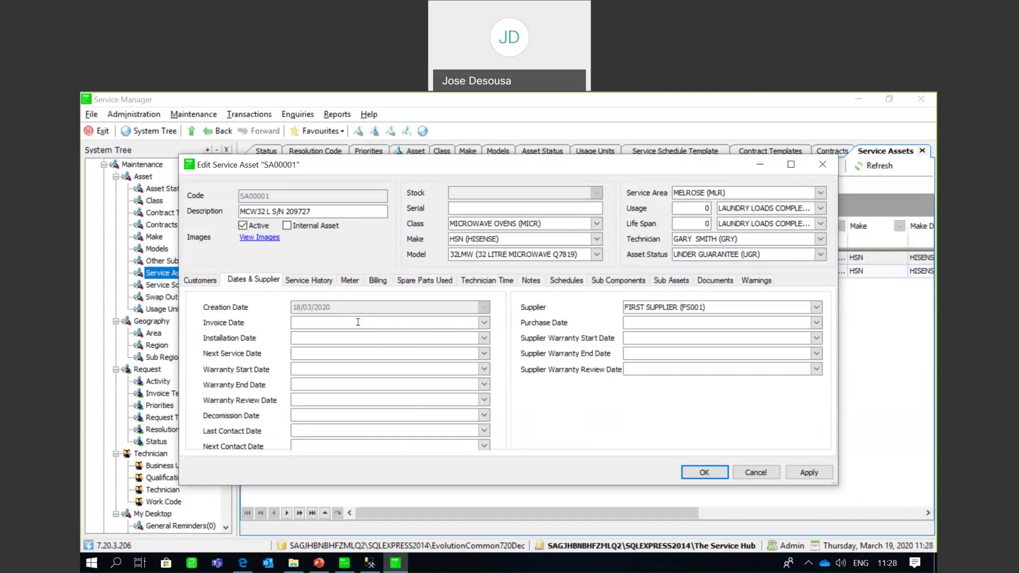
- Check SA00001's service history, meter readings, billing, spare parts and technician time tabs
{"action": "left_click", "coordinate": [326, 287]}
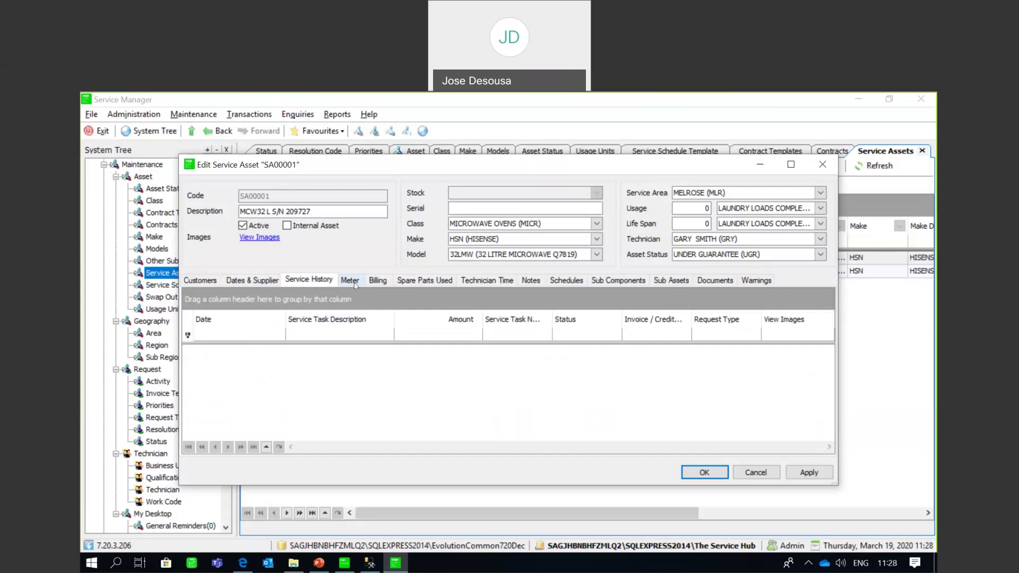
{"action": "left_click", "coordinate": [350, 280]}
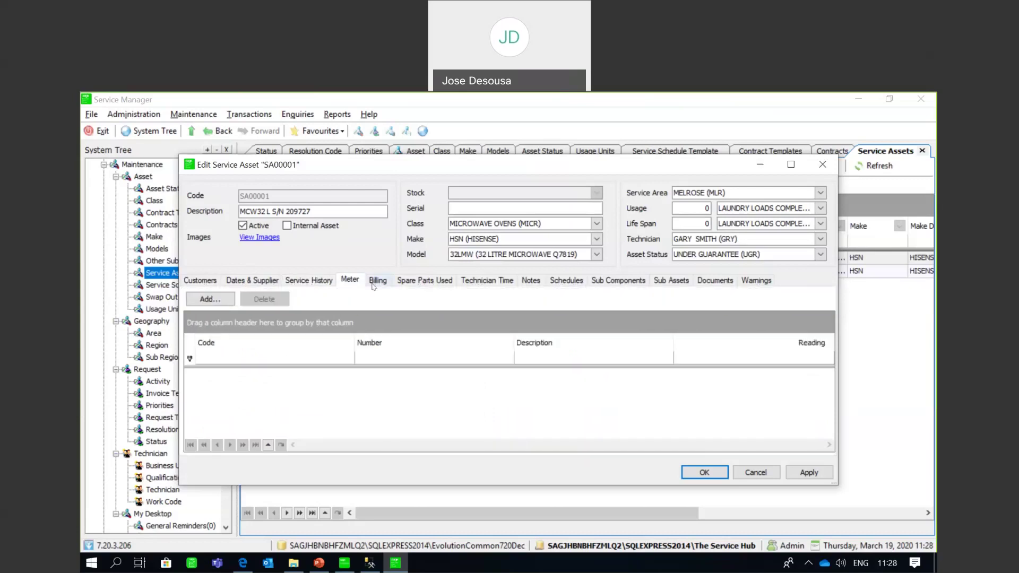
{"action": "left_click", "coordinate": [377, 281]}
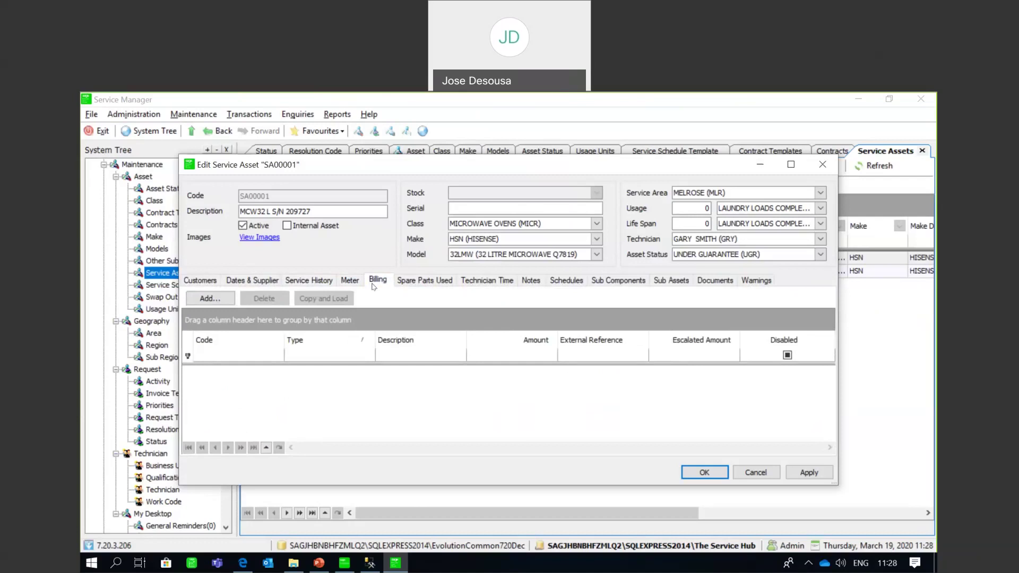
{"action": "left_click", "coordinate": [409, 281]}
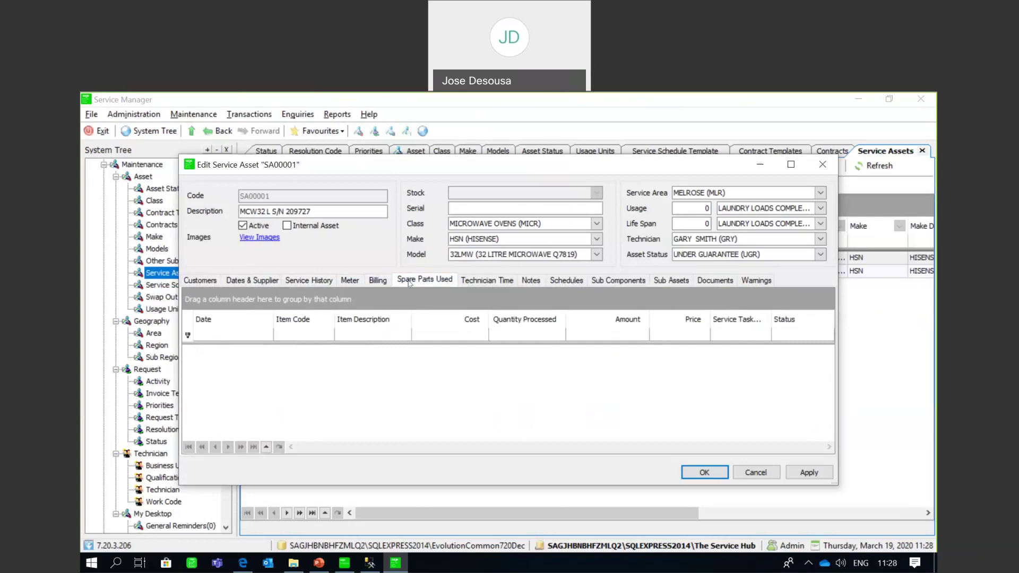
{"action": "left_click", "coordinate": [463, 282]}
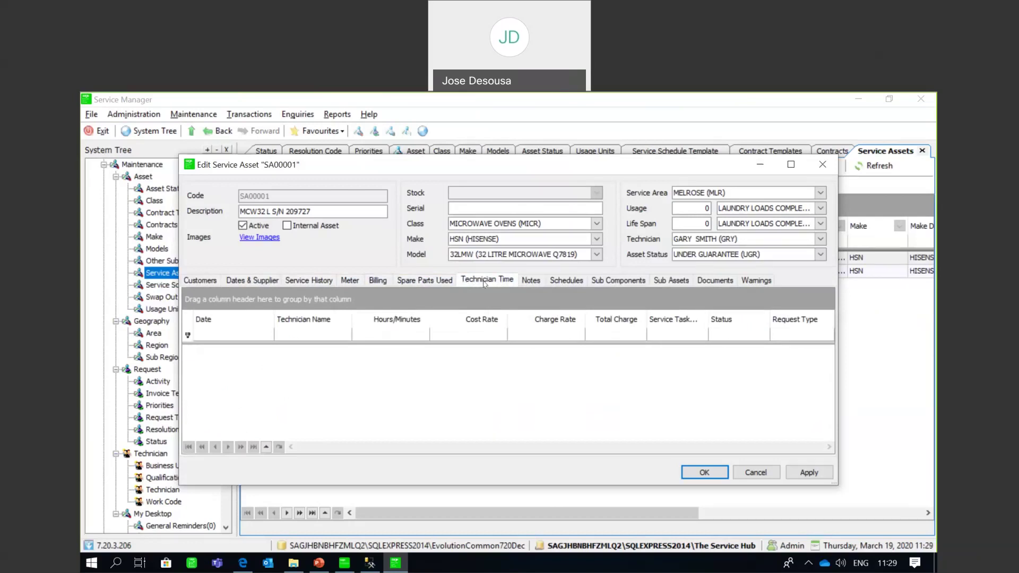
- Check its notes, schedules, sub components, sub assets and documents tabs
{"action": "left_click", "coordinate": [529, 285]}
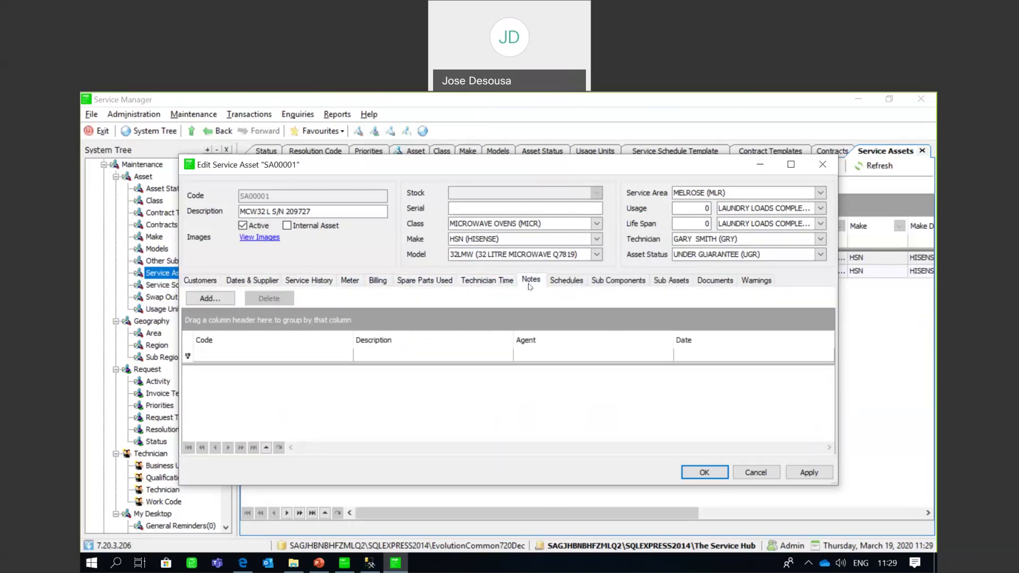
{"action": "left_click", "coordinate": [557, 283]}
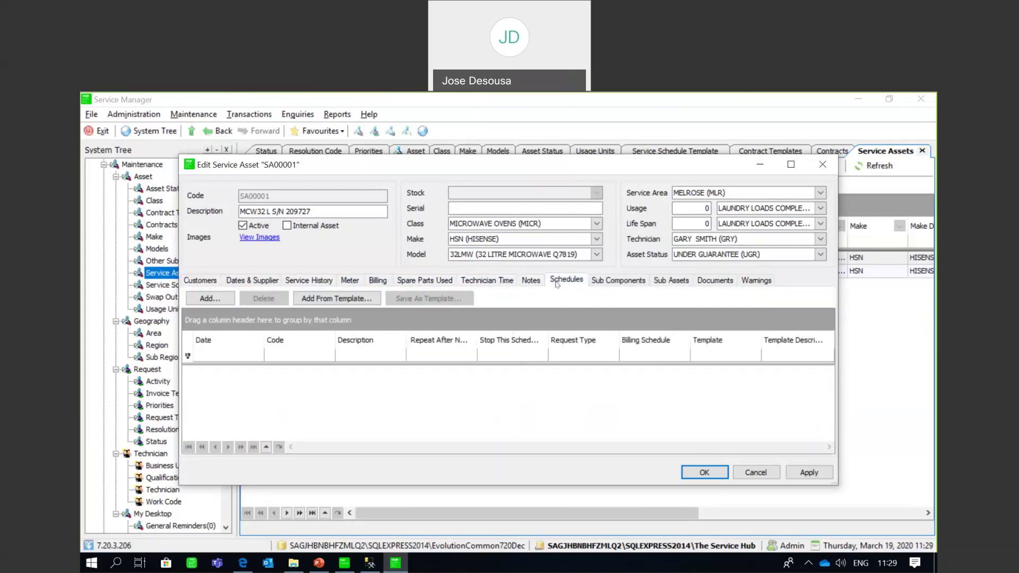
{"action": "left_click", "coordinate": [602, 284]}
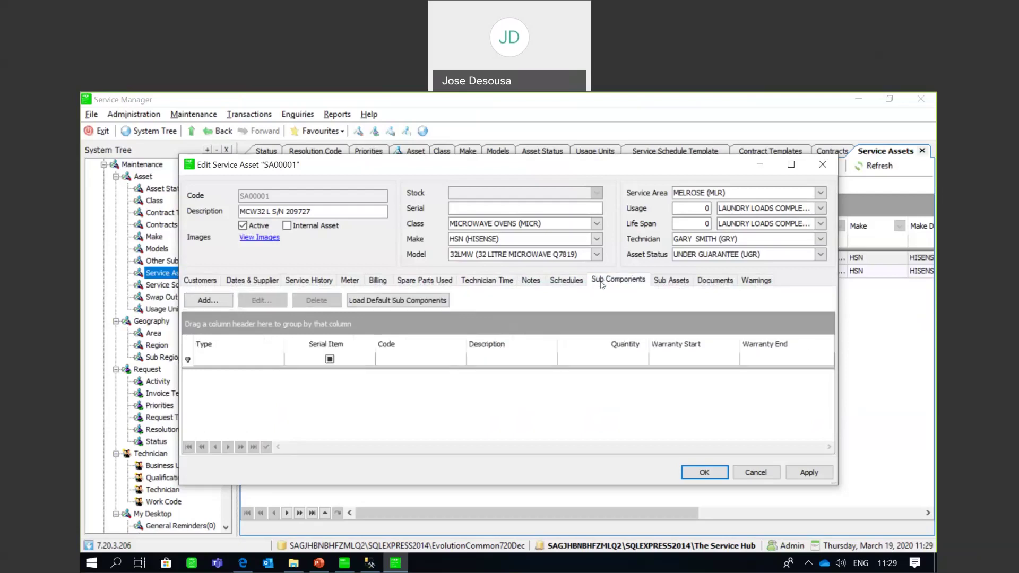
{"action": "left_click", "coordinate": [669, 283]}
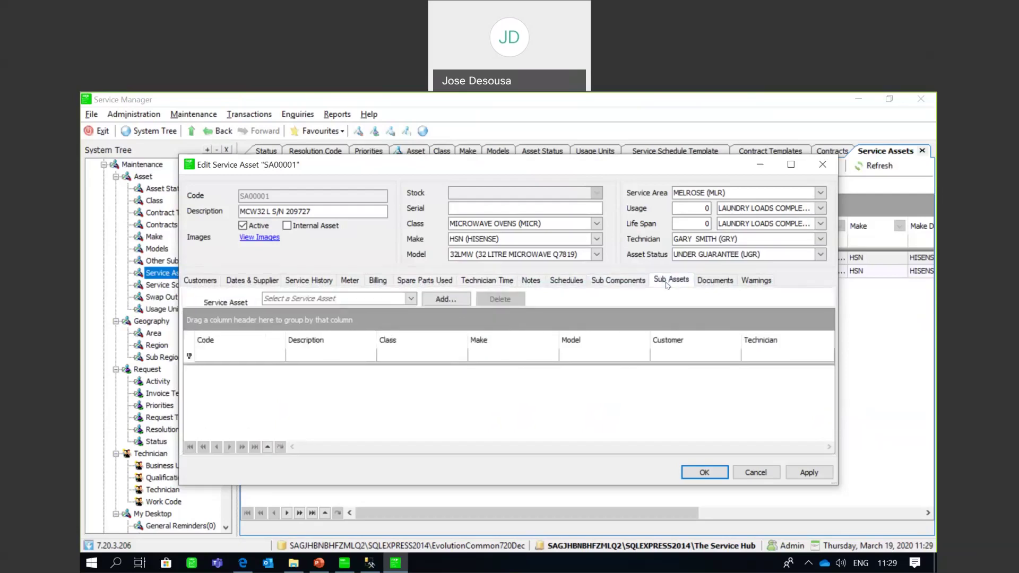
{"action": "left_click", "coordinate": [709, 284]}
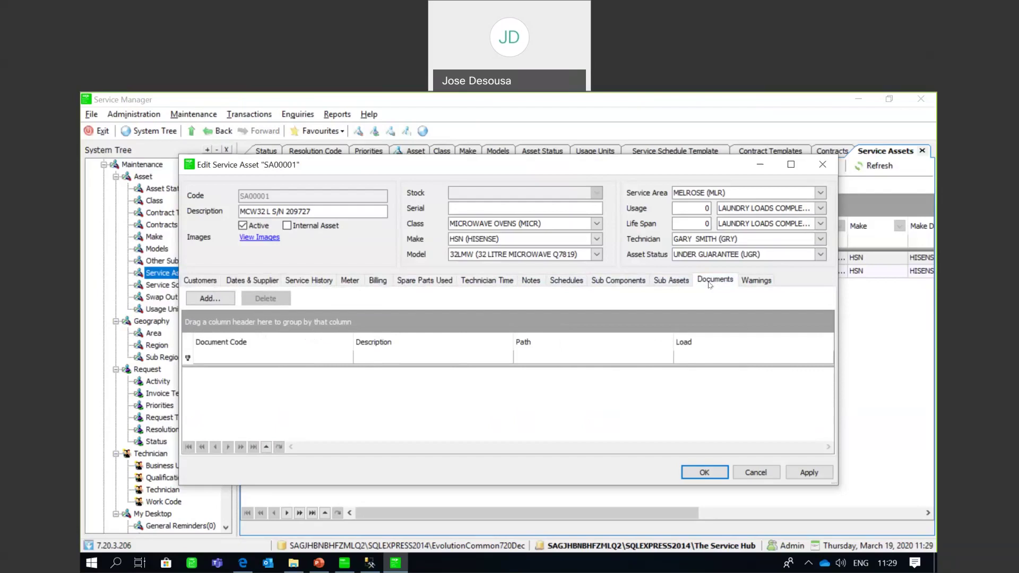
- View SA00001's empty Warnings tab, then cancel out of the asset editor
{"action": "left_click", "coordinate": [761, 280]}
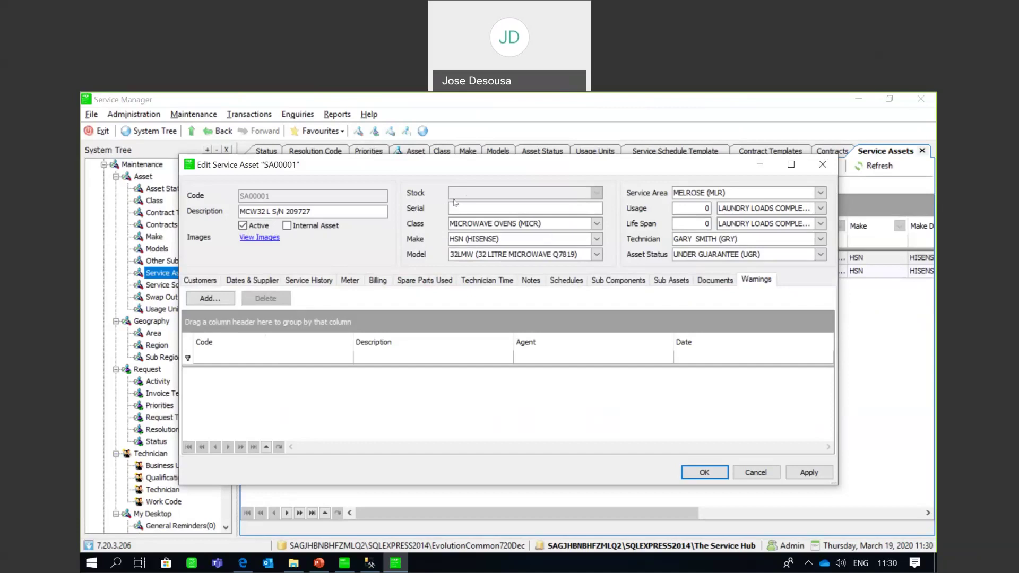
{"action": "left_click", "coordinate": [748, 467]}
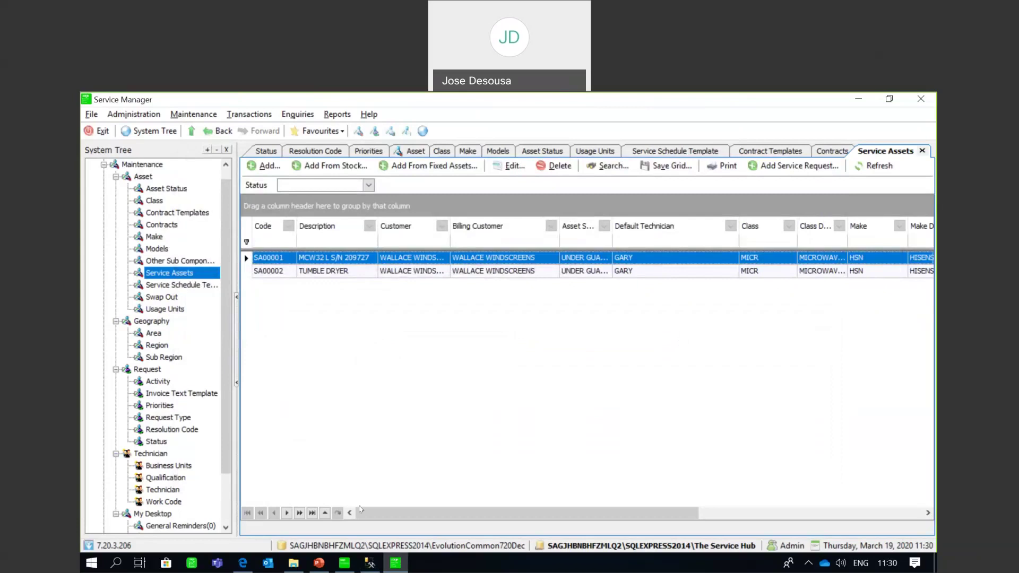
- Exit and log off via the File menu, then sign in to Version 720 March 2019
{"action": "left_click", "coordinate": [394, 564]}
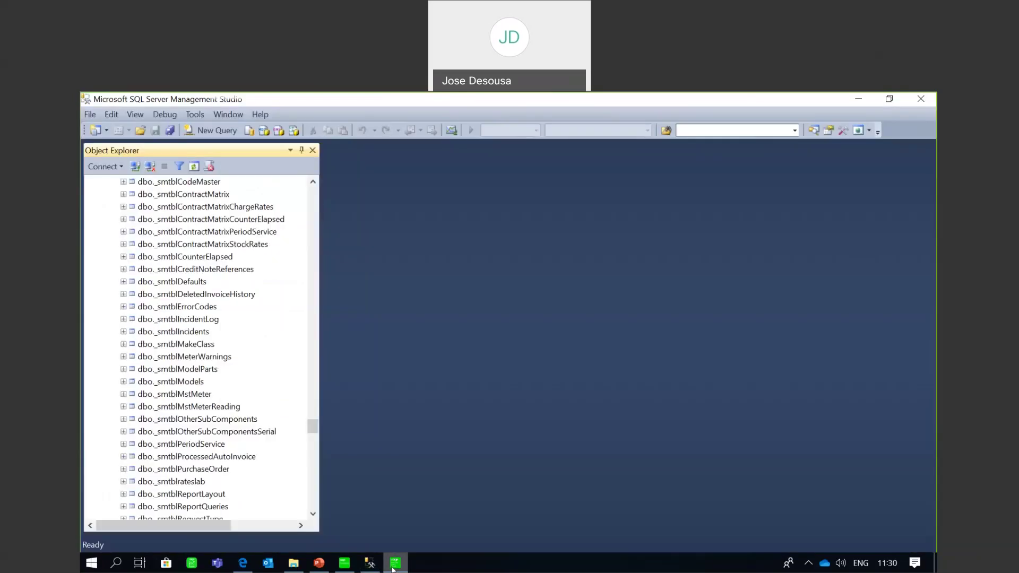
{"action": "left_click", "coordinate": [401, 565]}
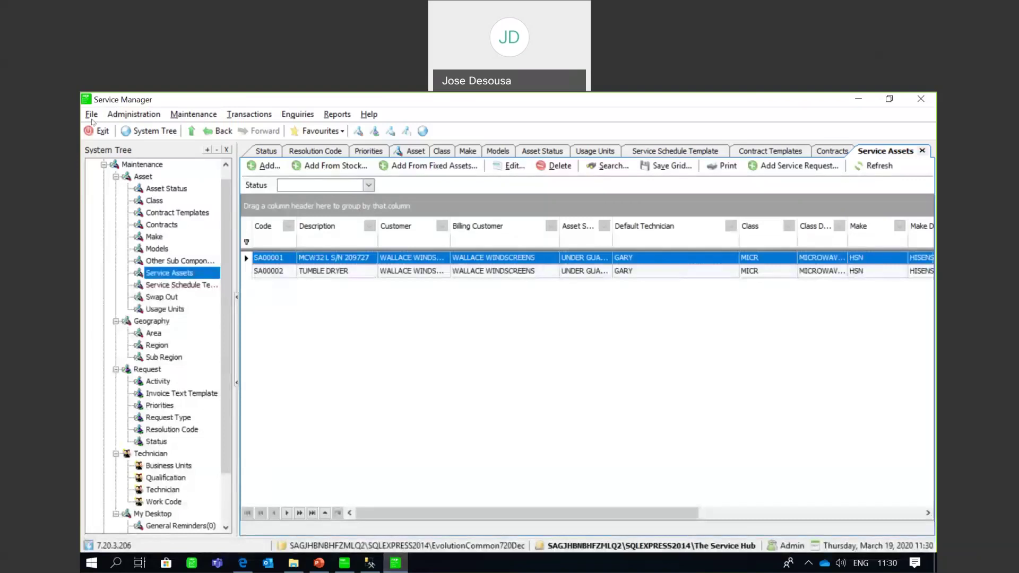
{"action": "left_click", "coordinate": [91, 114]}
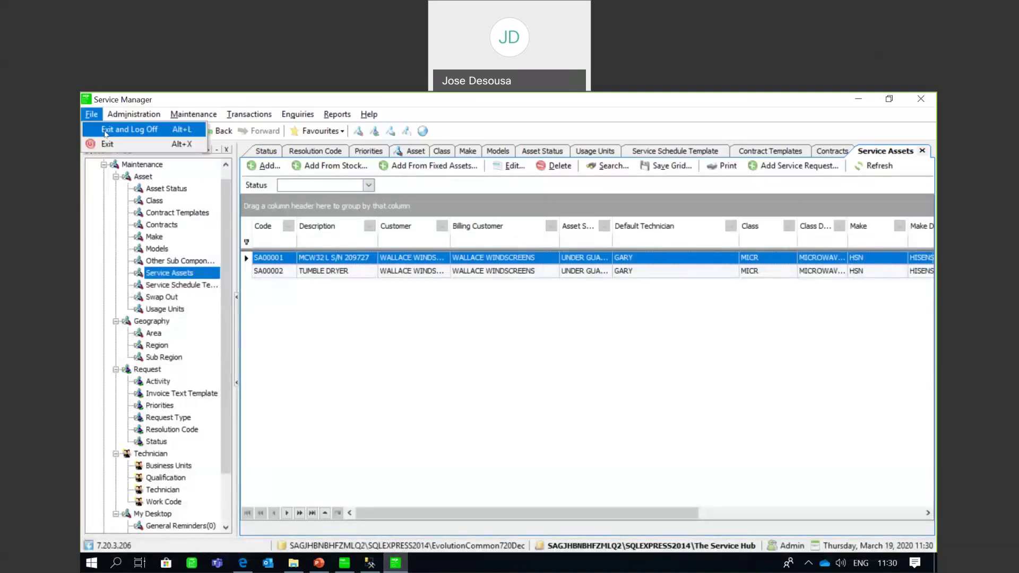
{"action": "left_click", "coordinate": [105, 131]}
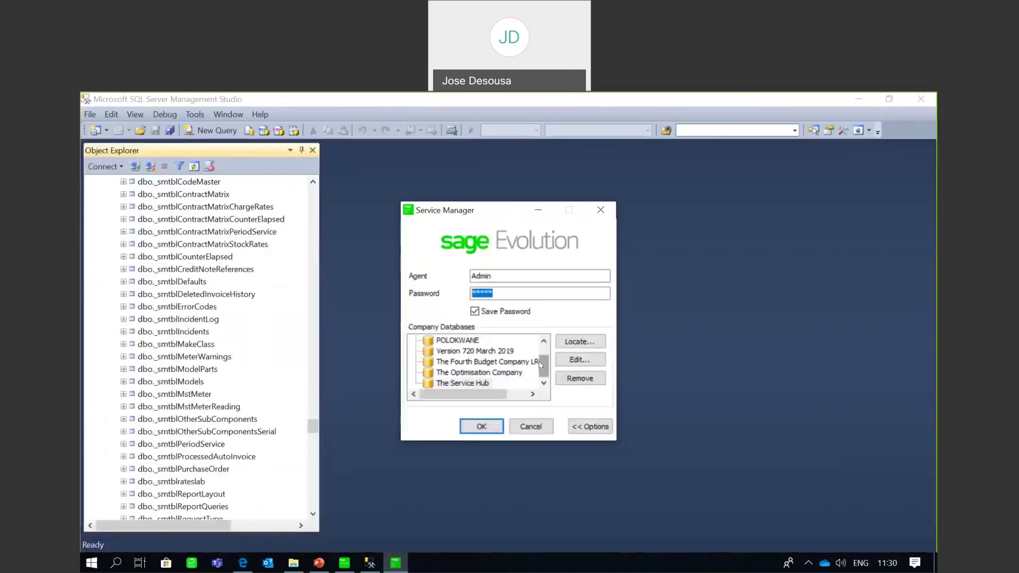
{"action": "left_click", "coordinate": [507, 352]}
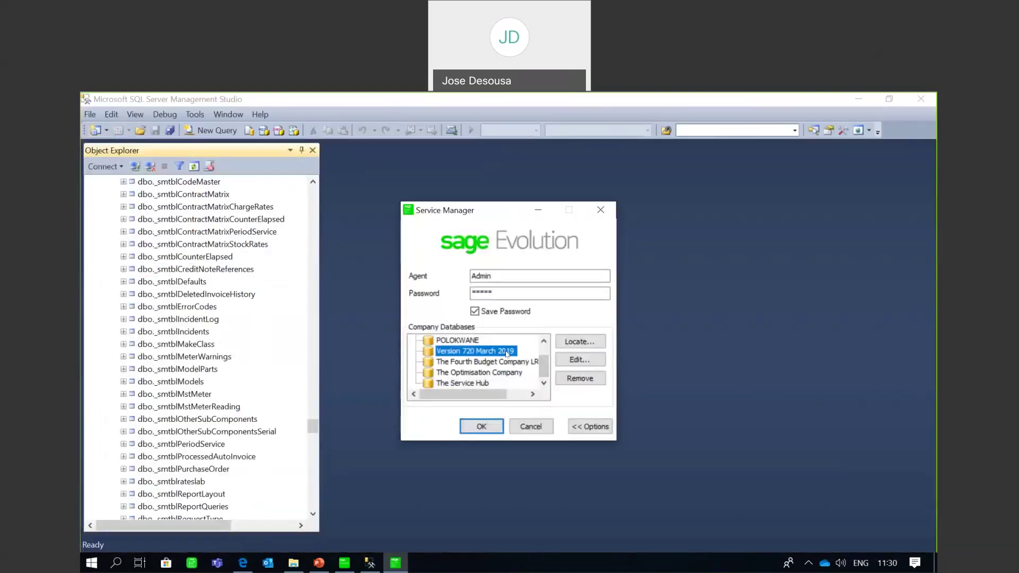
{"action": "left_click", "coordinate": [482, 426]}
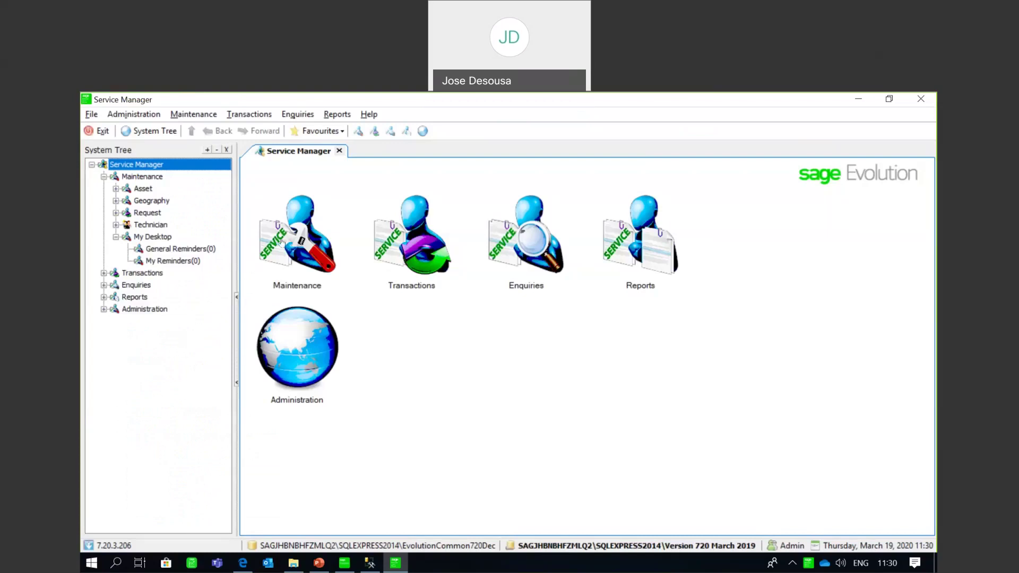
- Expand Maintenance > Asset and open Service Assets, listing SA00001 to SA00006
{"action": "left_click", "coordinate": [159, 181]}
{"action": "left_click", "coordinate": [115, 189]}
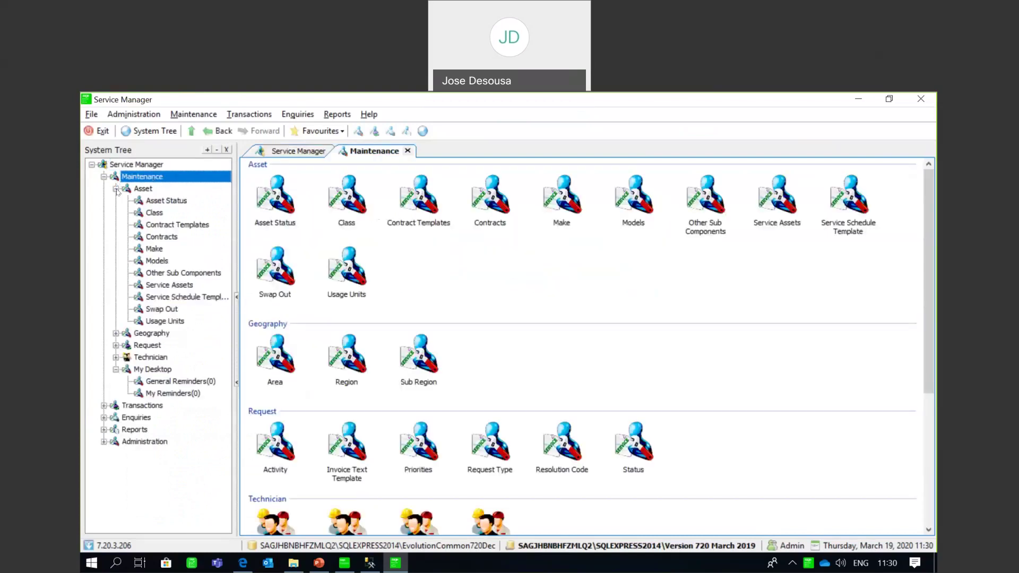
{"action": "left_click", "coordinate": [117, 190]}
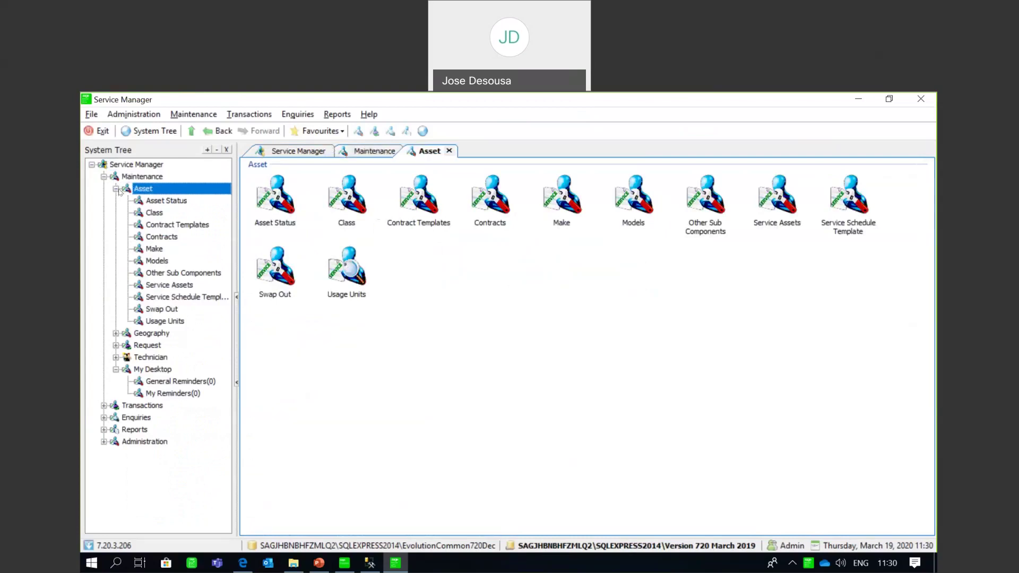
{"action": "left_click", "coordinate": [167, 287]}
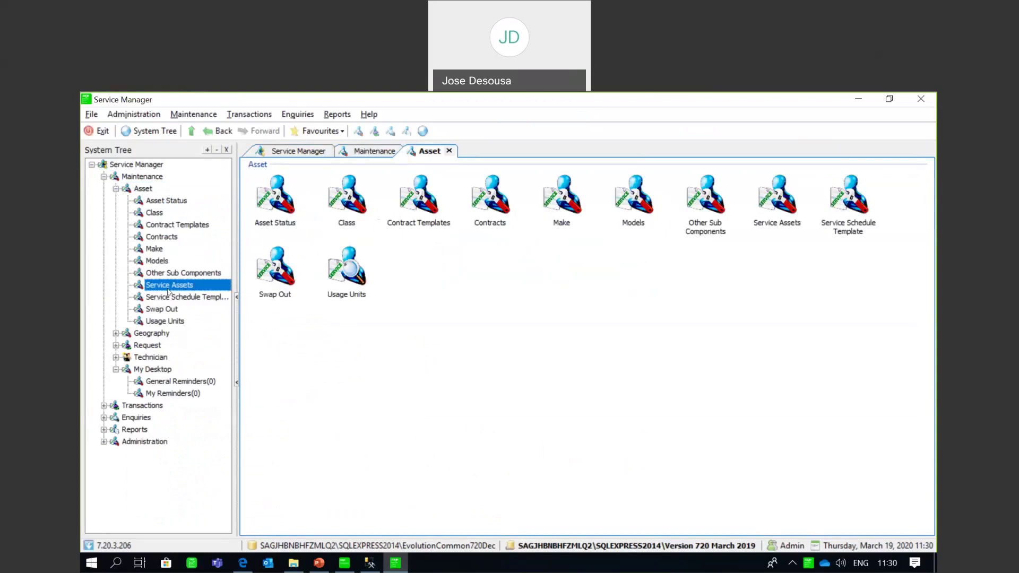
{"action": "double_click", "coordinate": [168, 287]}
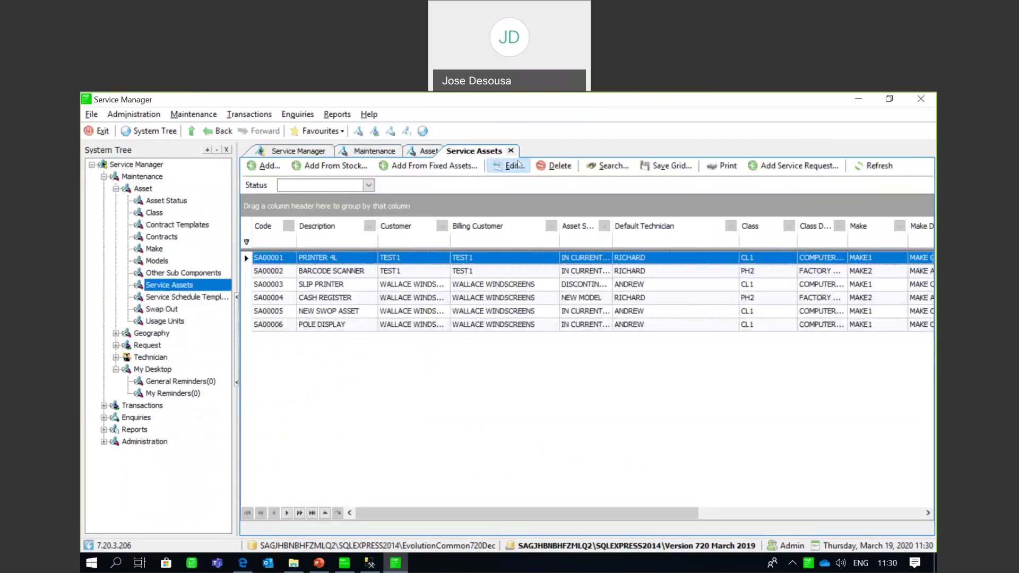
{"action": "left_click", "coordinate": [512, 166]}
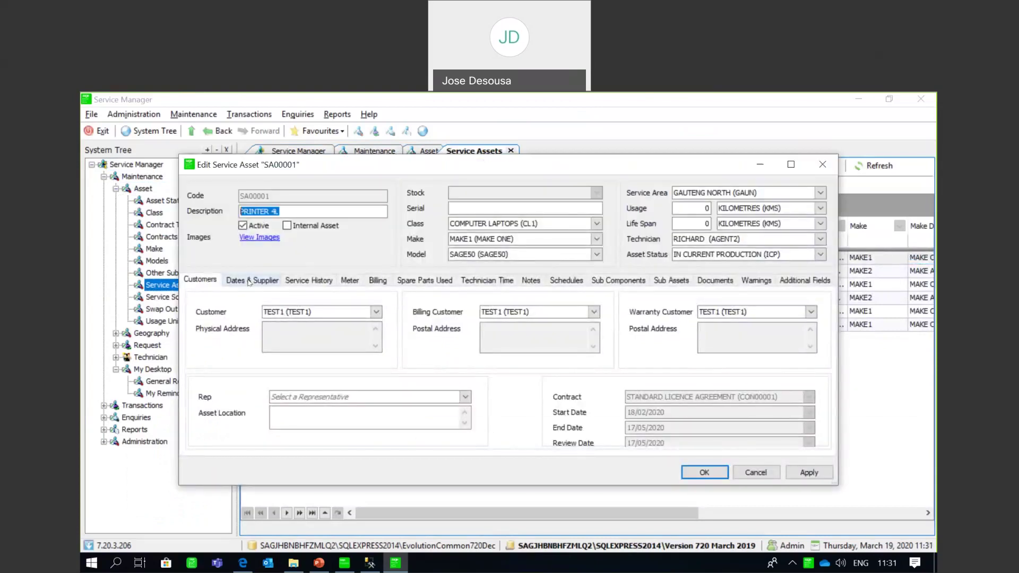
{"action": "left_click", "coordinate": [299, 279]}
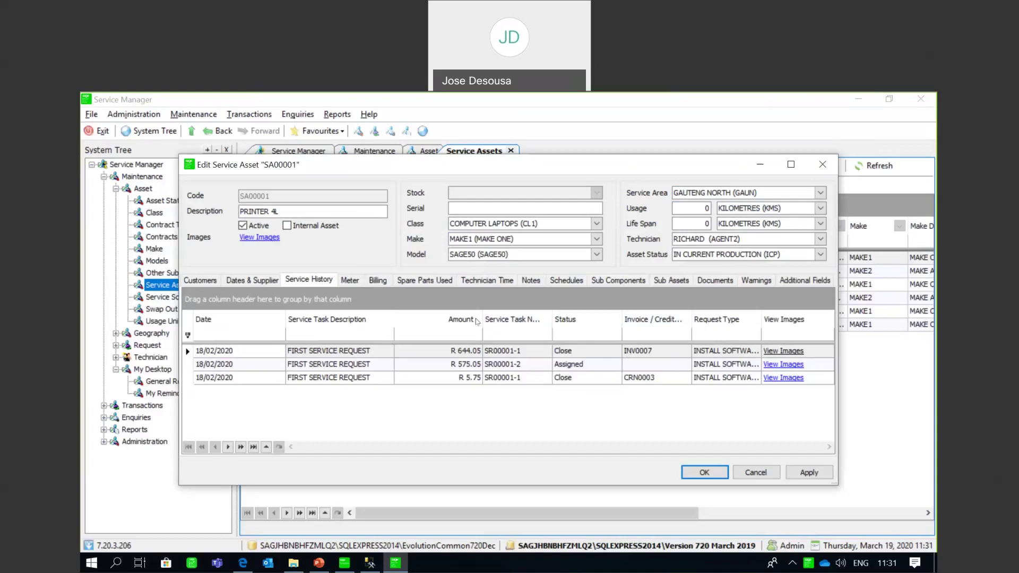
{"action": "left_click", "coordinate": [714, 280]}
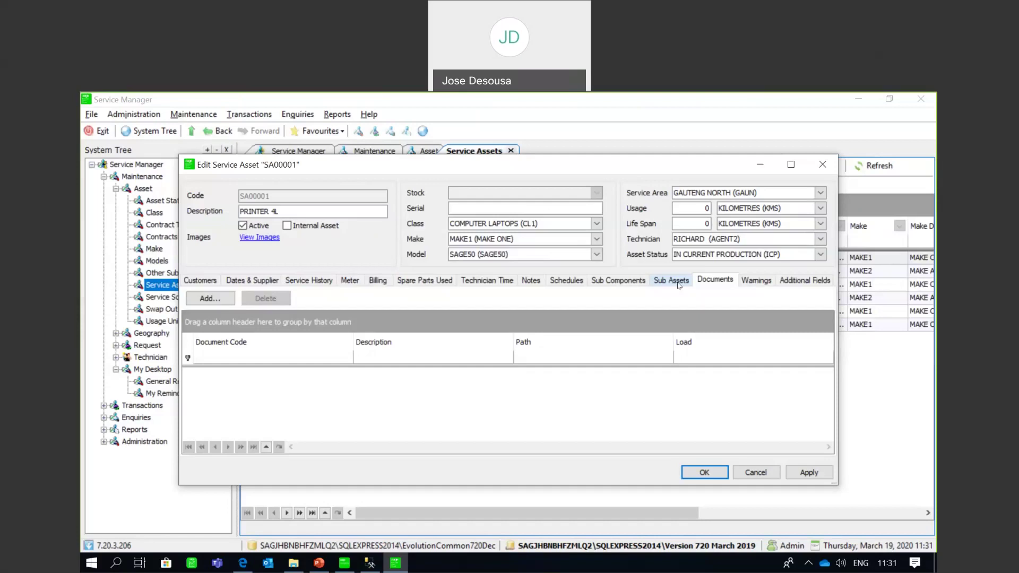
{"action": "left_click", "coordinate": [448, 281]}
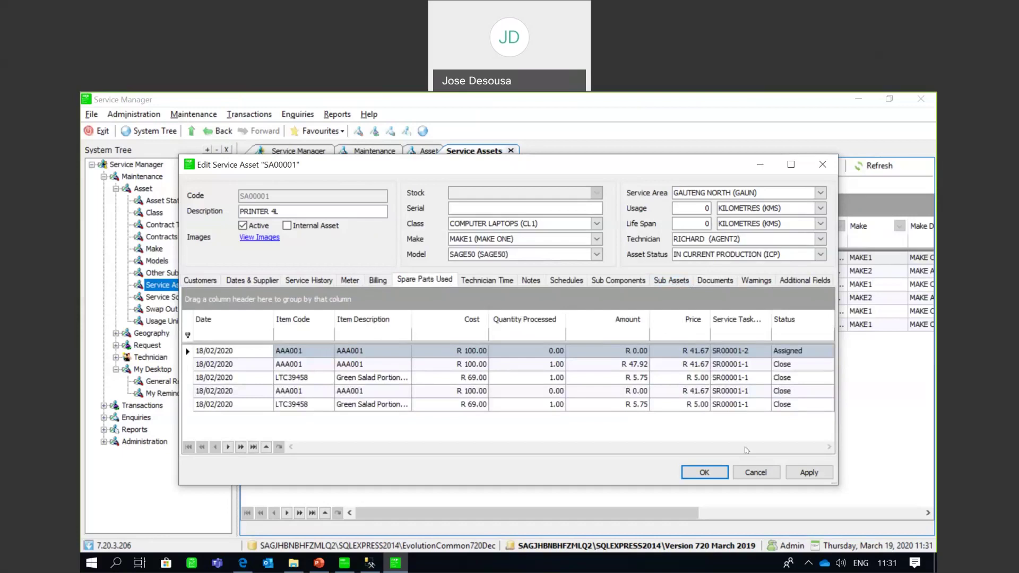
{"action": "key", "text": "Escape"}
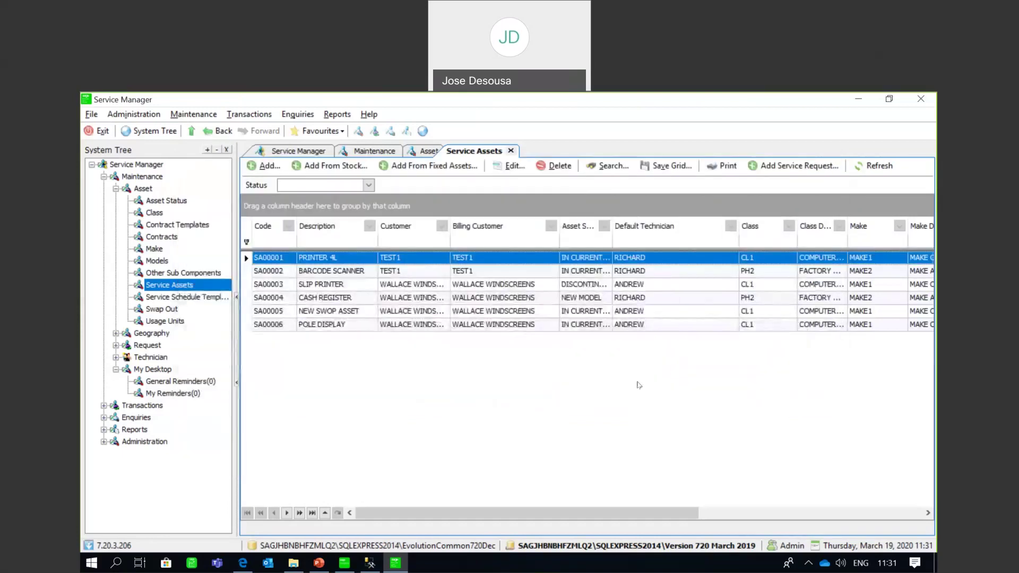